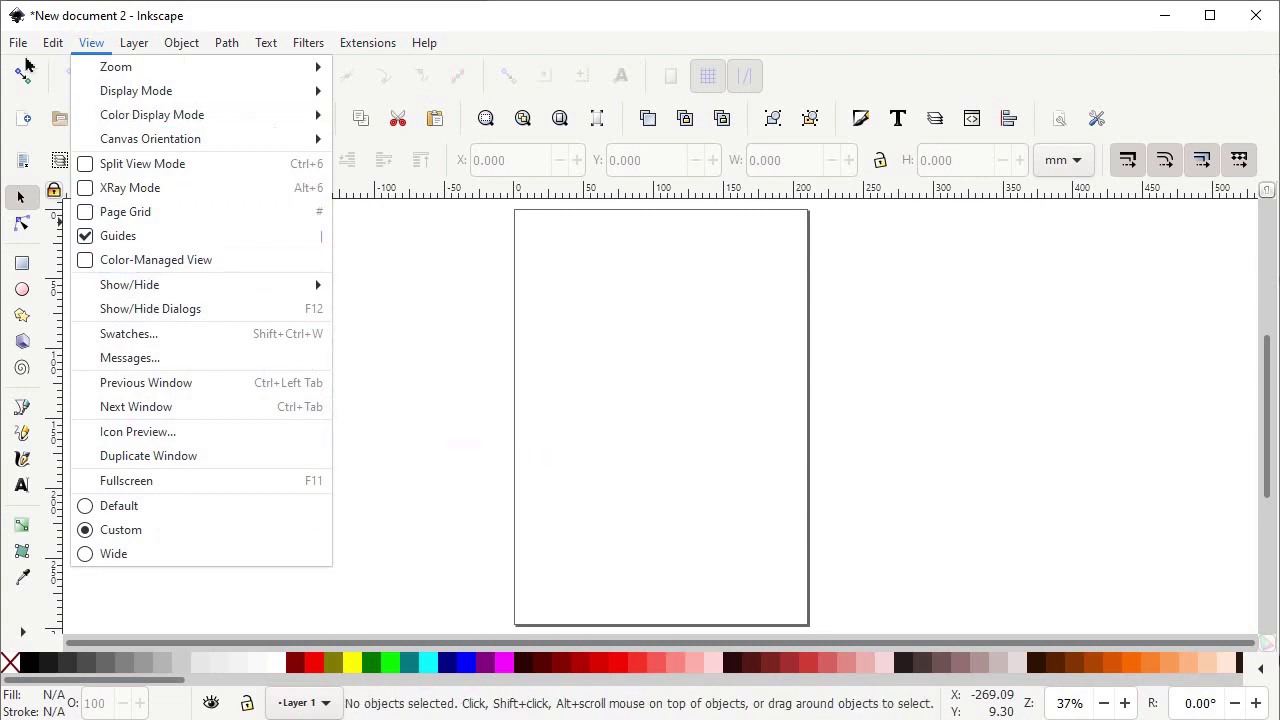
- Set both the display units and the custom page size units to px in the document properties
left_click(115, 386)
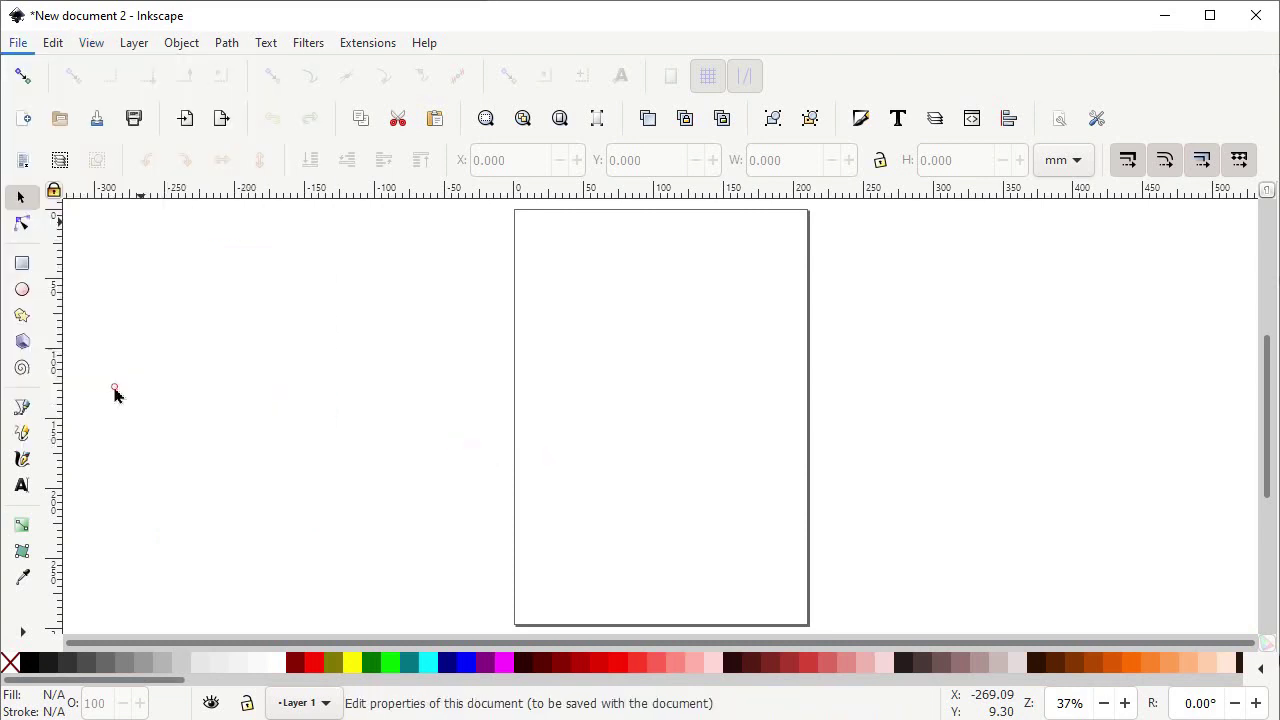
left_click_drag(1250, 62, 556, 22)
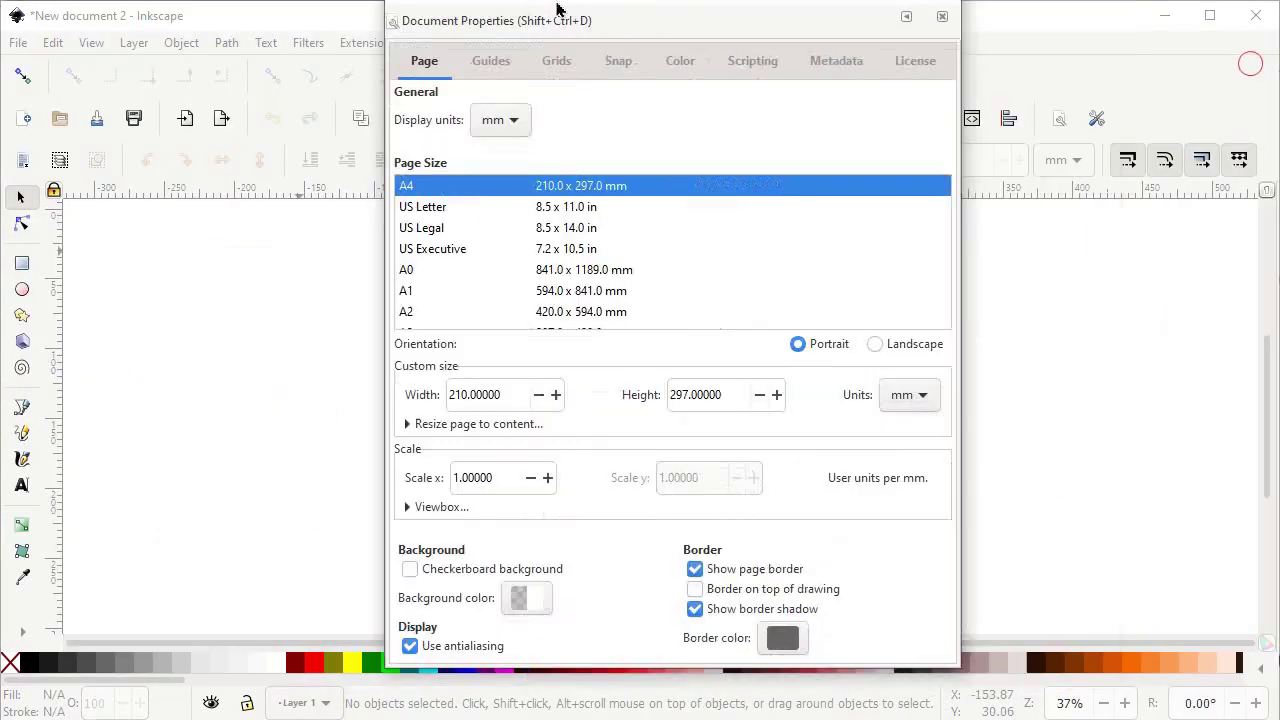
left_click(518, 139)
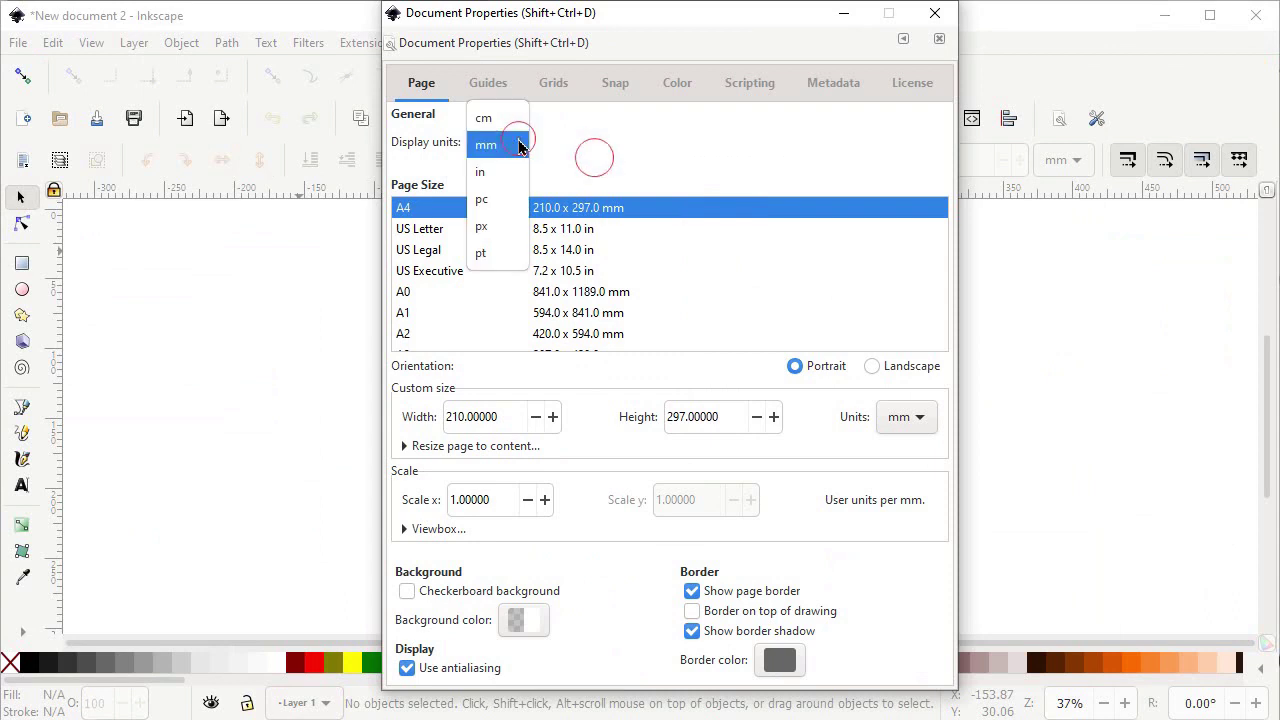
left_click(500, 229)
left_click(912, 414)
left_click(905, 500)
- Set the page size to 1280 px wide and 720 px high, then close the document properties
left_click_drag(501, 416, 398, 400)
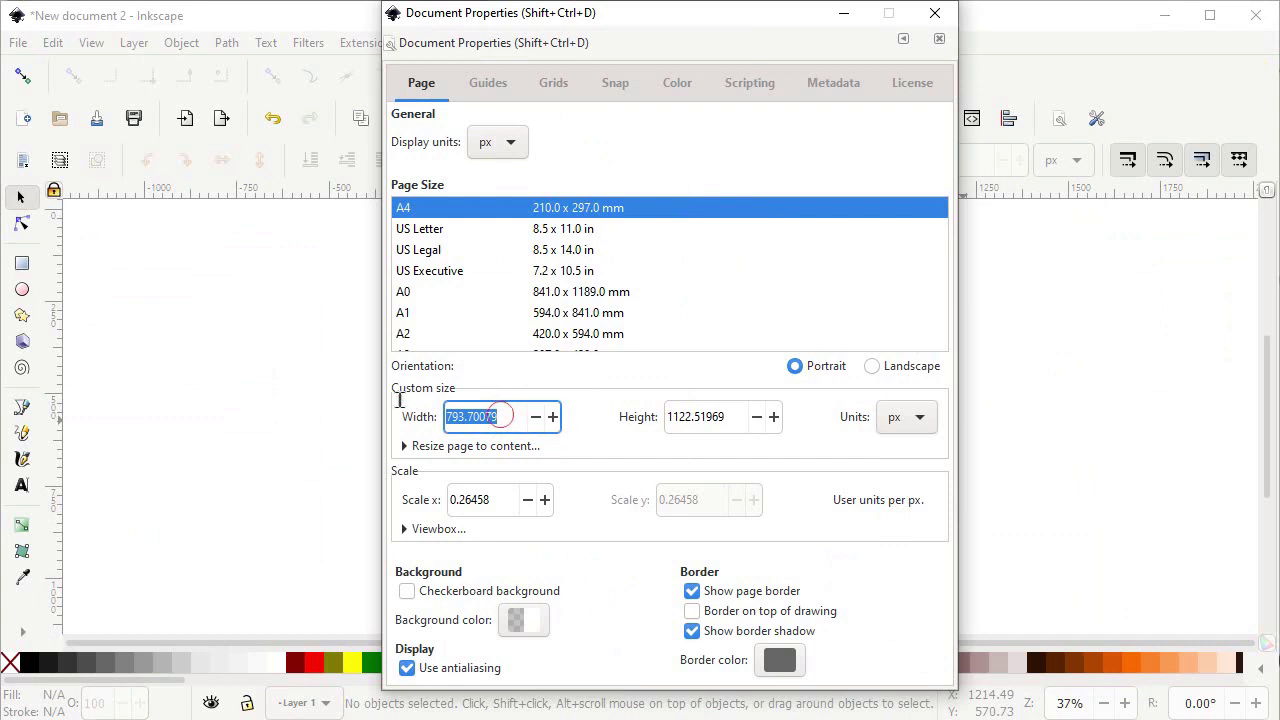
type("1280")
left_click(733, 416)
type("720")
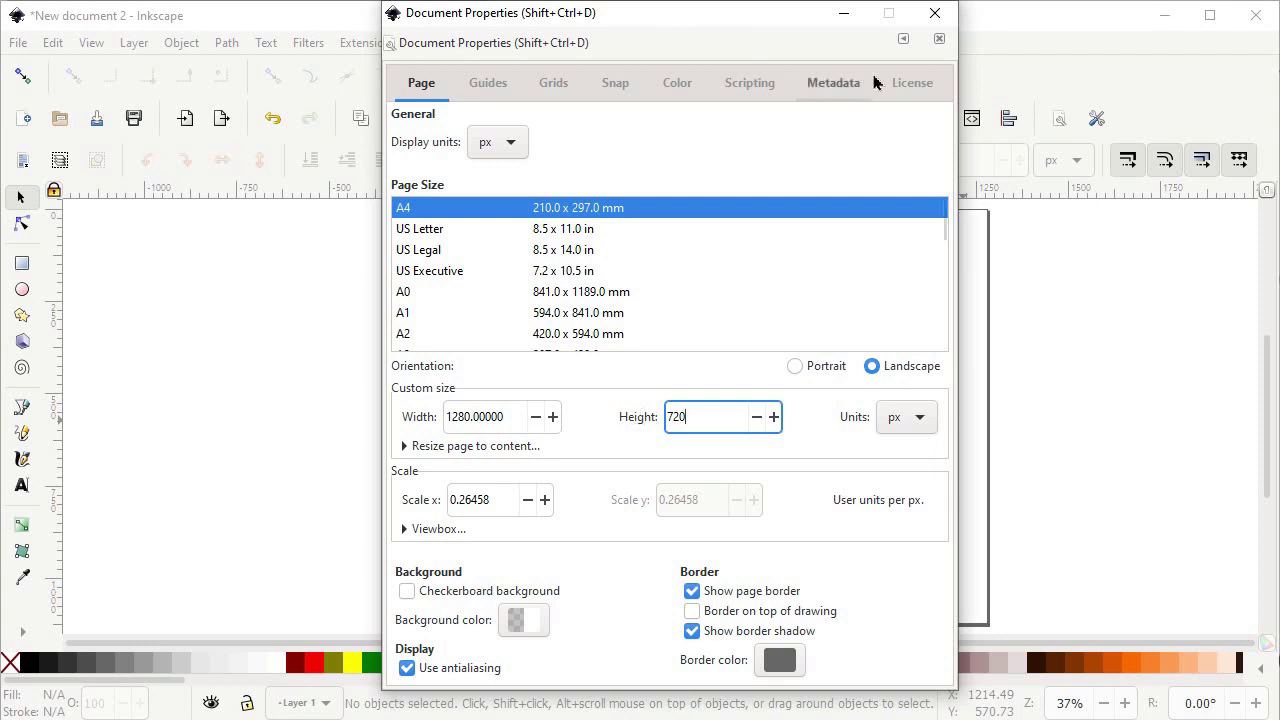
left_click(939, 22)
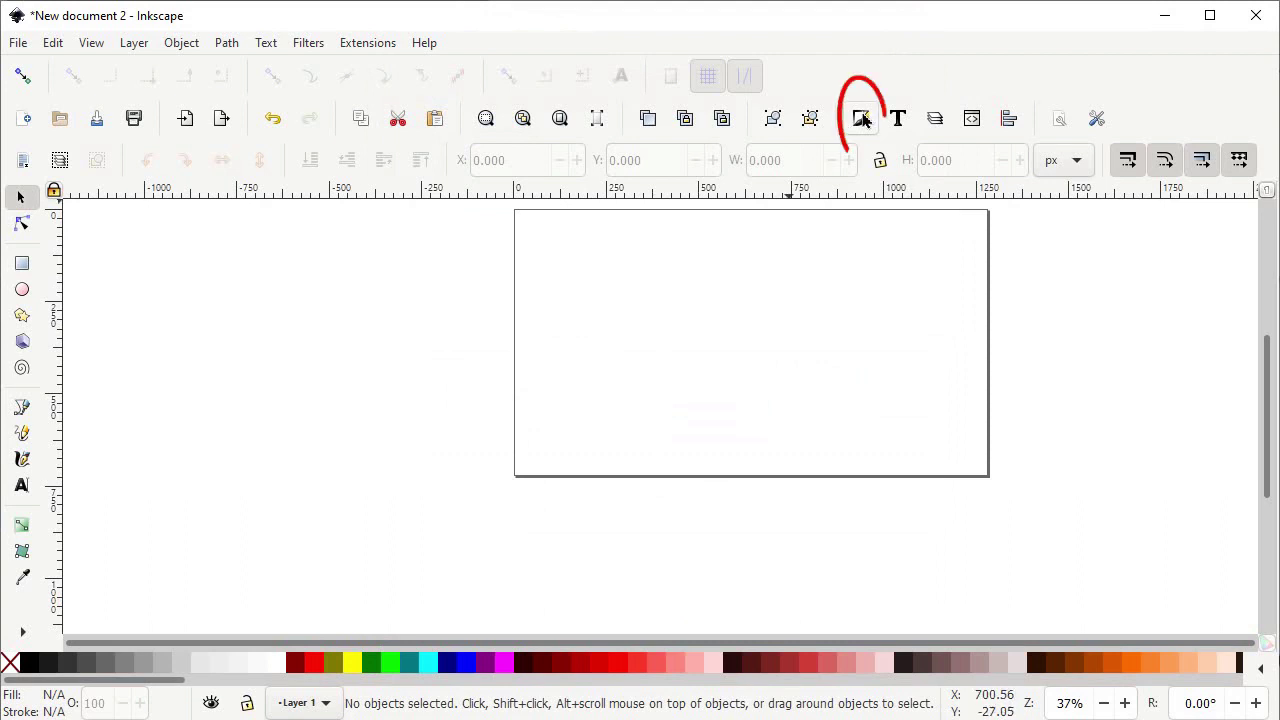
- Open the Fill and Stroke and the Align and Distribute dialogs
left_click(862, 119)
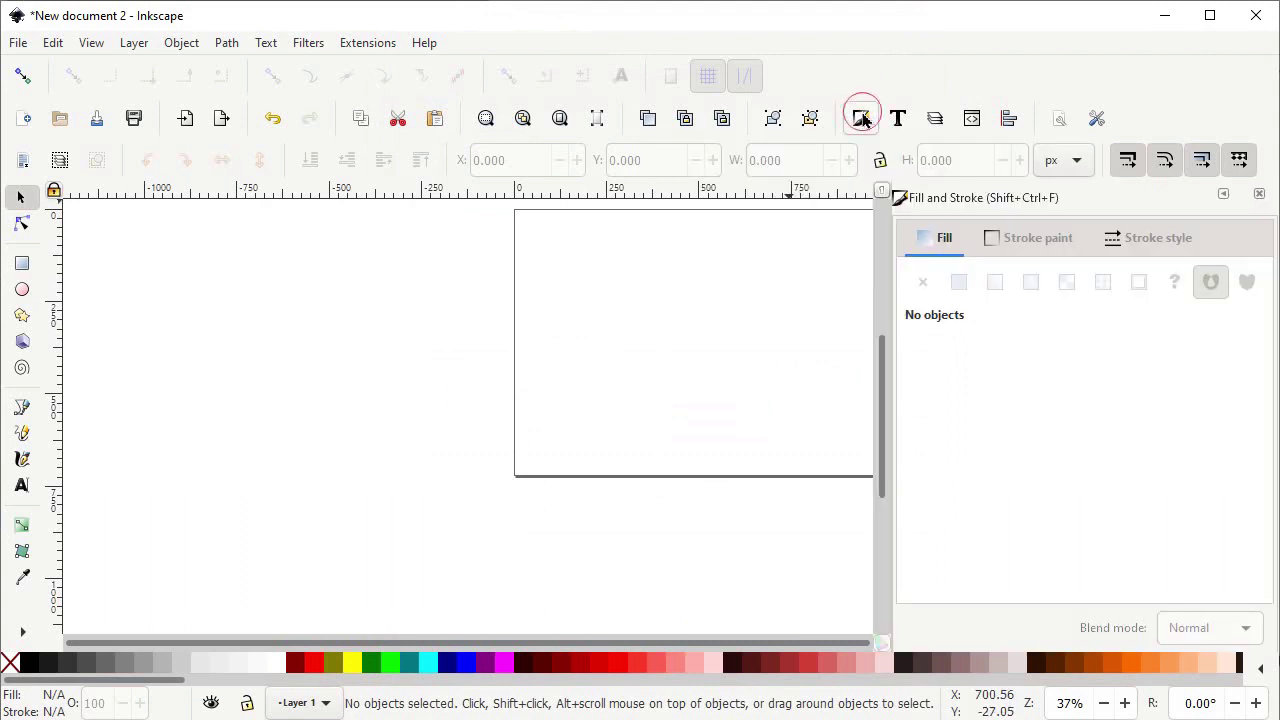
left_click(1007, 121)
left_click(1007, 120)
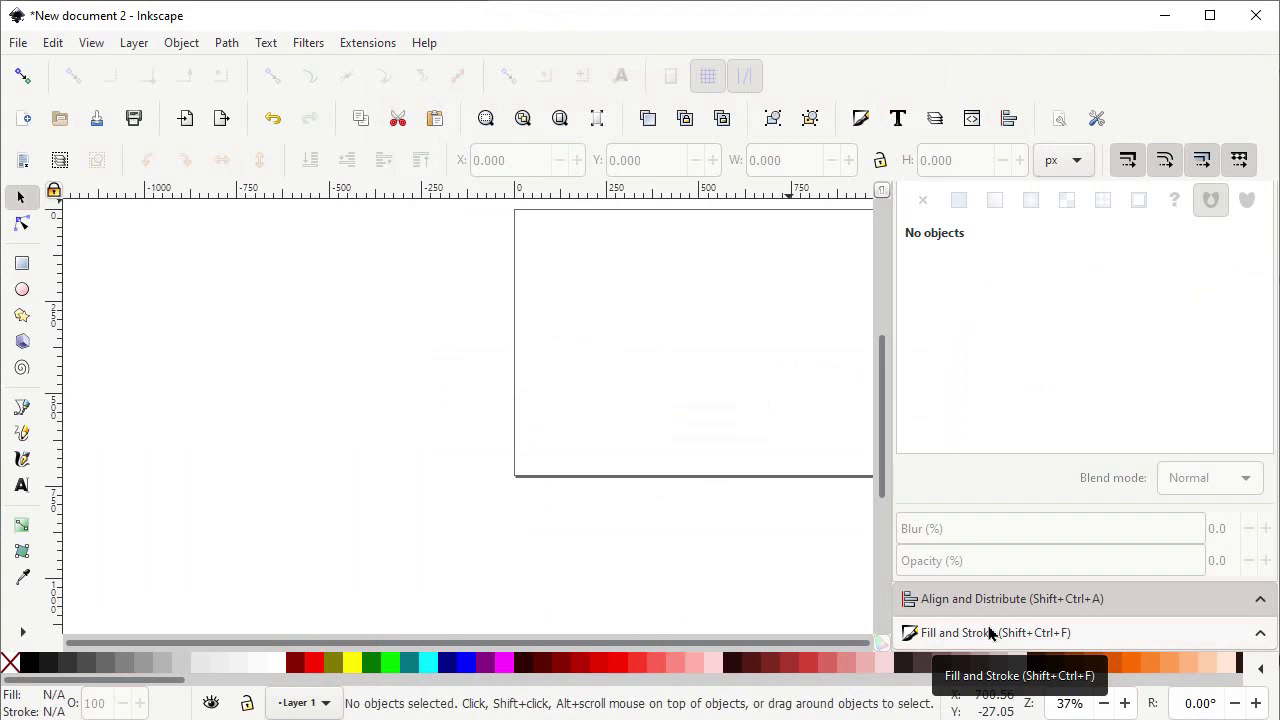
- Draw a perfect circle about 465 px in diameter near the middle of the page
left_click(566, 133)
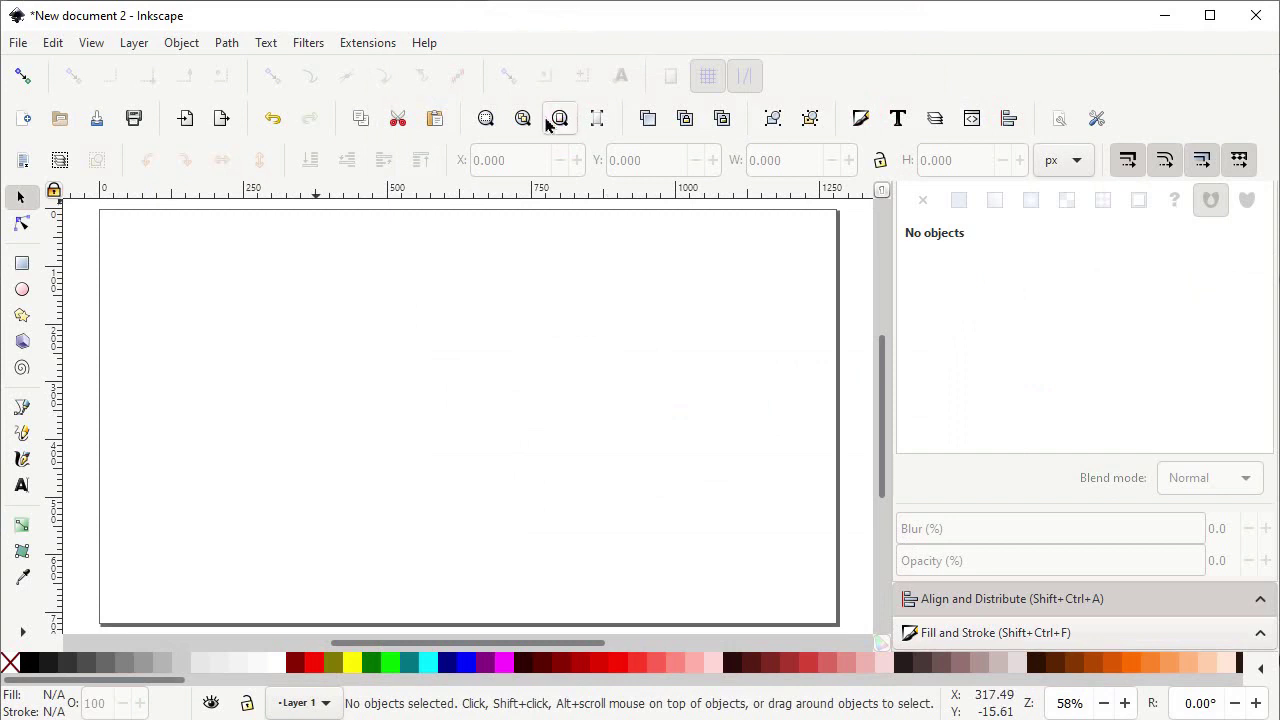
left_click(22, 289)
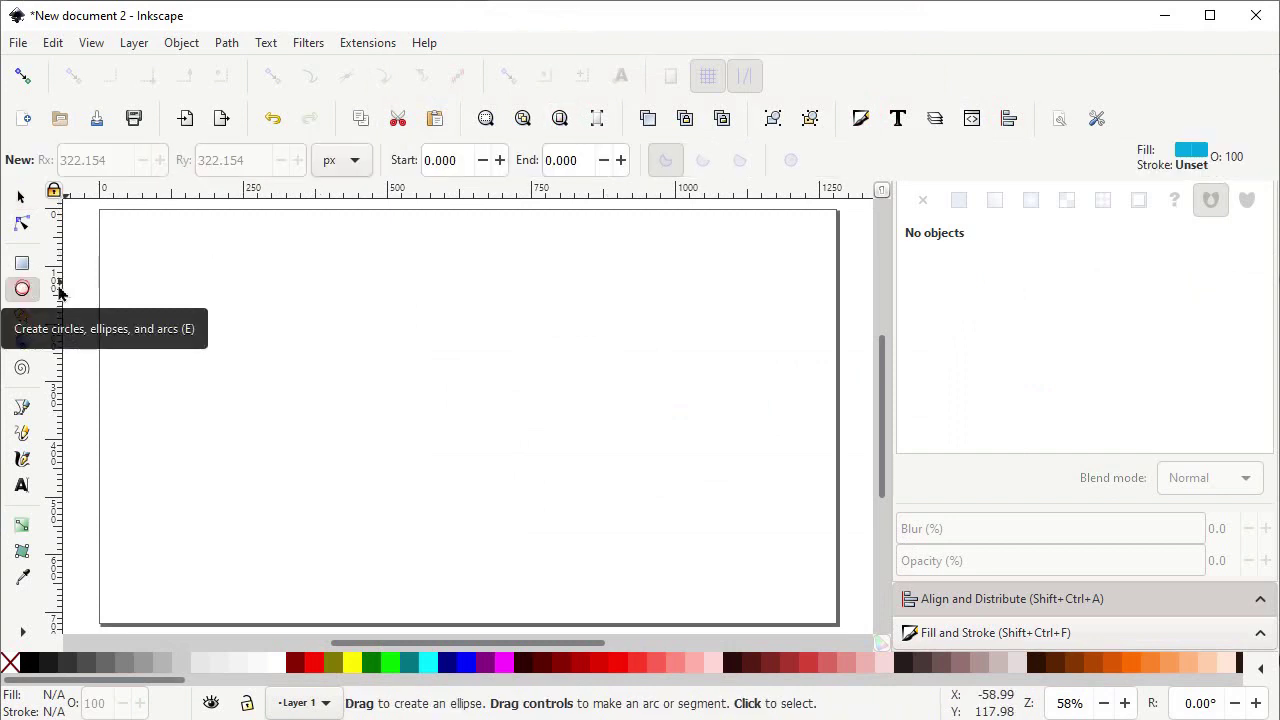
left_click_drag(310, 278, 288, 263)
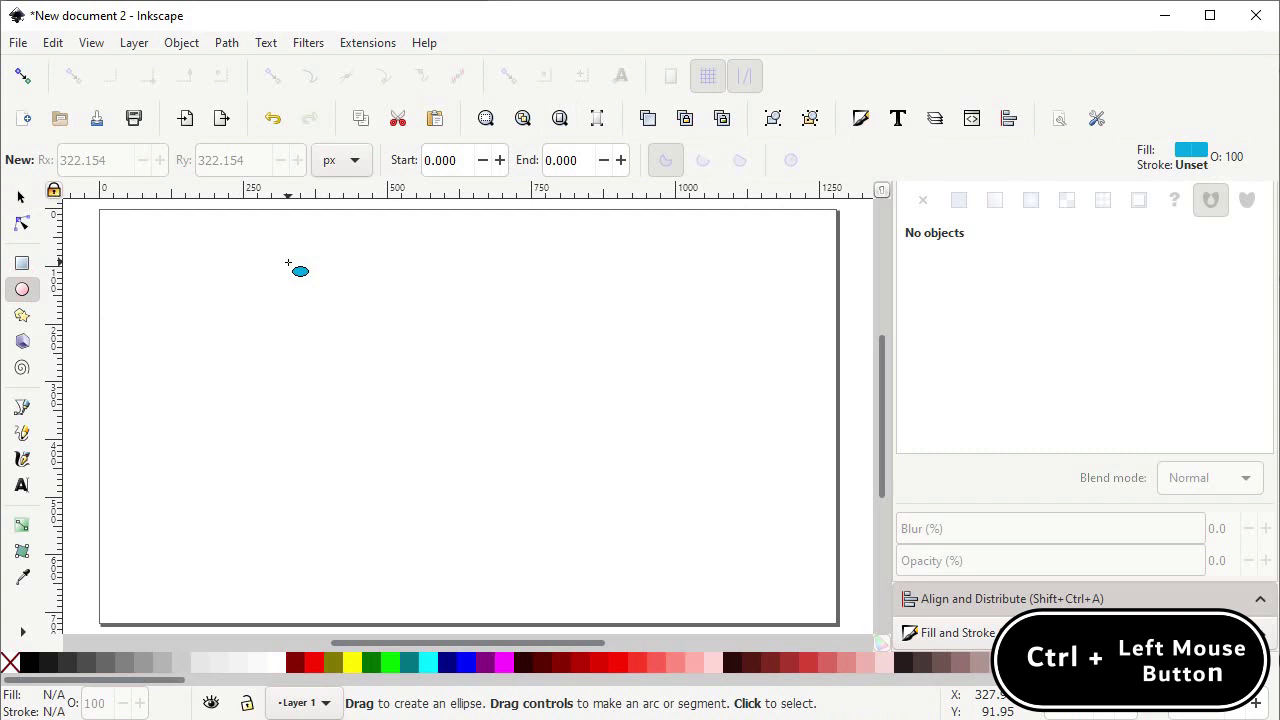
left_click_drag(288, 263, 557, 531)
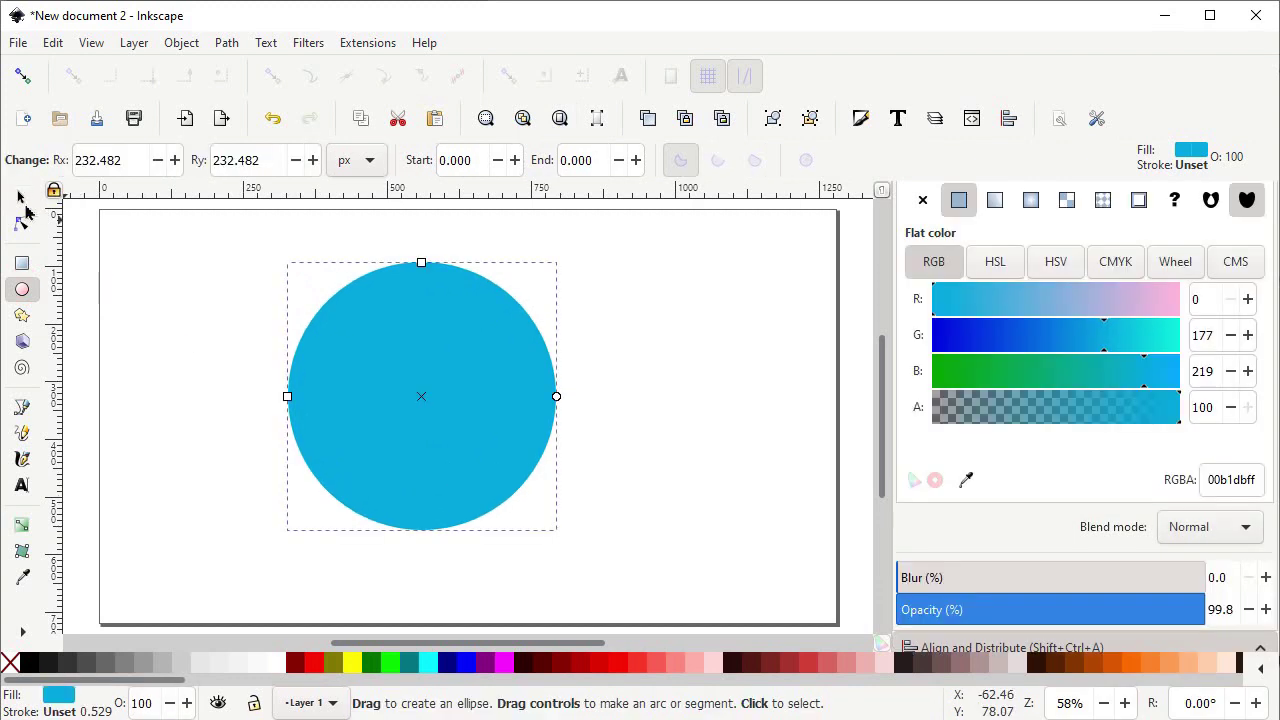
- Remove the circle's fill and give it a near-black stroke
left_click(21, 198)
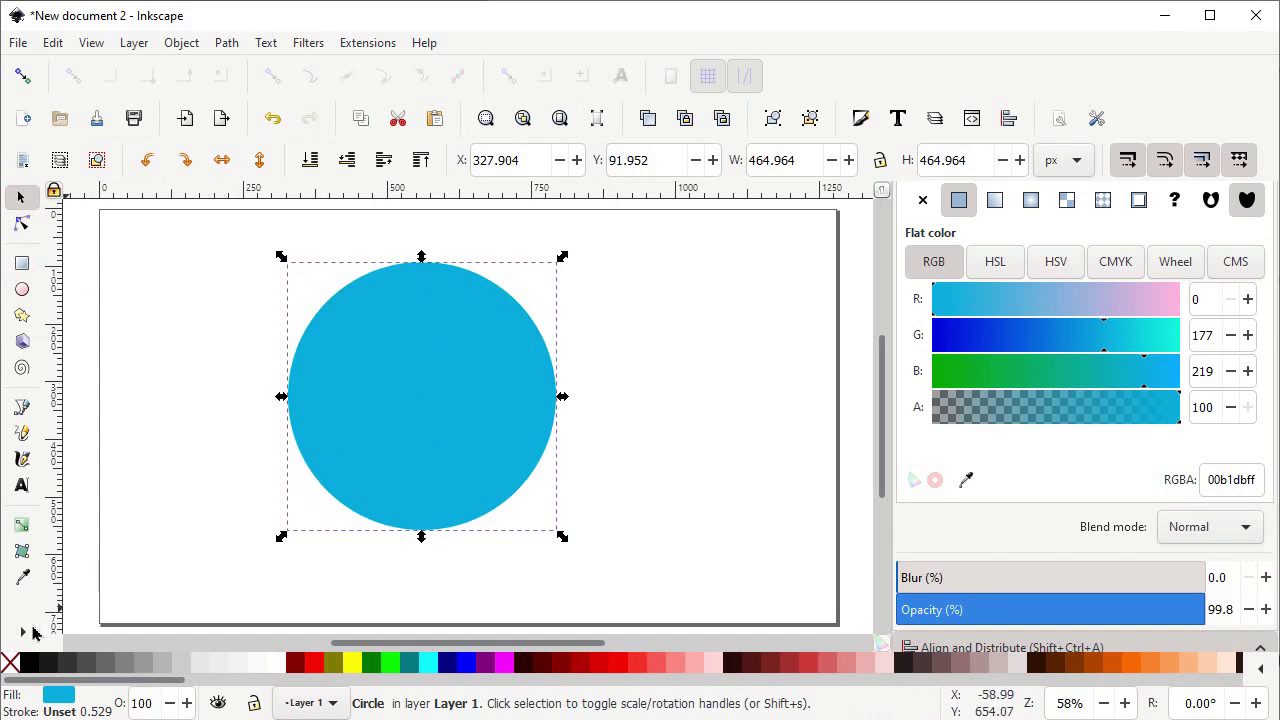
left_click(8, 662)
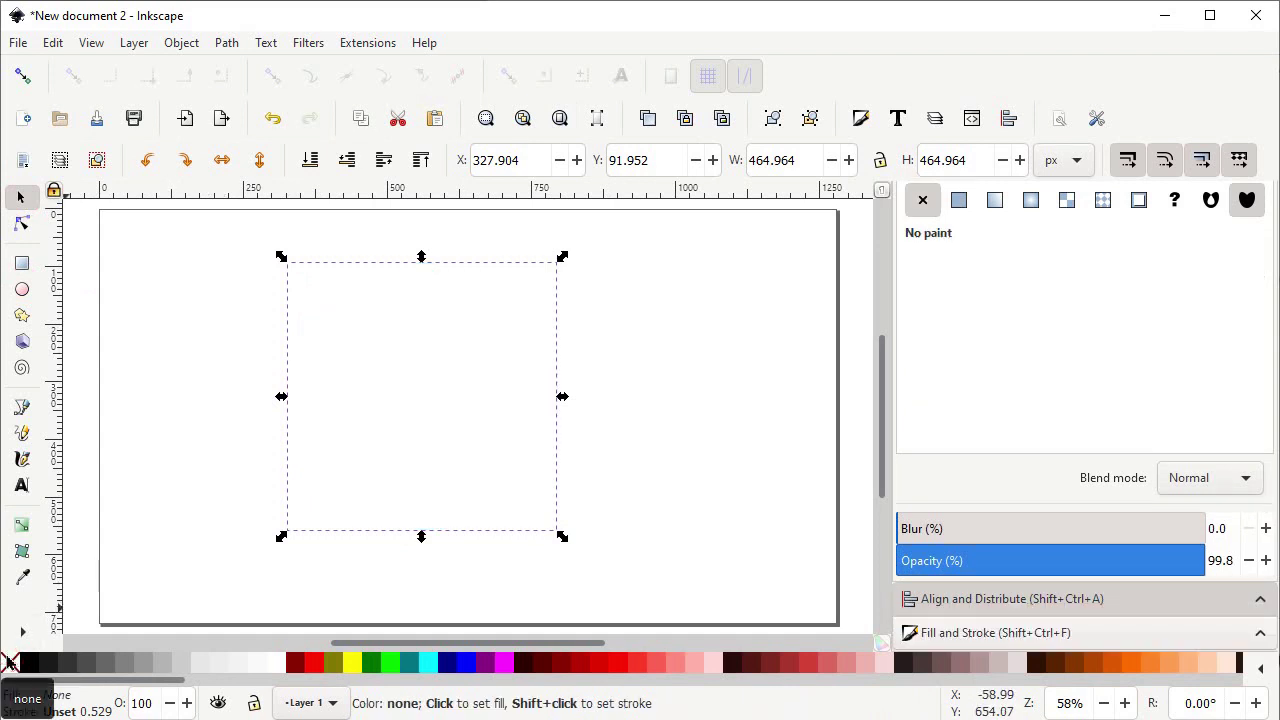
left_click(8, 662, "shift")
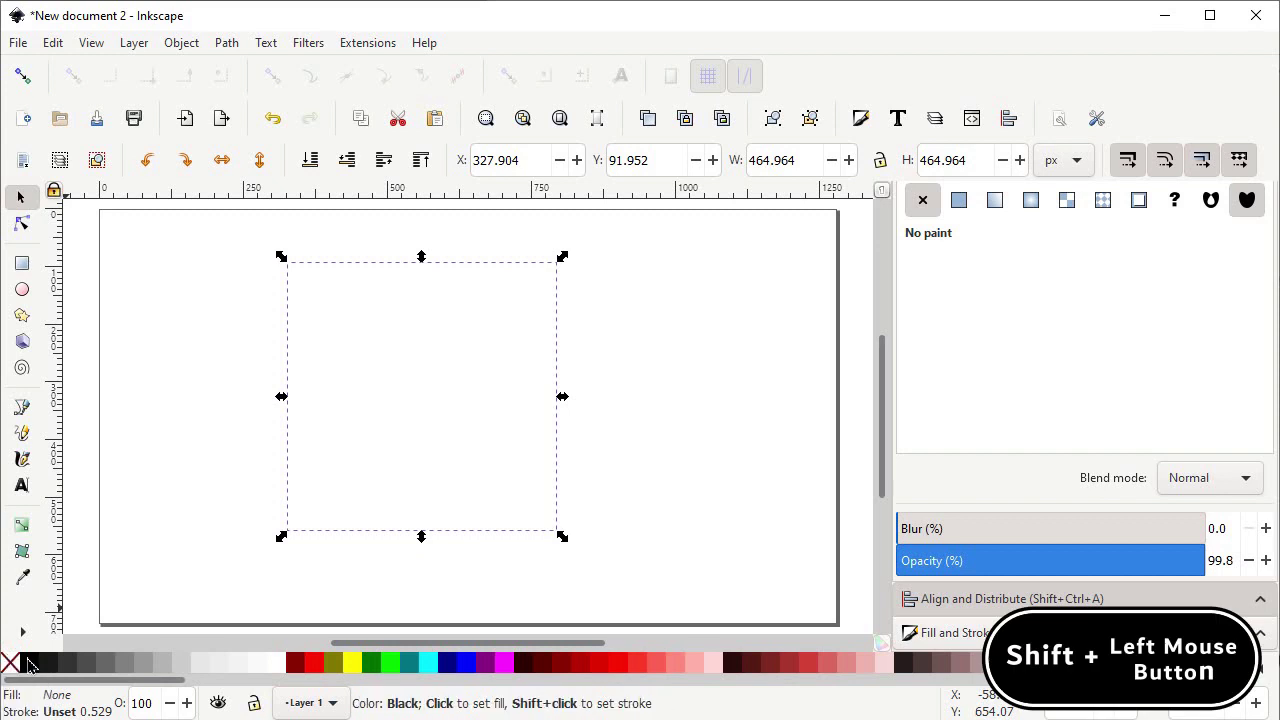
left_click(48, 664, "shift")
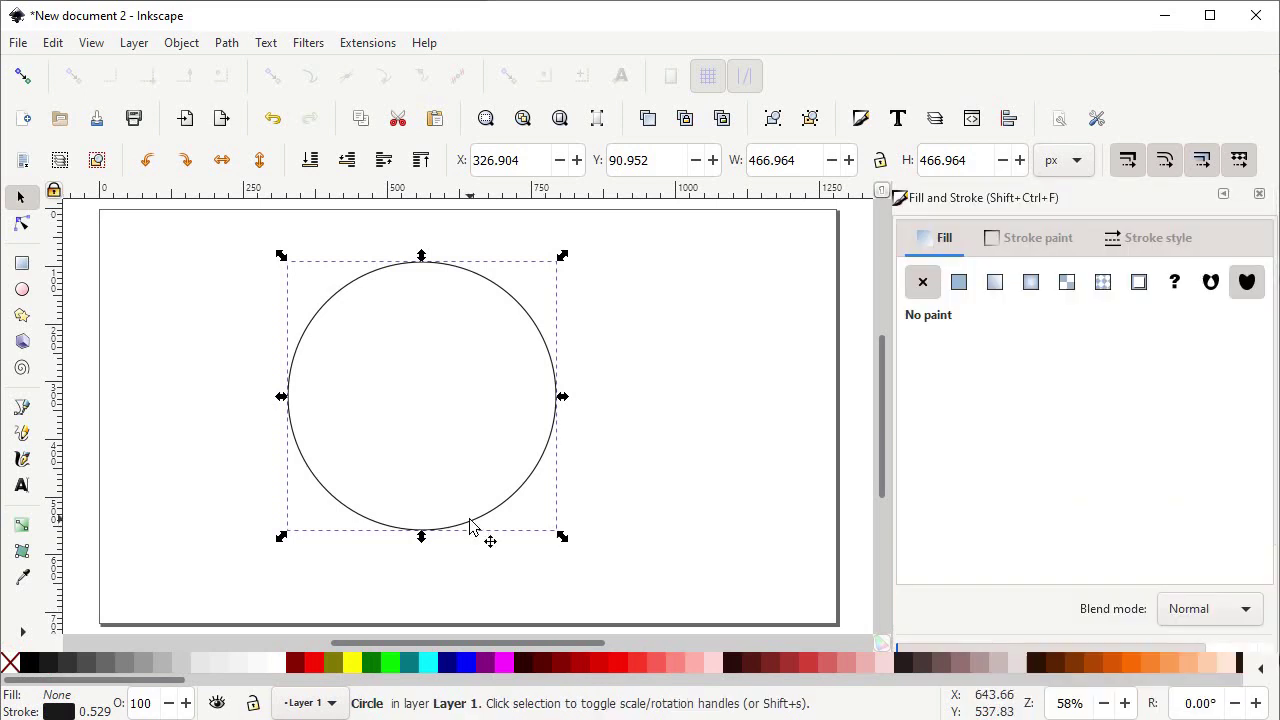
- Set the circle's stroke width to 2 px and turn off scaling of stroke width with objects
left_click(1152, 239)
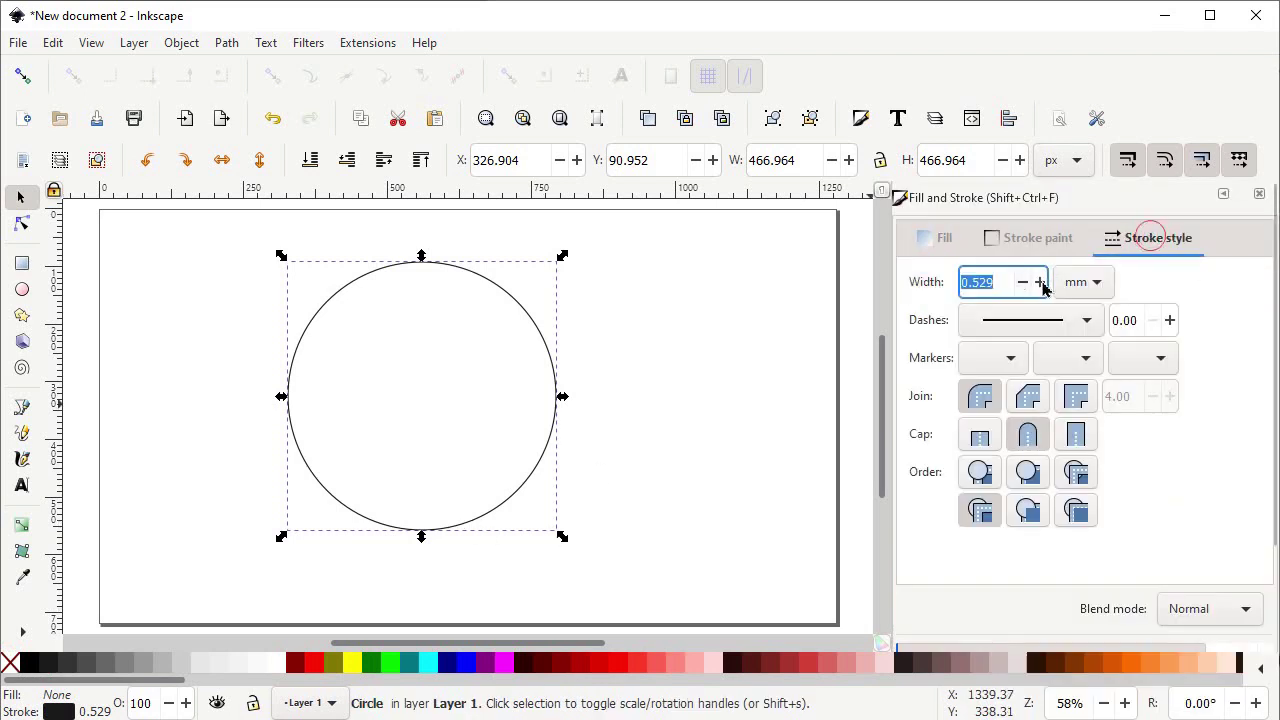
left_click(1082, 283)
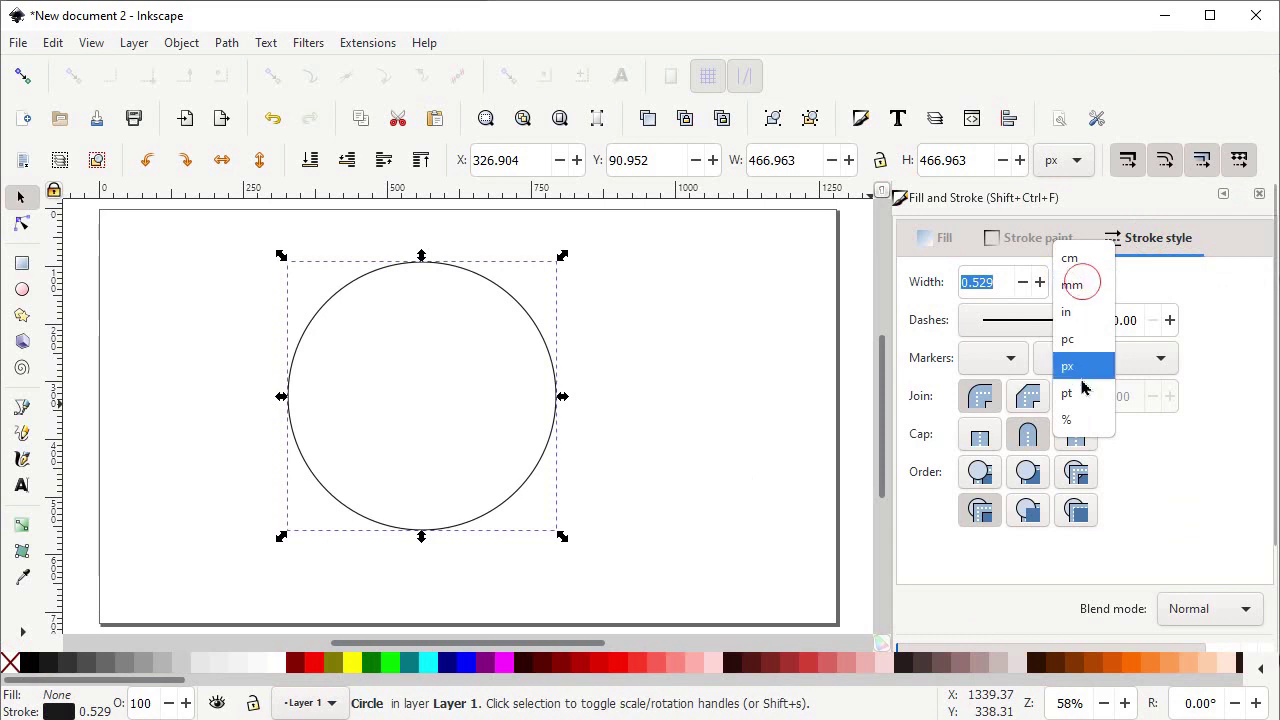
left_click(1078, 368)
left_click_drag(995, 282, 944, 276)
type("2")
key("Return")
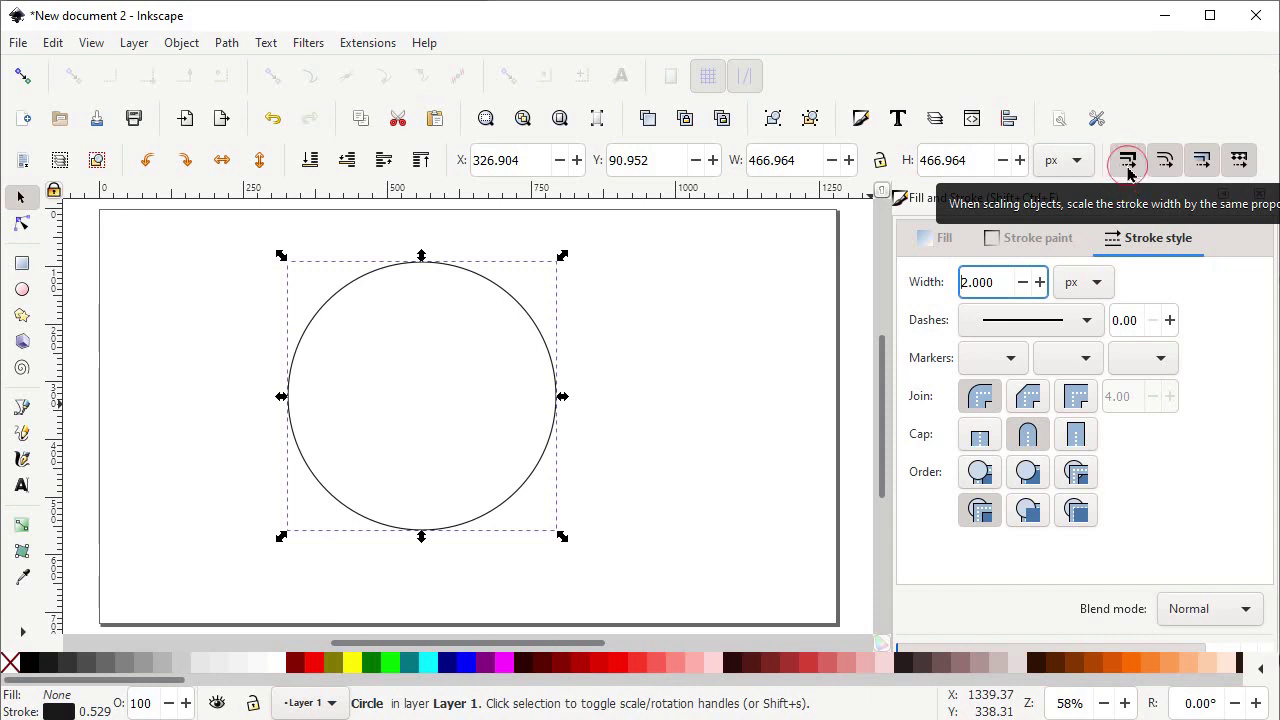
left_click(1128, 170)
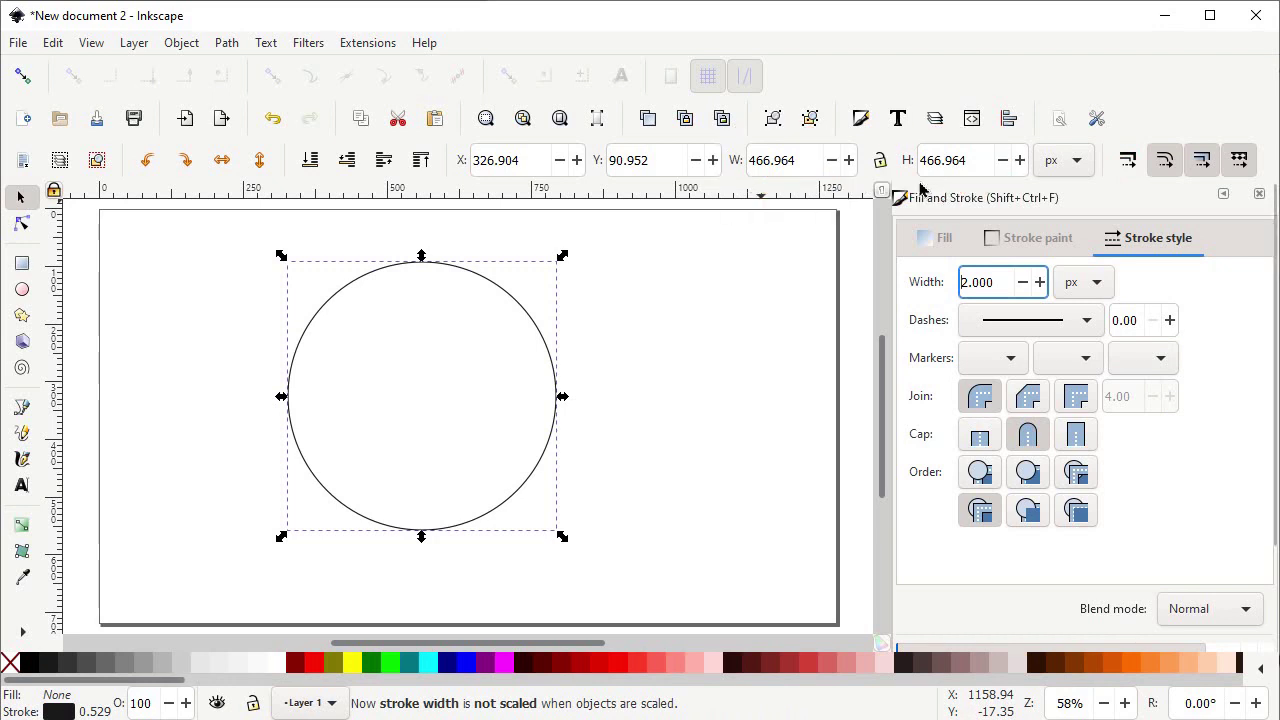
- Resize the circle to 570 px with width and height locked, and shift it slightly up and left on the page
left_click(880, 160)
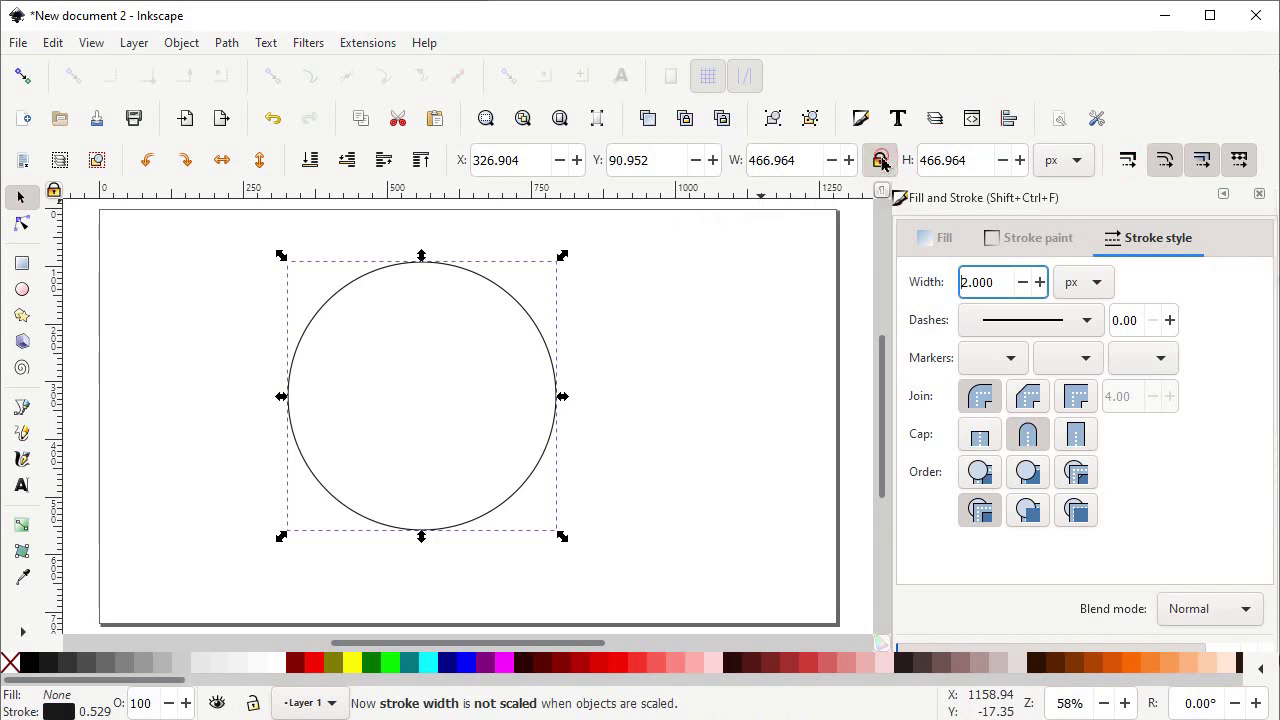
left_click_drag(977, 160, 893, 161)
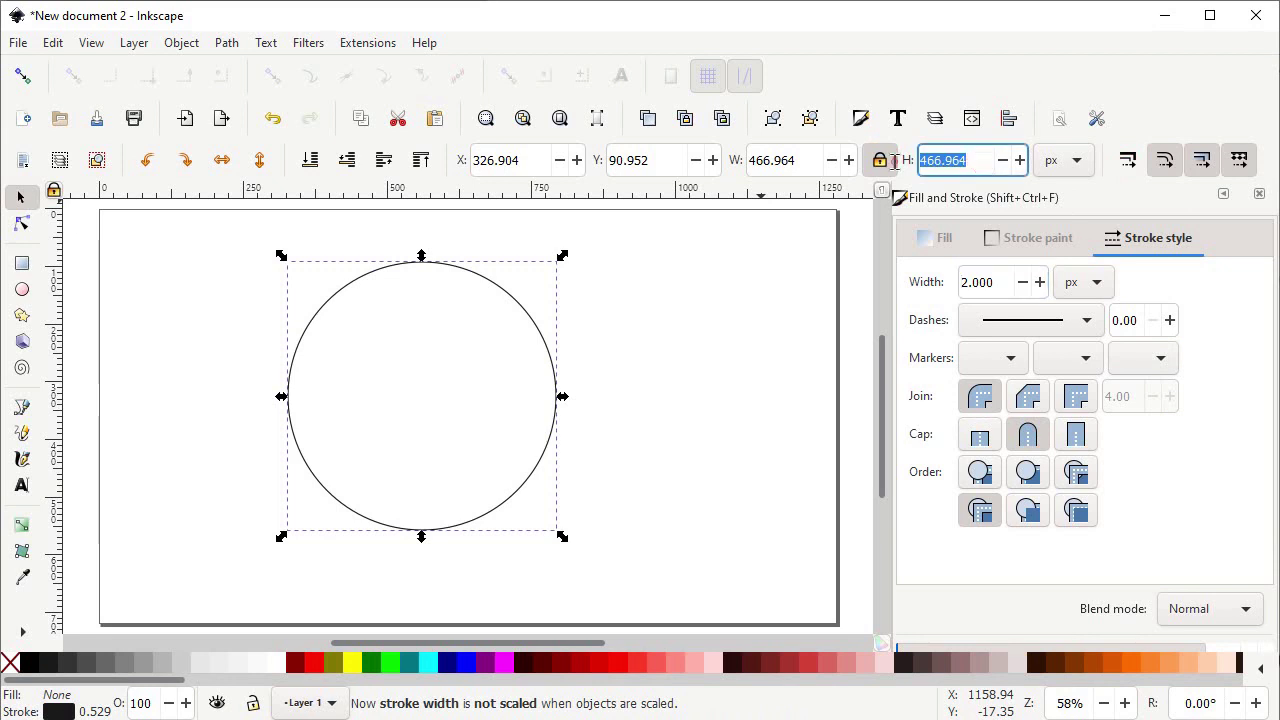
type("57")
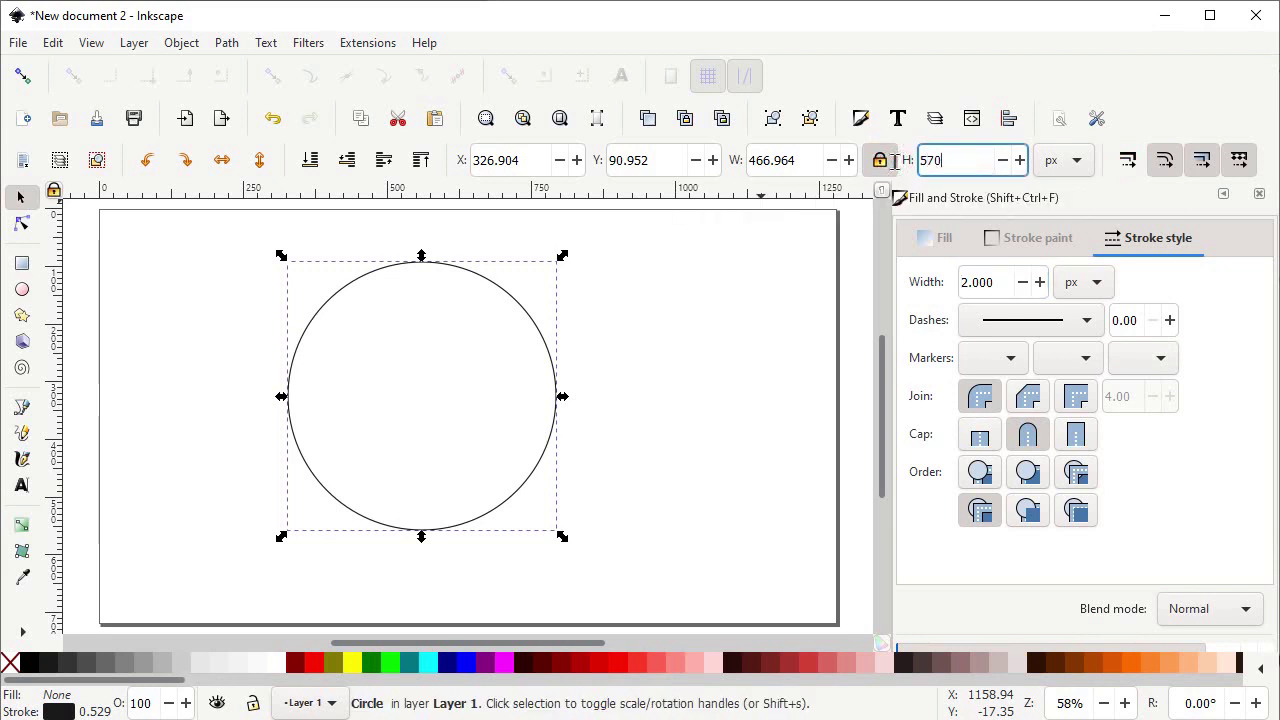
type("0")
key("Return")
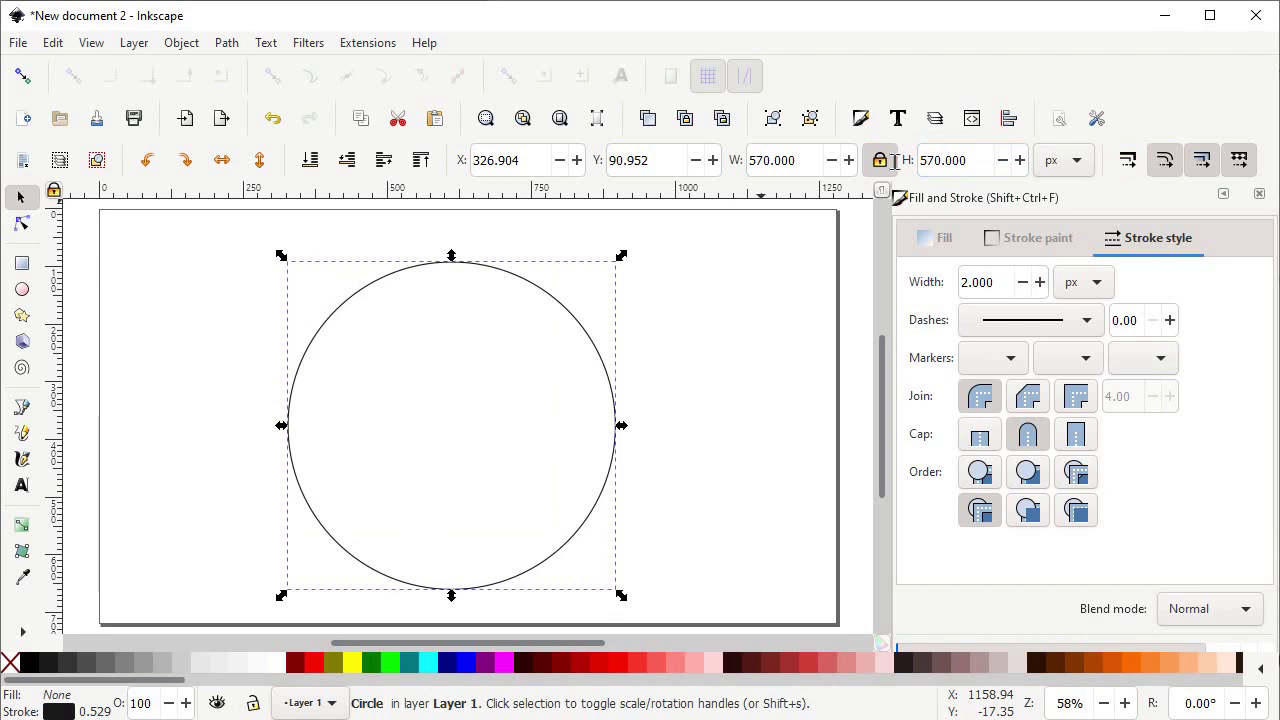
left_click_drag(547, 302, 535, 283)
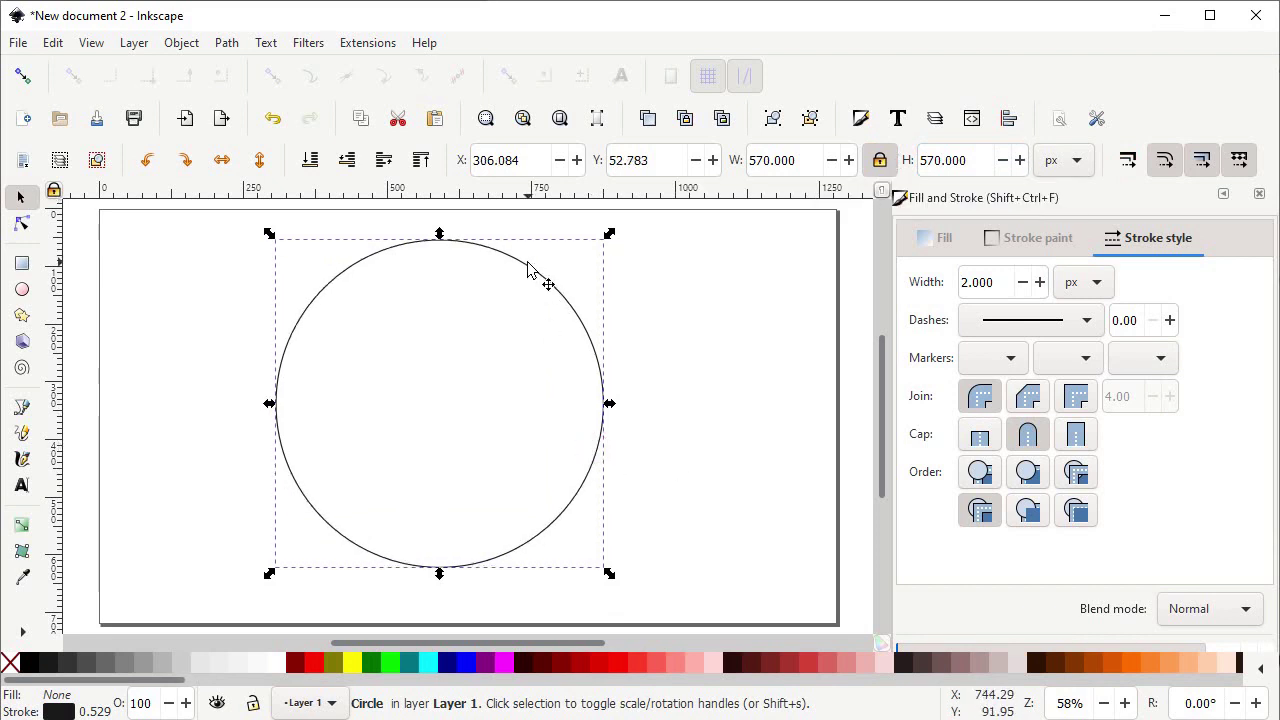
- Duplicate the circle and resize the copy to 400 px with locked proportions
right_click(530, 272)
left_click(573, 297)
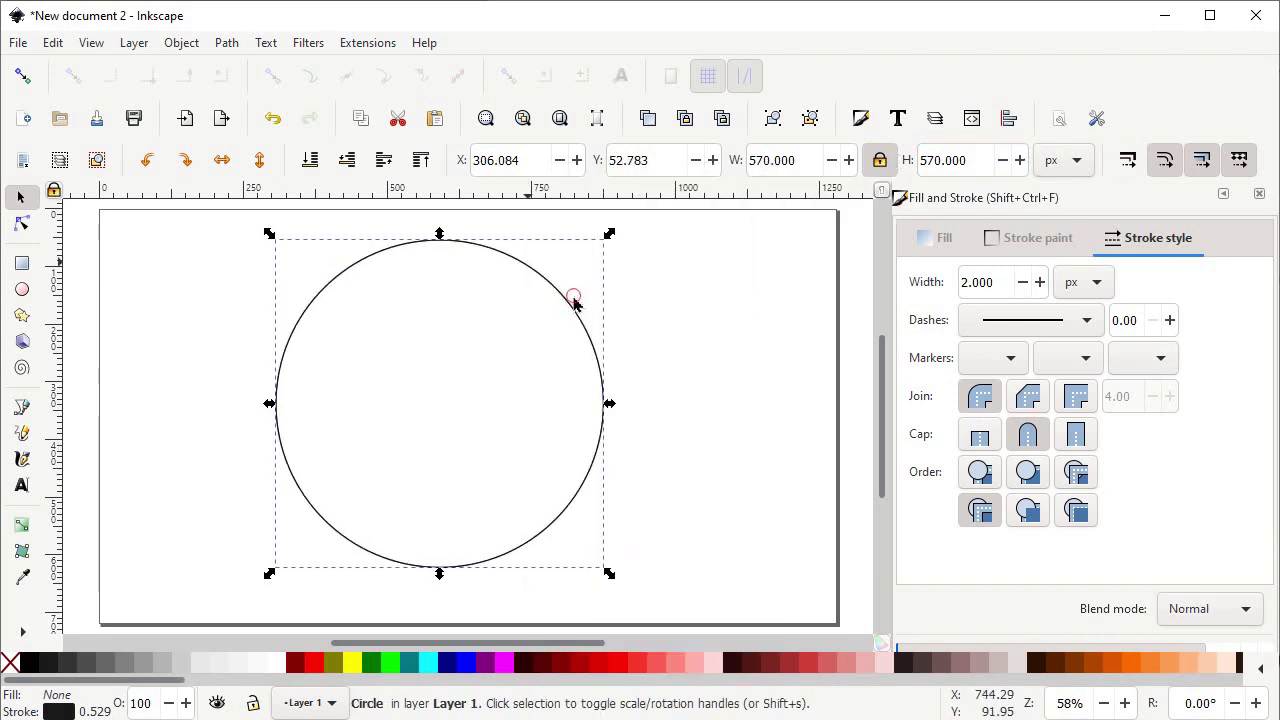
double_click(974, 160)
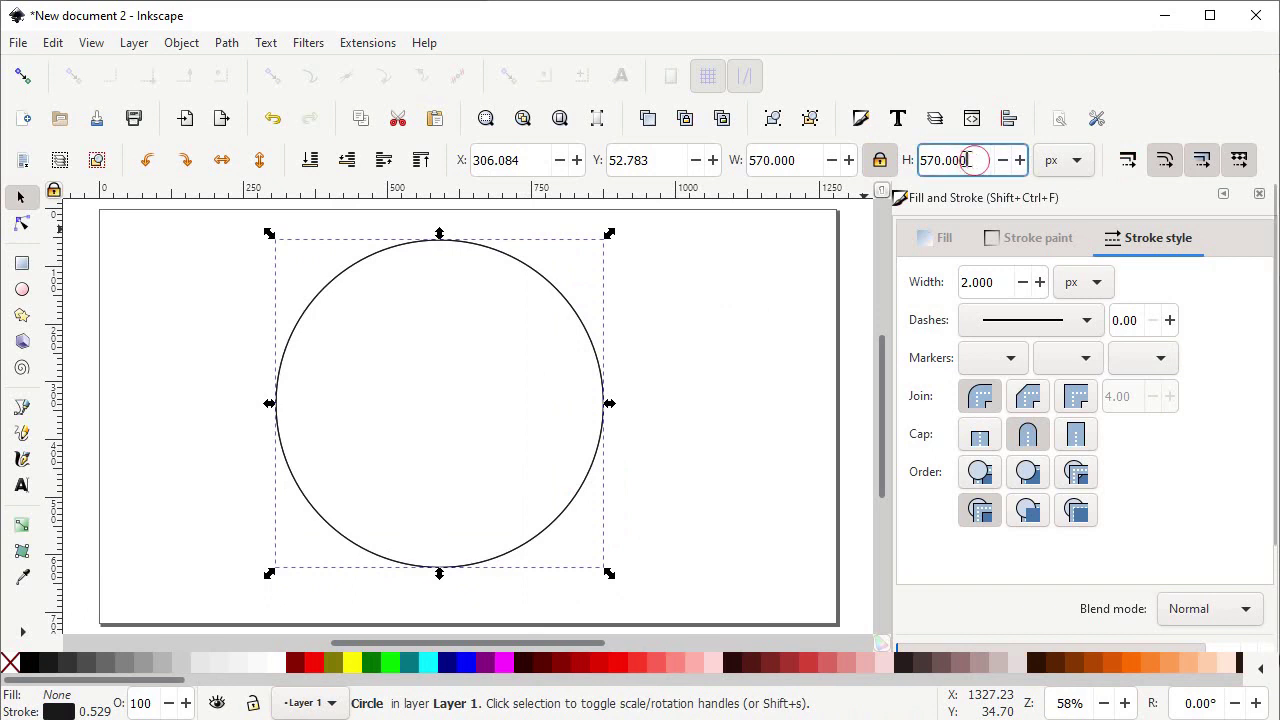
type("40")
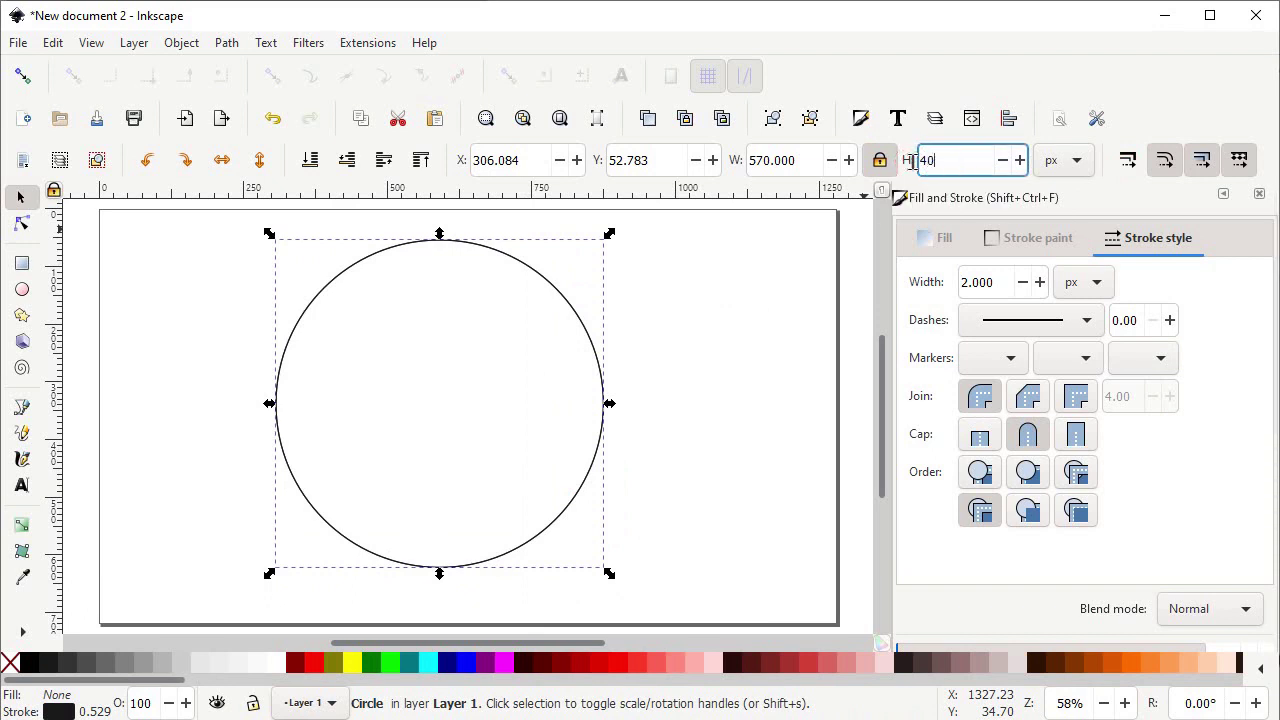
type("0")
key("Return")
- Select both circles and center them horizontally and vertically relative to the page
left_click_drag(251, 227, 651, 600)
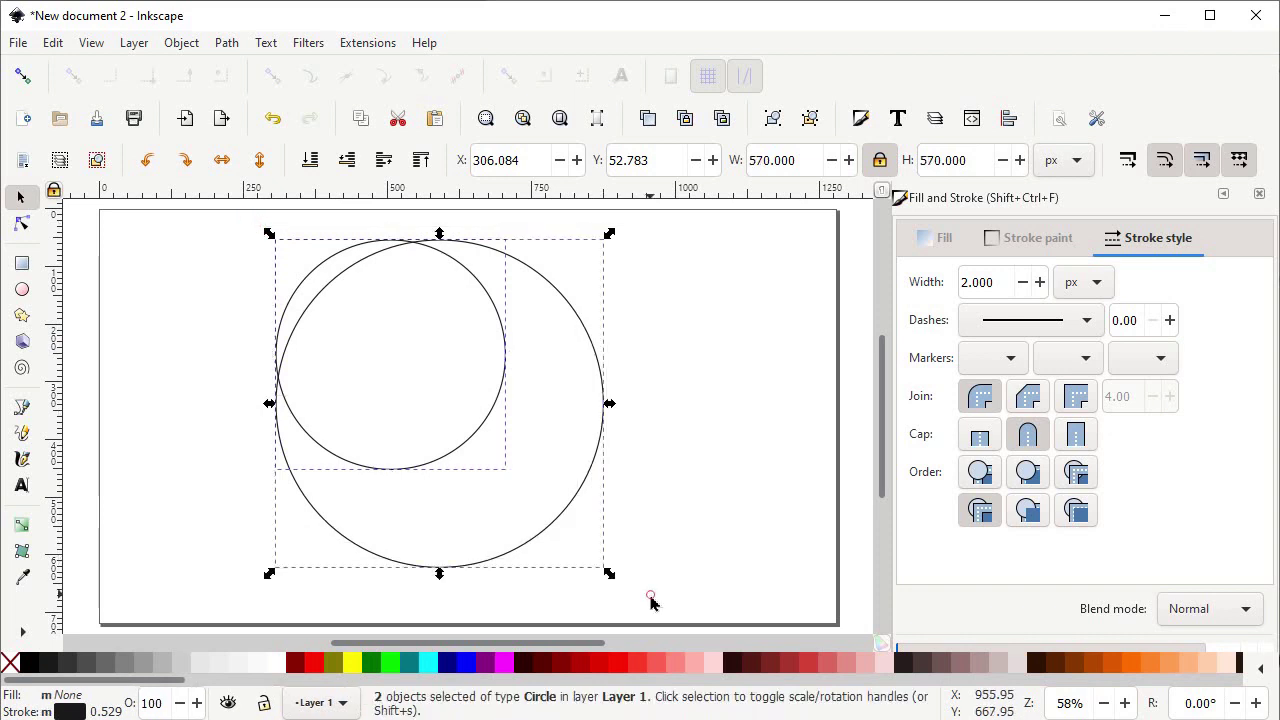
key("ctrl+shift+a")
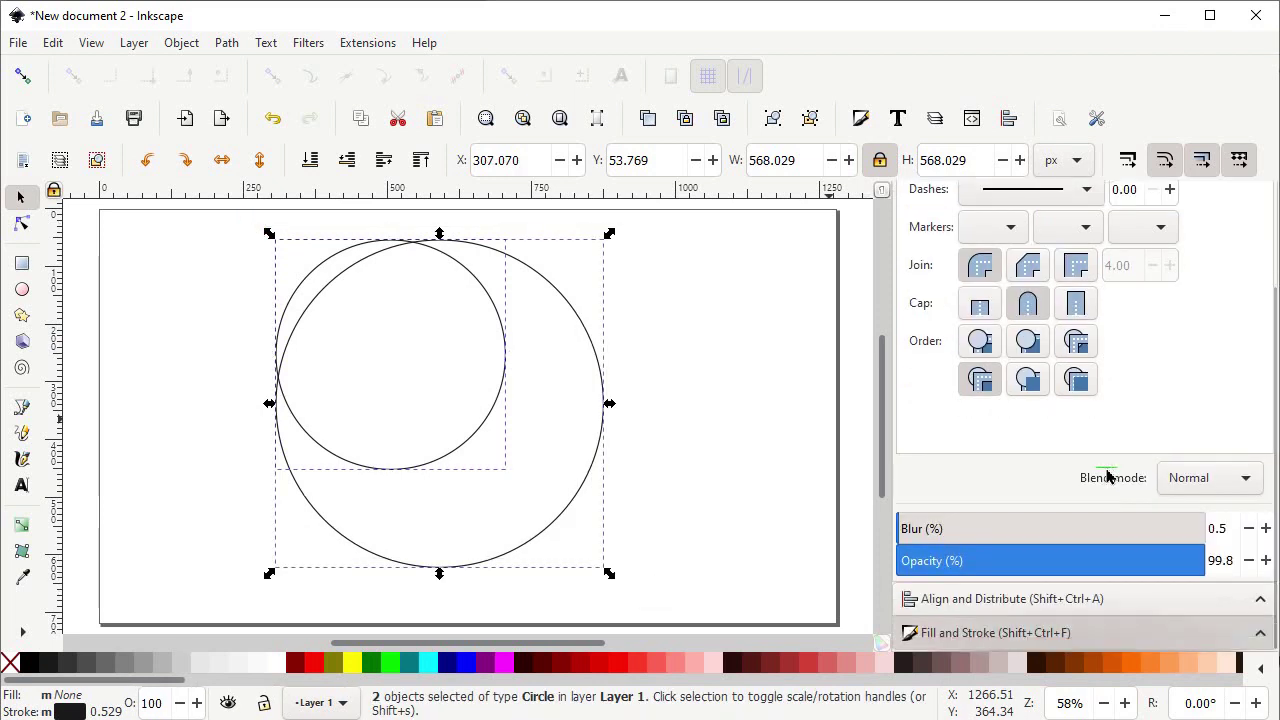
left_click(1050, 606)
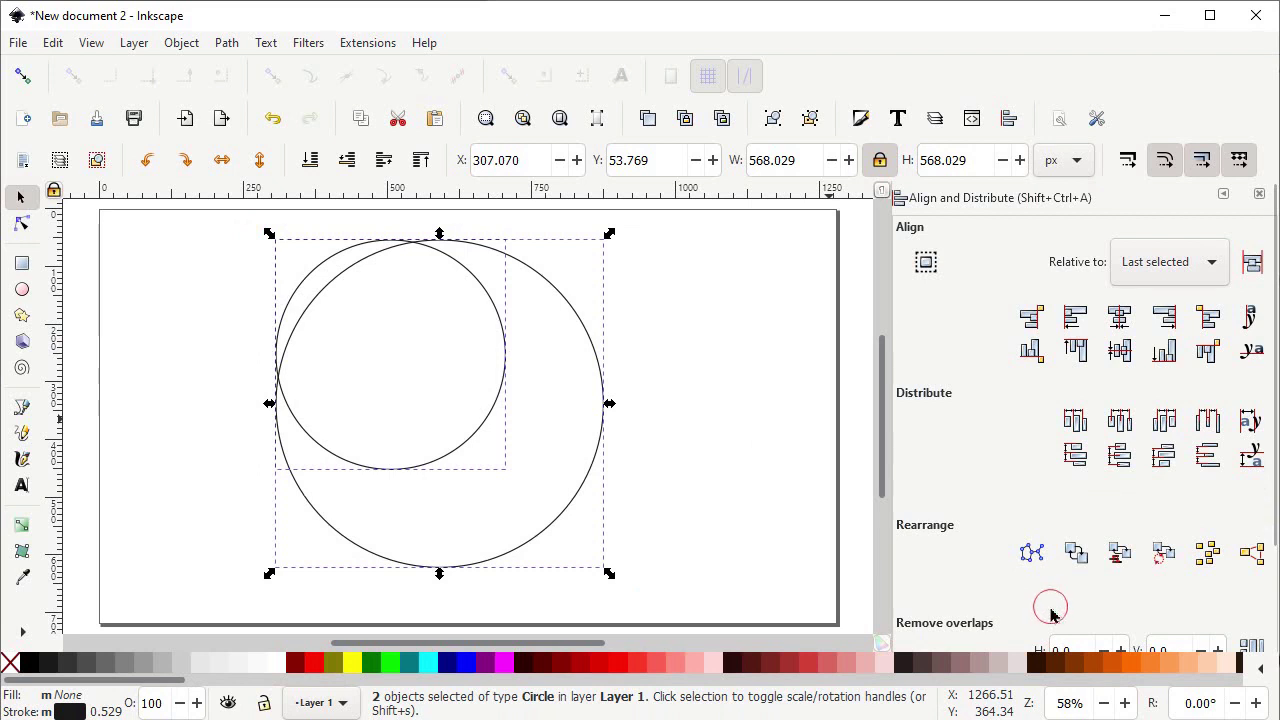
left_click(1180, 280)
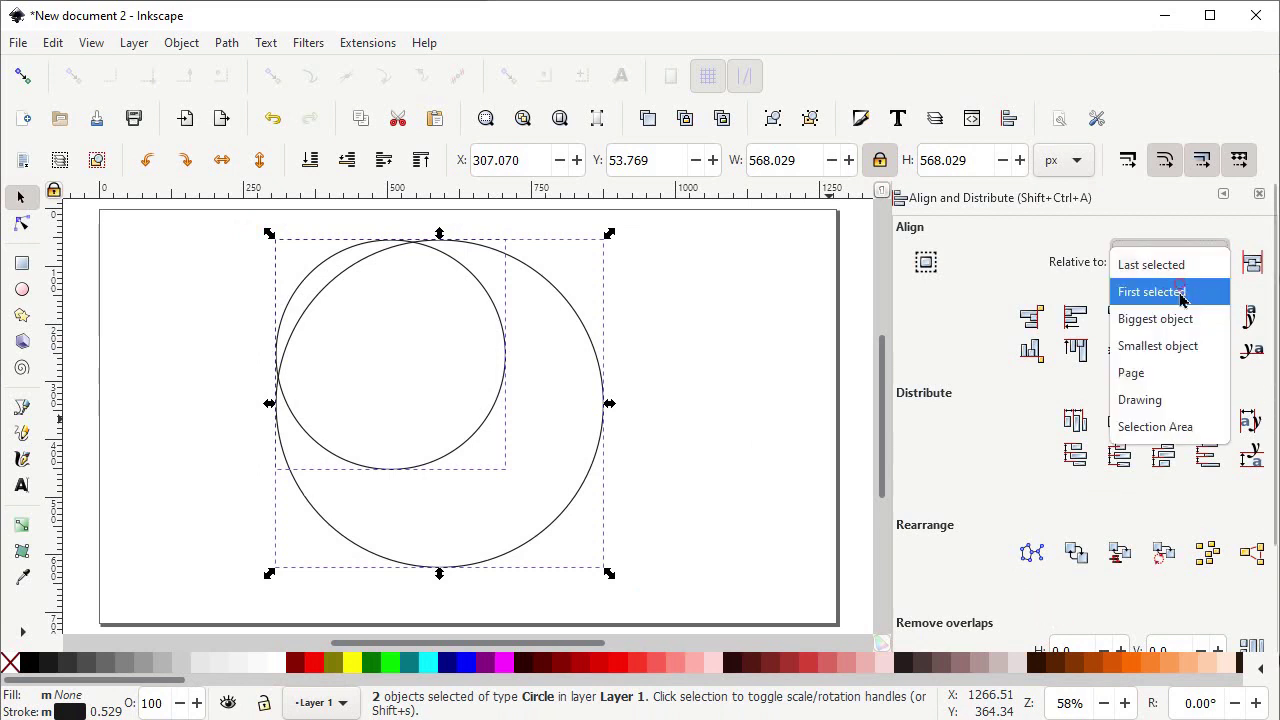
left_click(1160, 383)
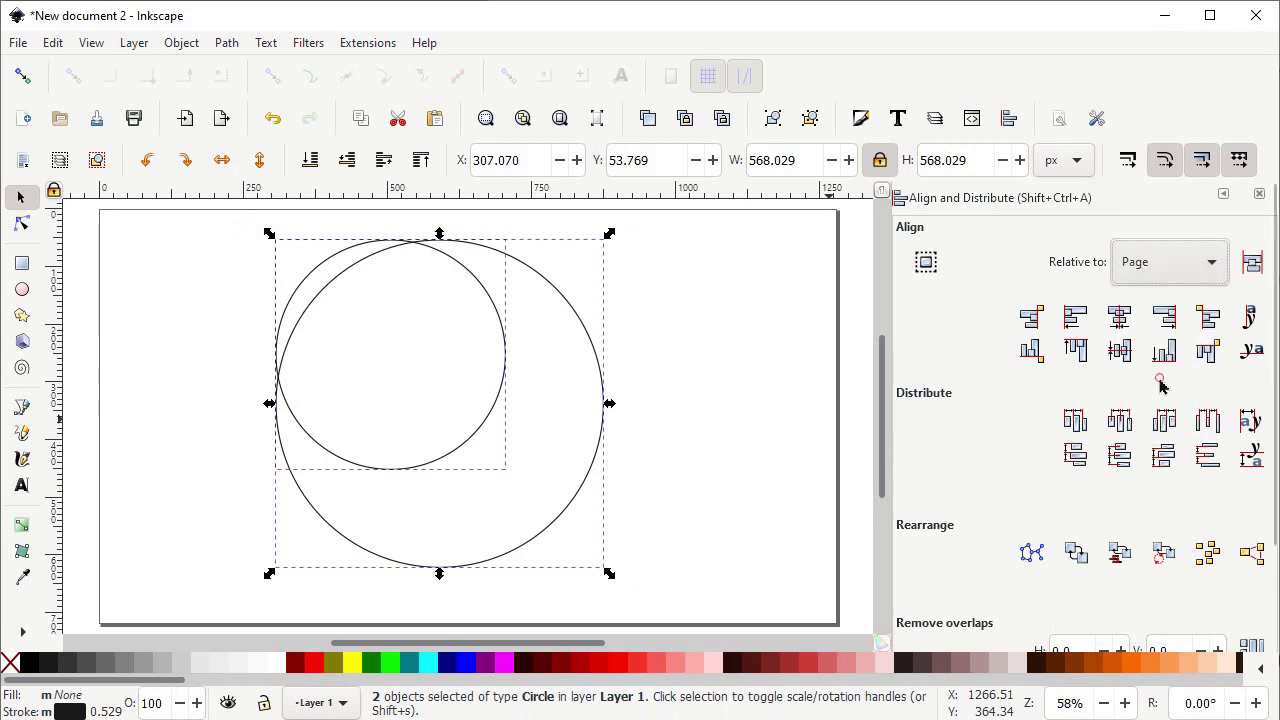
left_click(1122, 315)
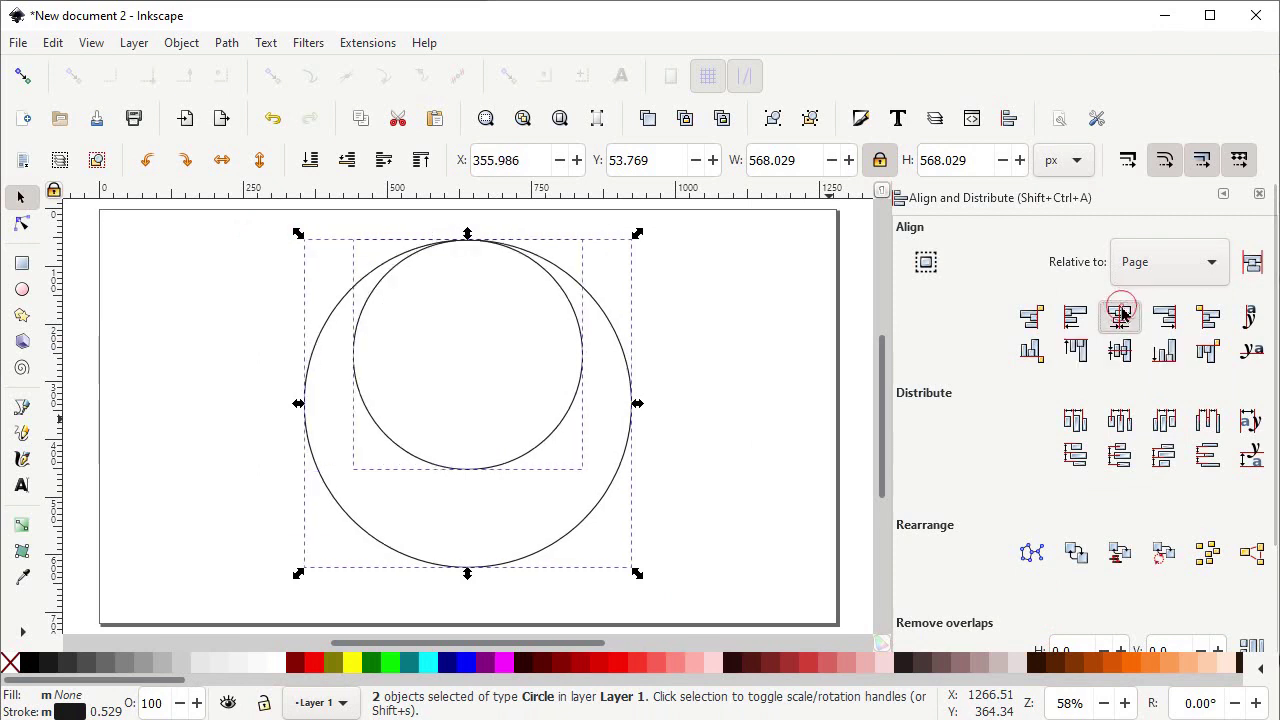
left_click(1124, 372)
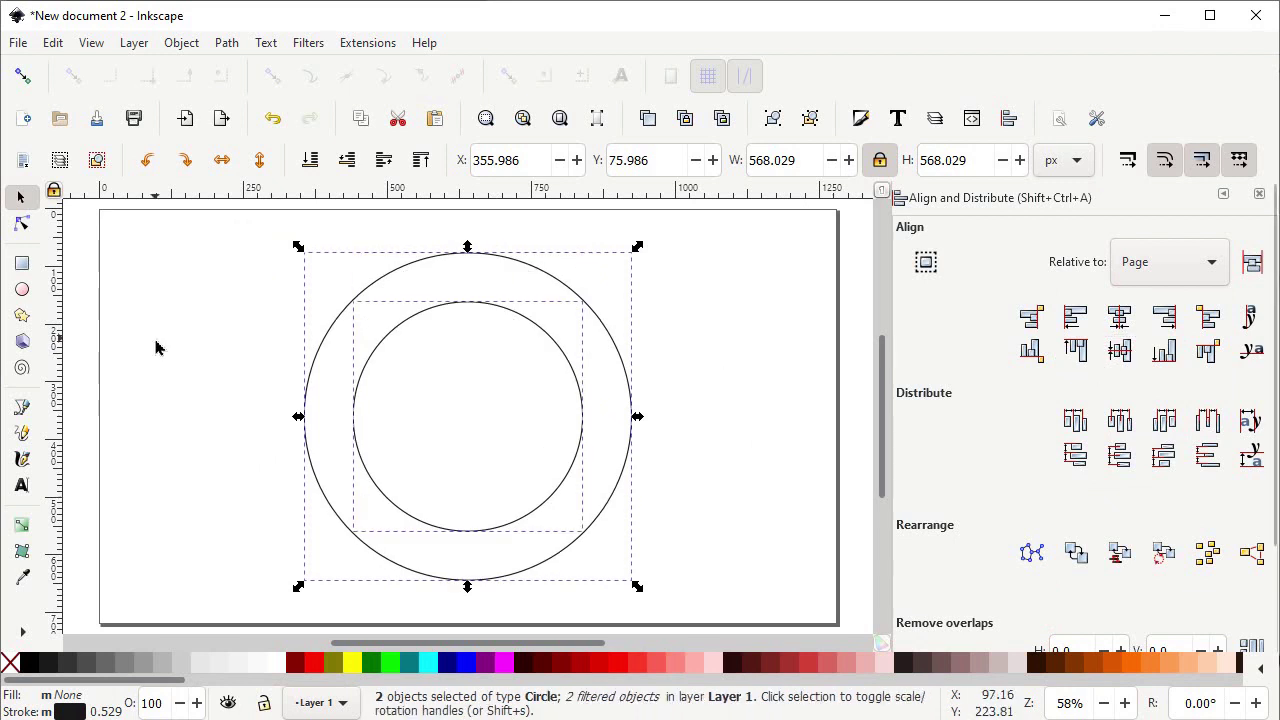
- Draw a small circle about 94 px in diameter in the empty upper-left area of the page
left_click(22, 290)
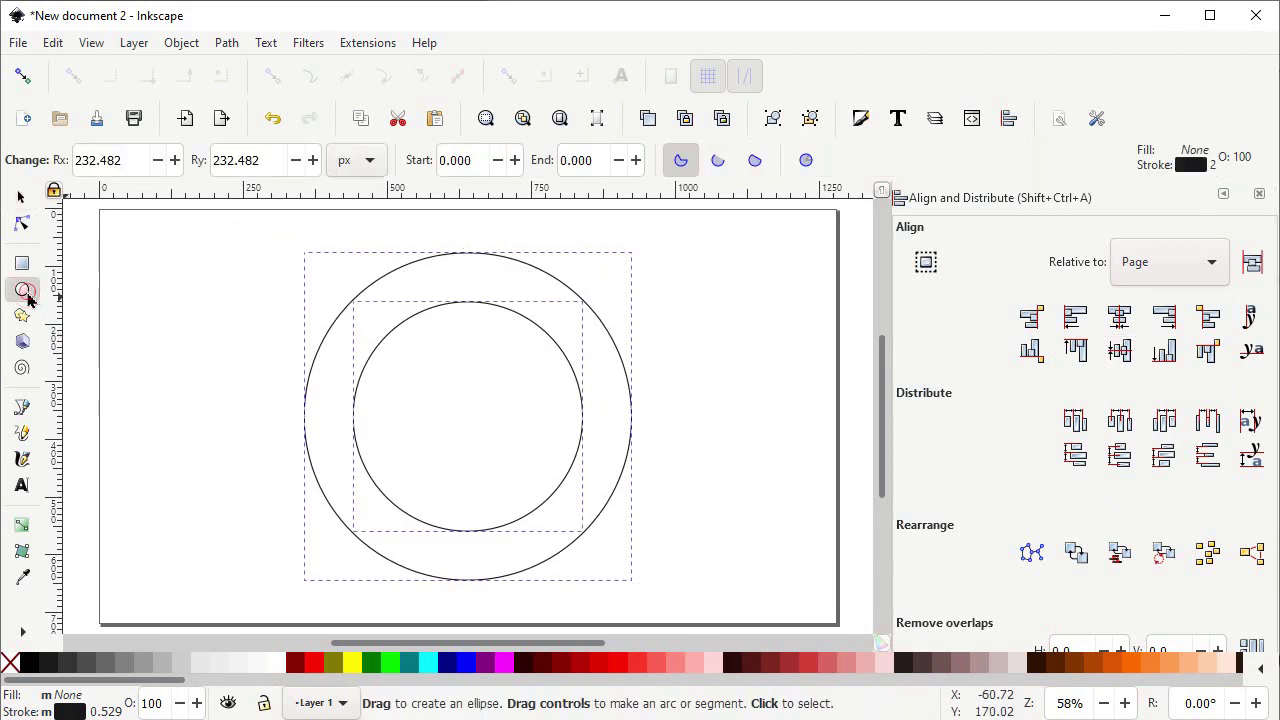
key("ctrl")
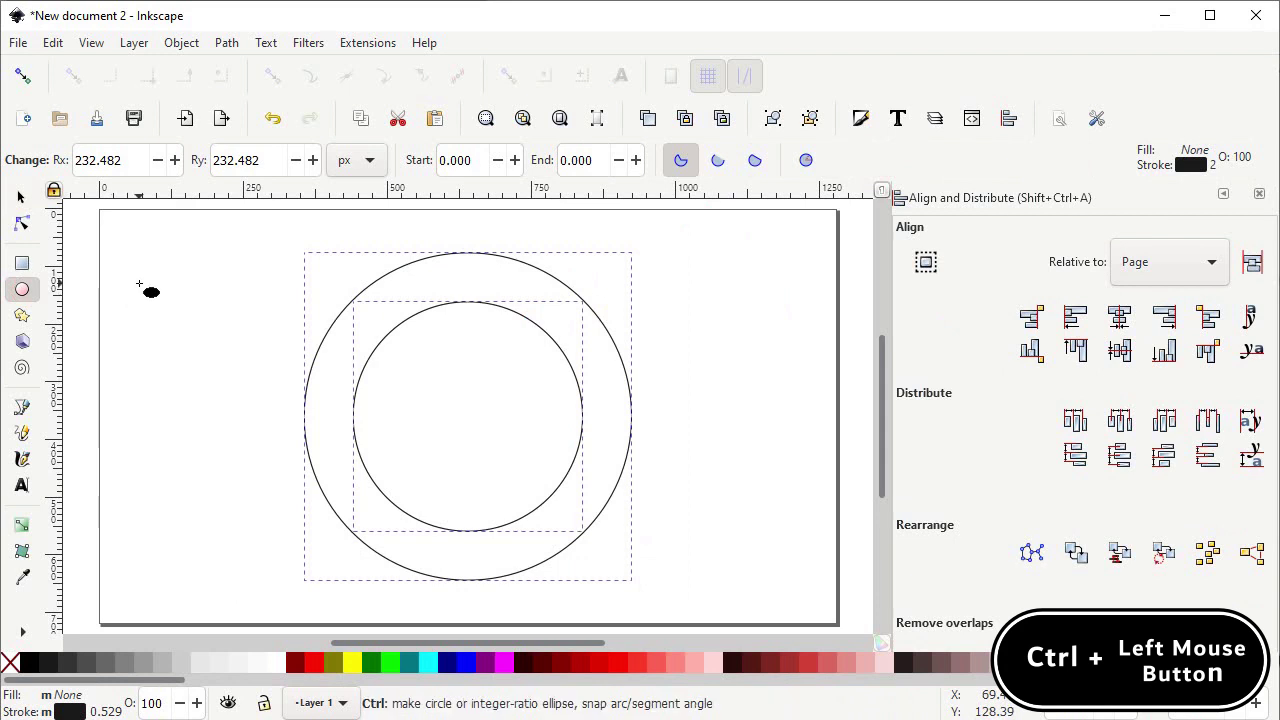
left_click_drag(139, 284, 191, 339)
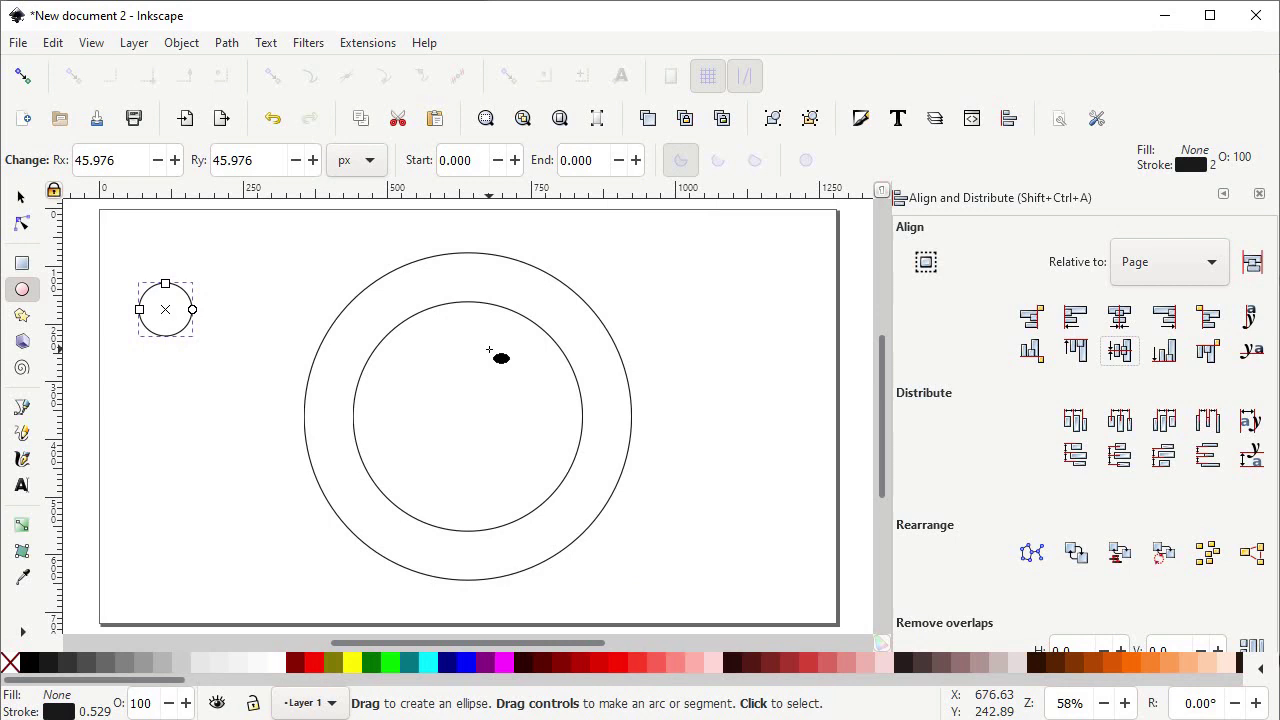
- Enable snapping to paths, cusp nodes and smooth nodes, and to other points including object centers and rotation centers
left_click(25, 79)
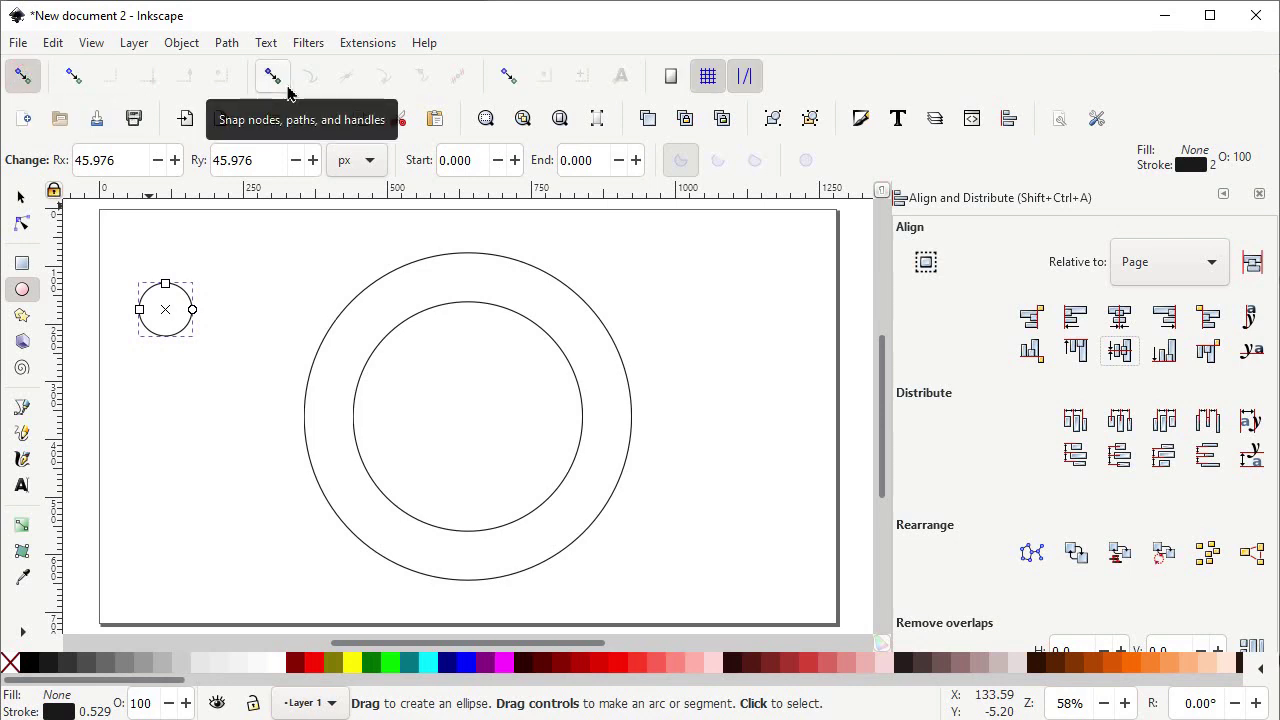
left_click(285, 86)
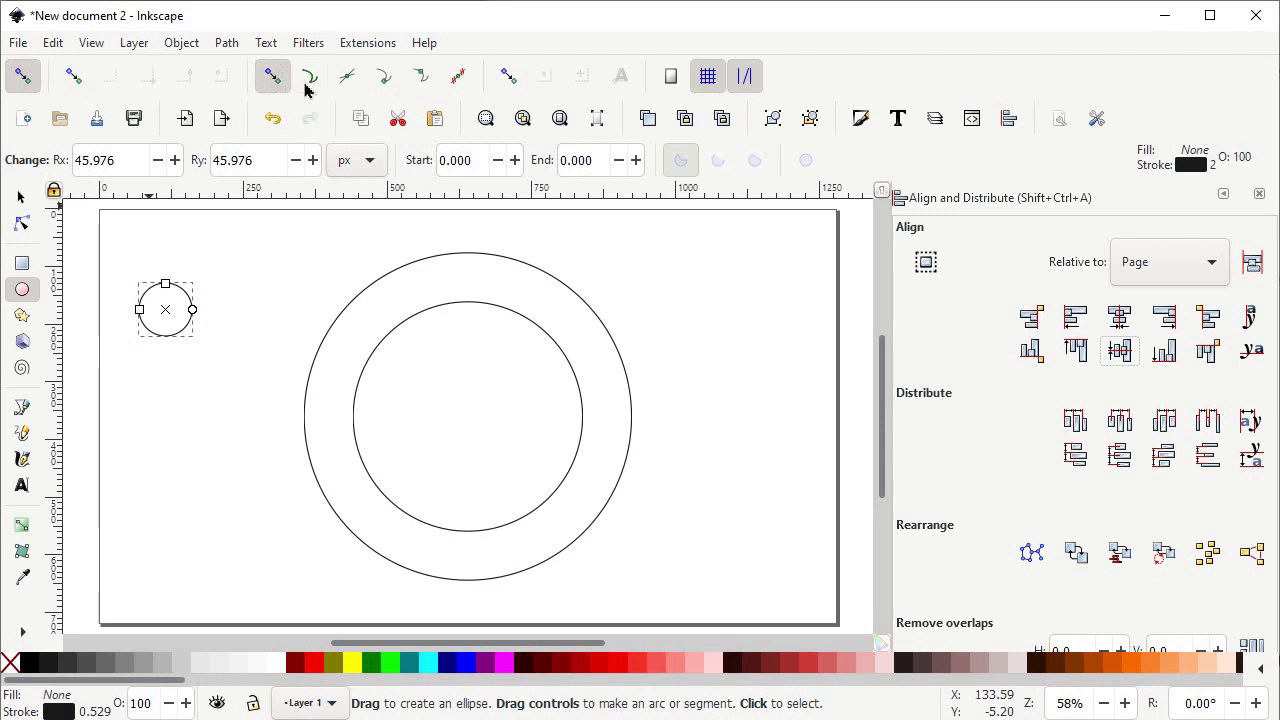
left_click(308, 86)
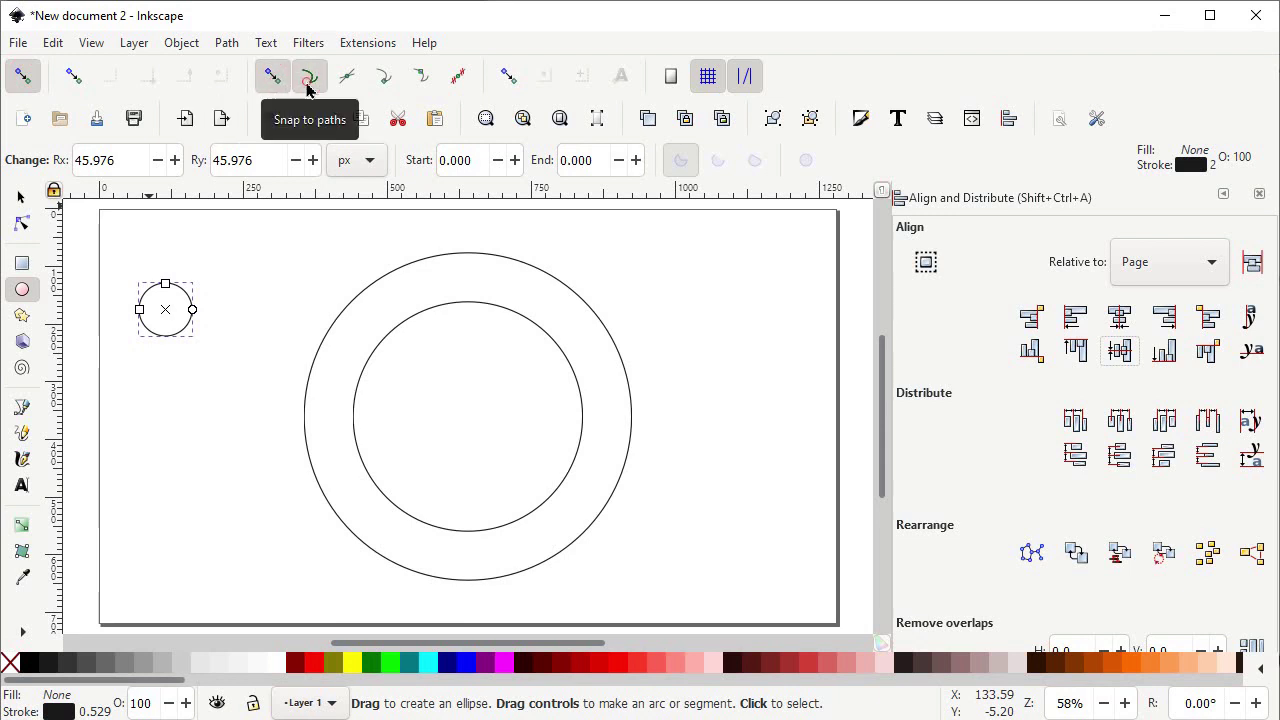
left_click(384, 80)
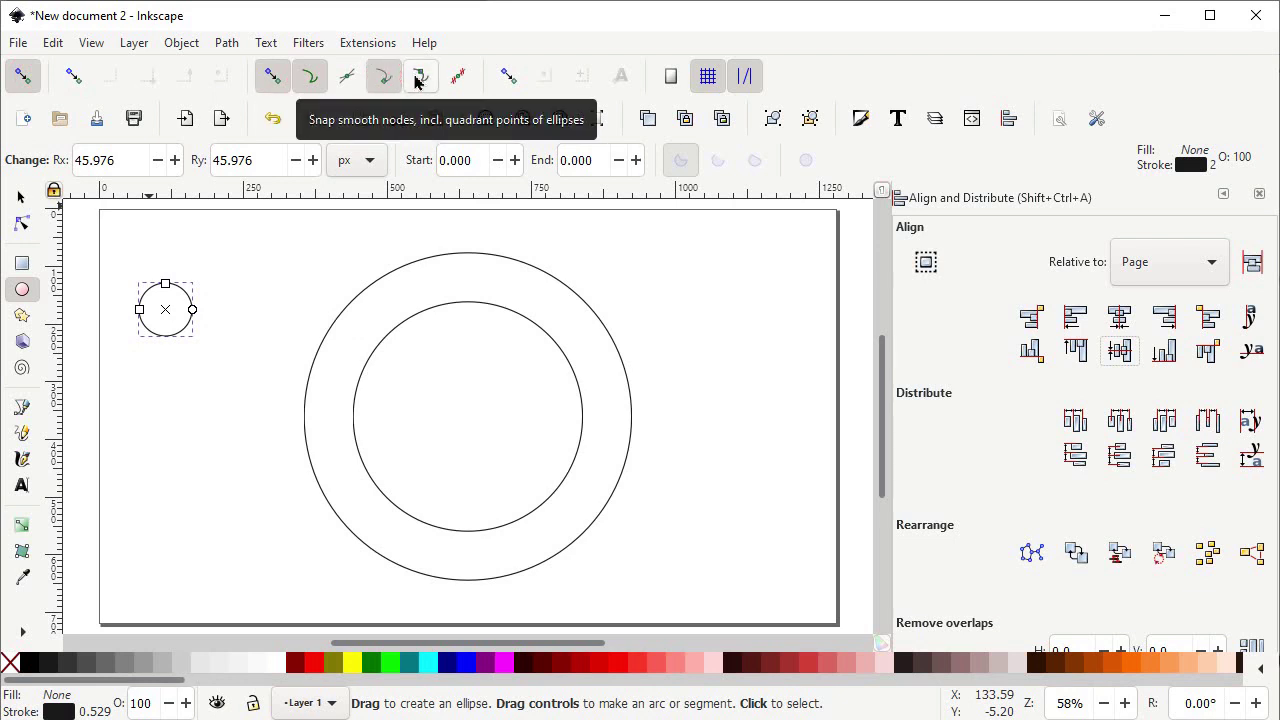
left_click(419, 78)
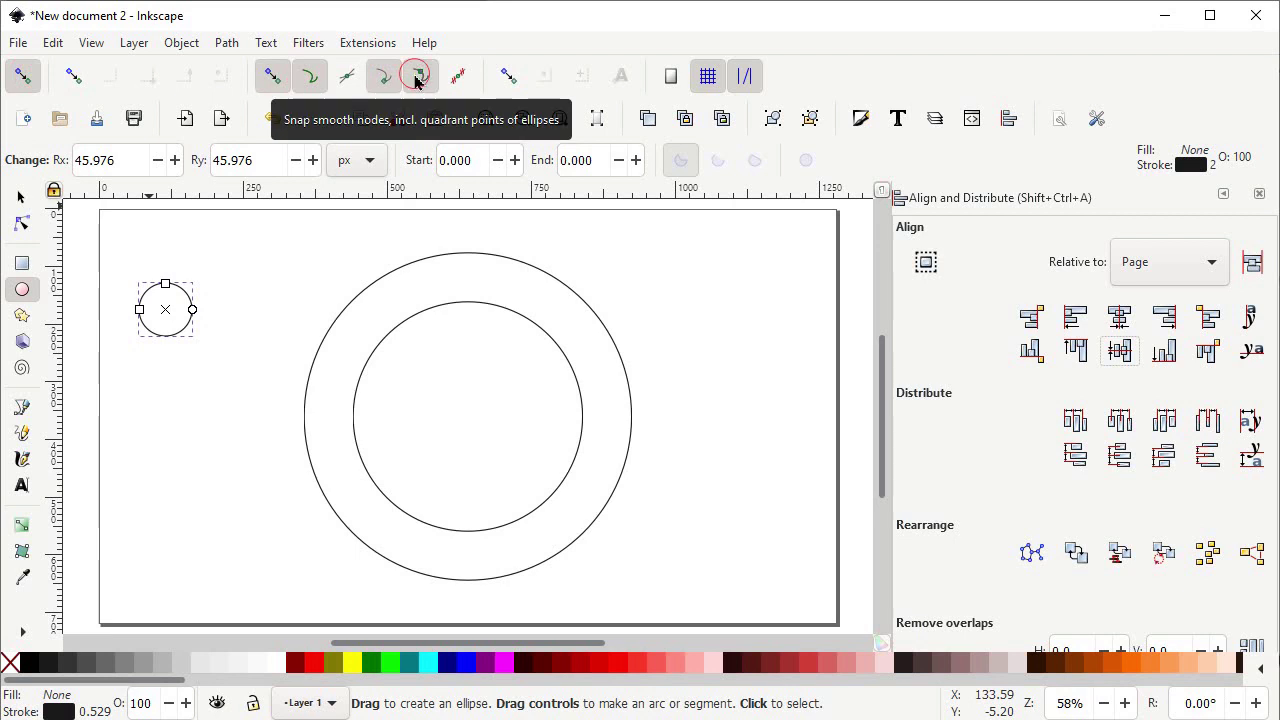
left_click(508, 80)
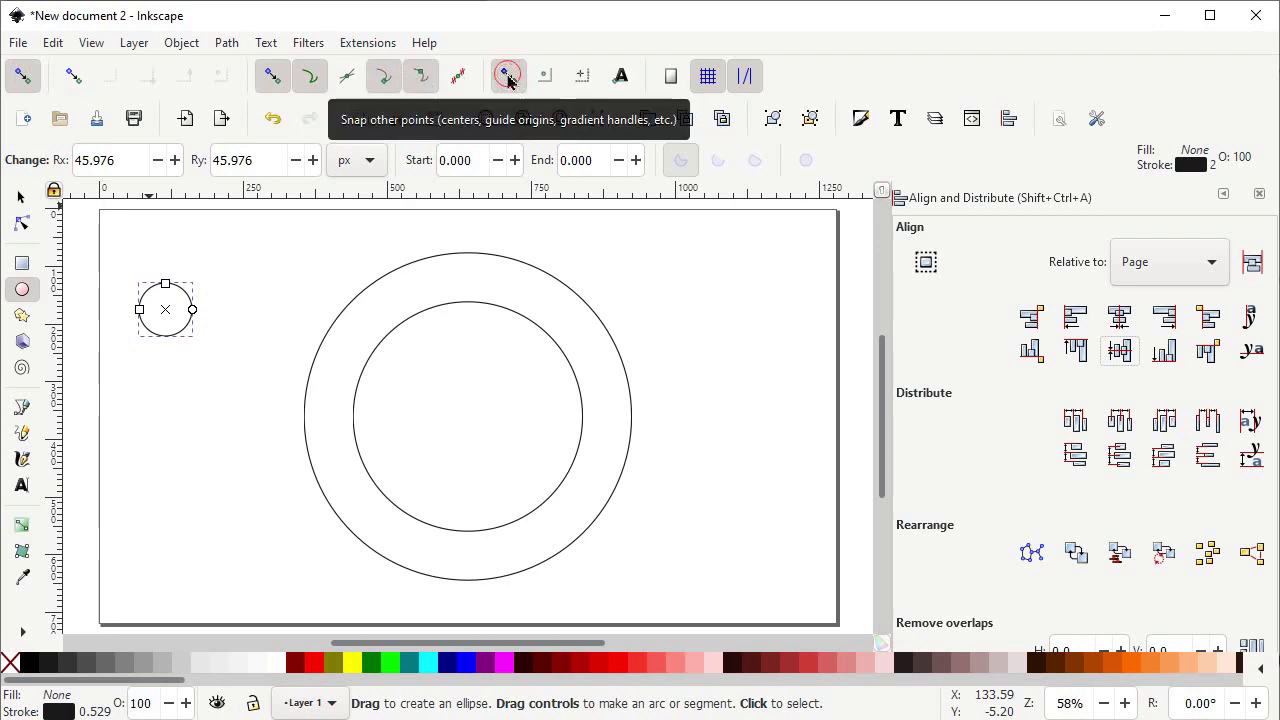
left_click(548, 80)
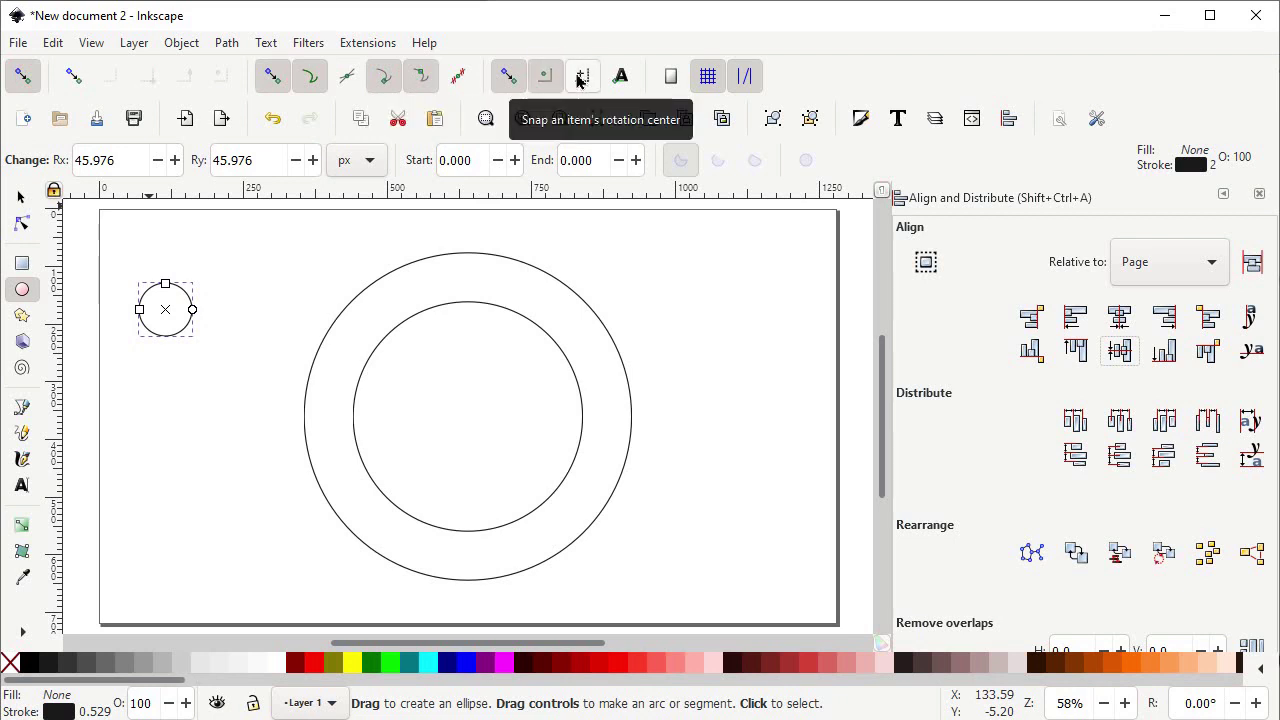
left_click(578, 80)
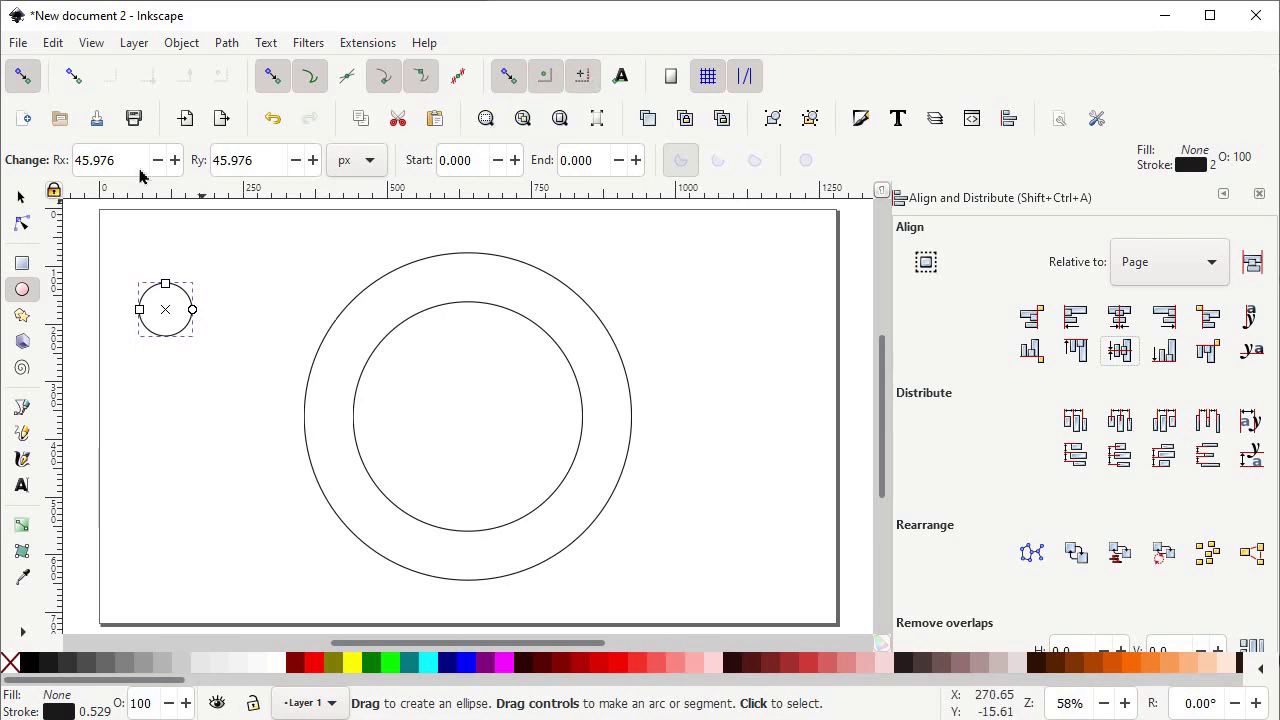
- Snap the small circle's bottom onto the inner circle's top quadrant point and scale it uniformly to 87 px to fit the ring
left_click(21, 197)
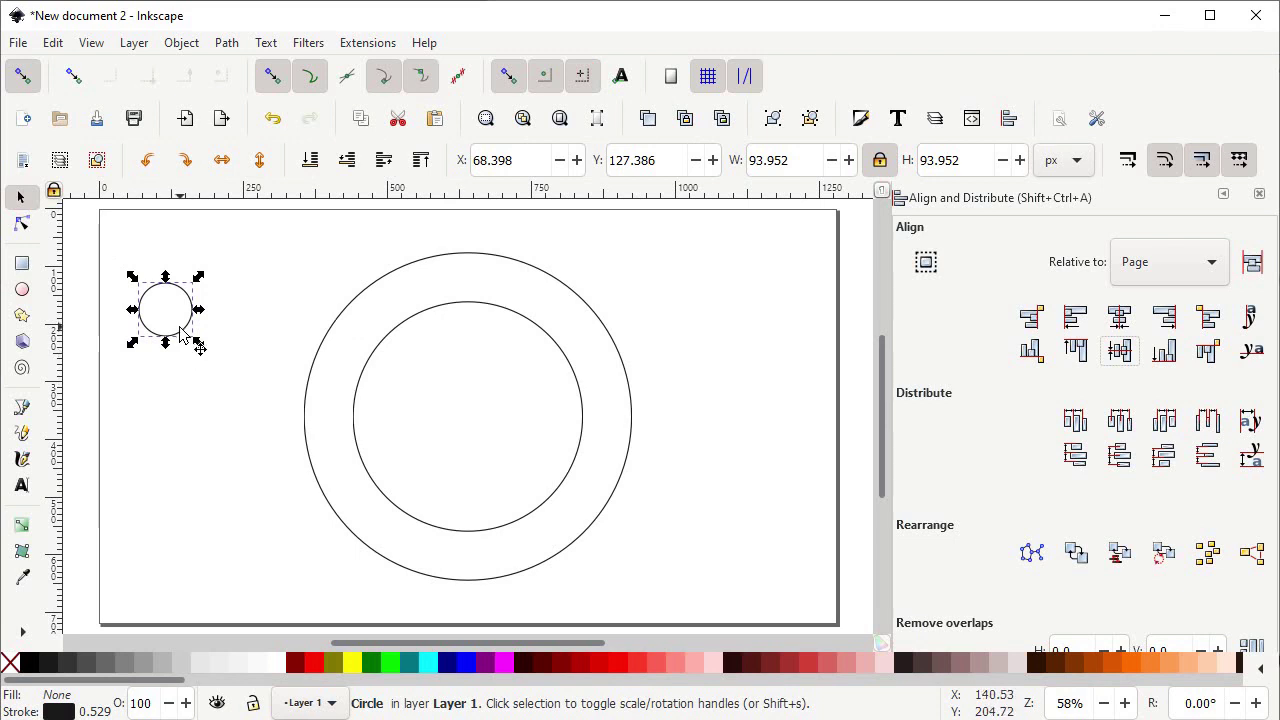
left_click_drag(186, 334, 486, 306)
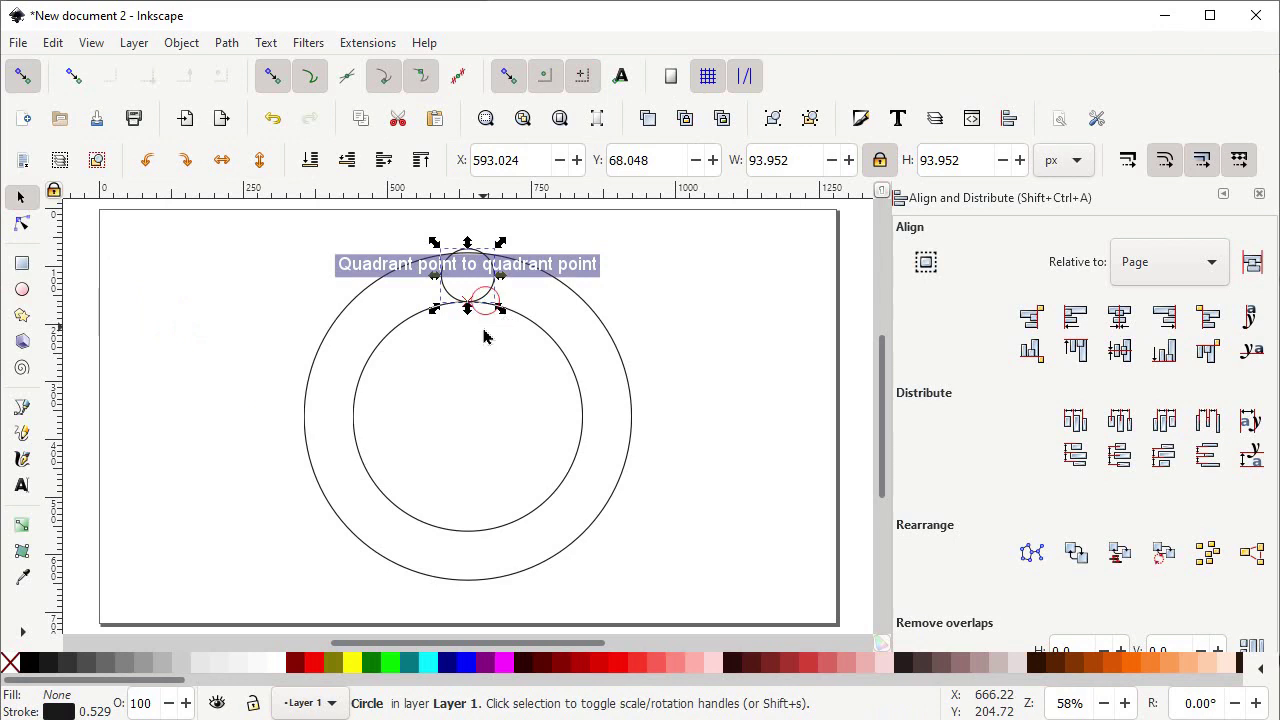
left_click(515, 320, "ctrl")
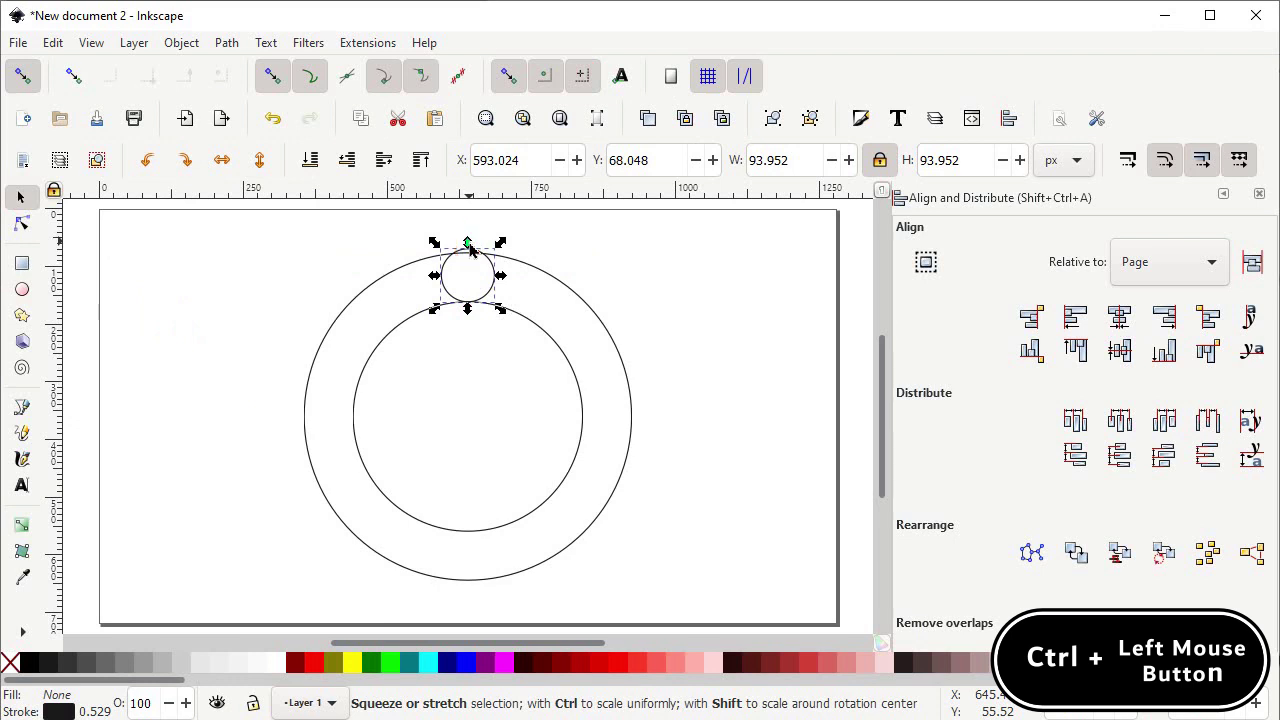
left_click_drag(470, 249, 471, 250)
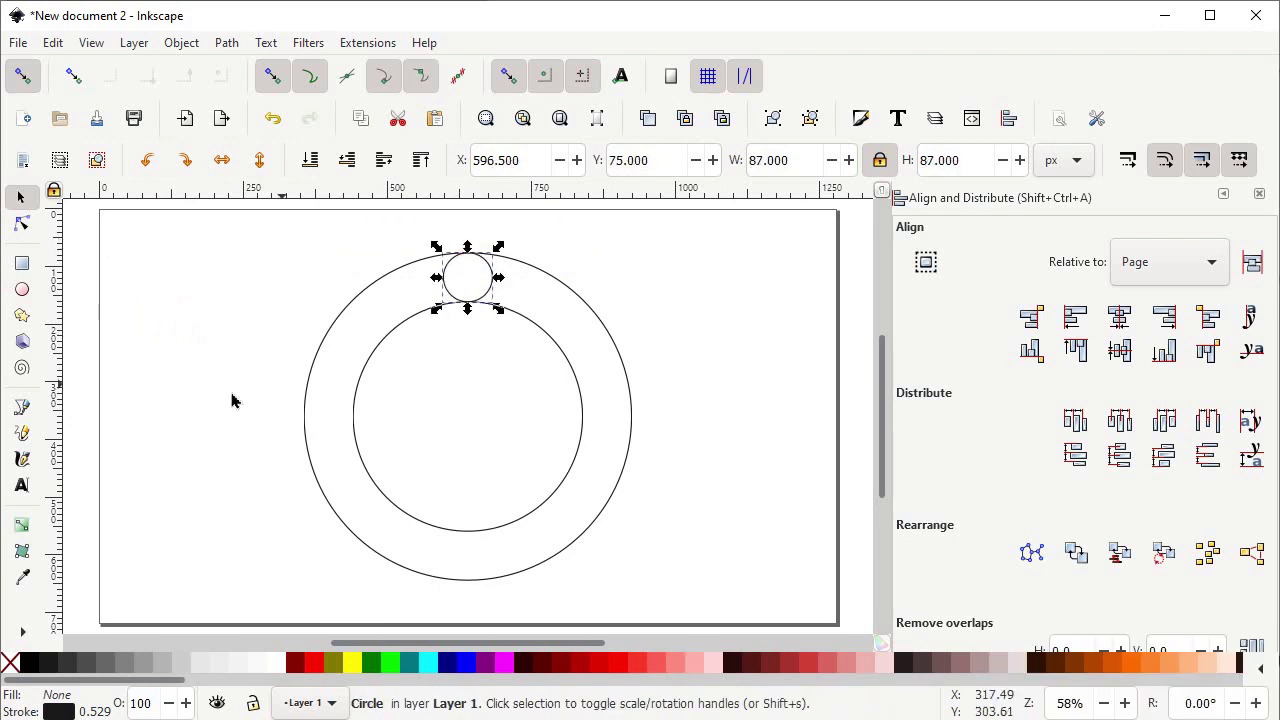
- Draw a straight horizontal line across the outer circle between its left and right quadrant points
left_click(22, 406)
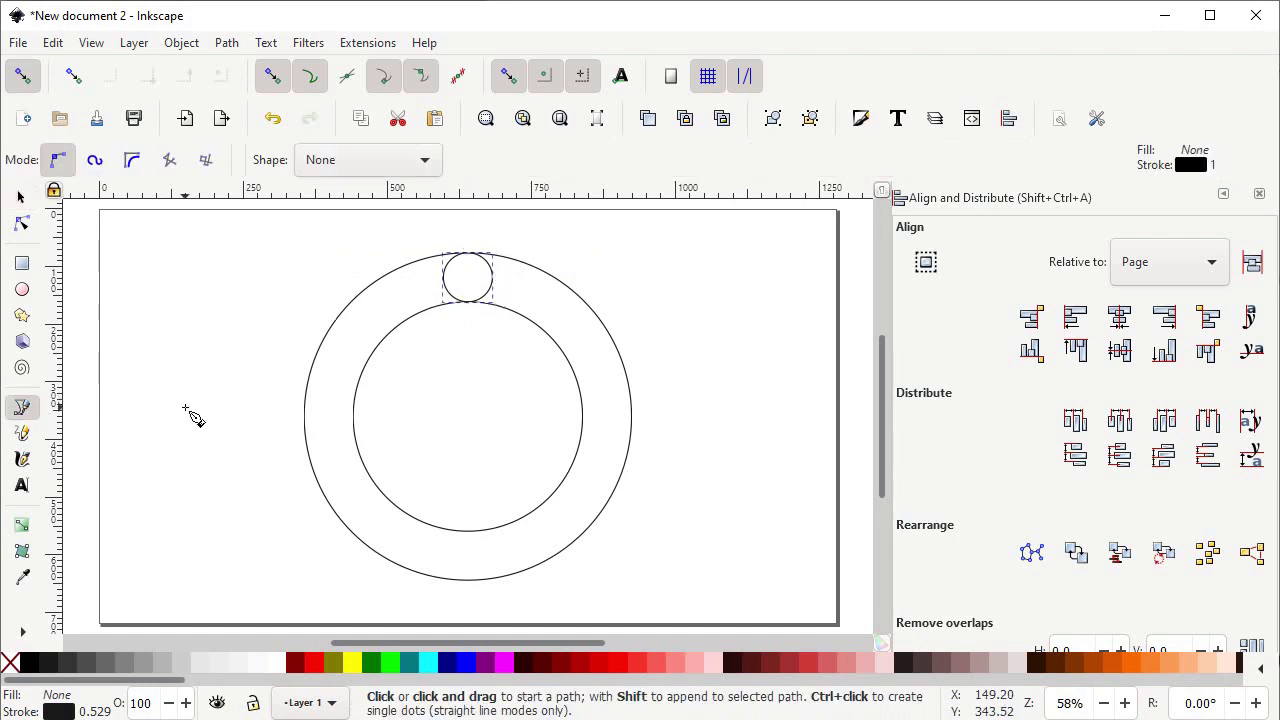
left_click(304, 416)
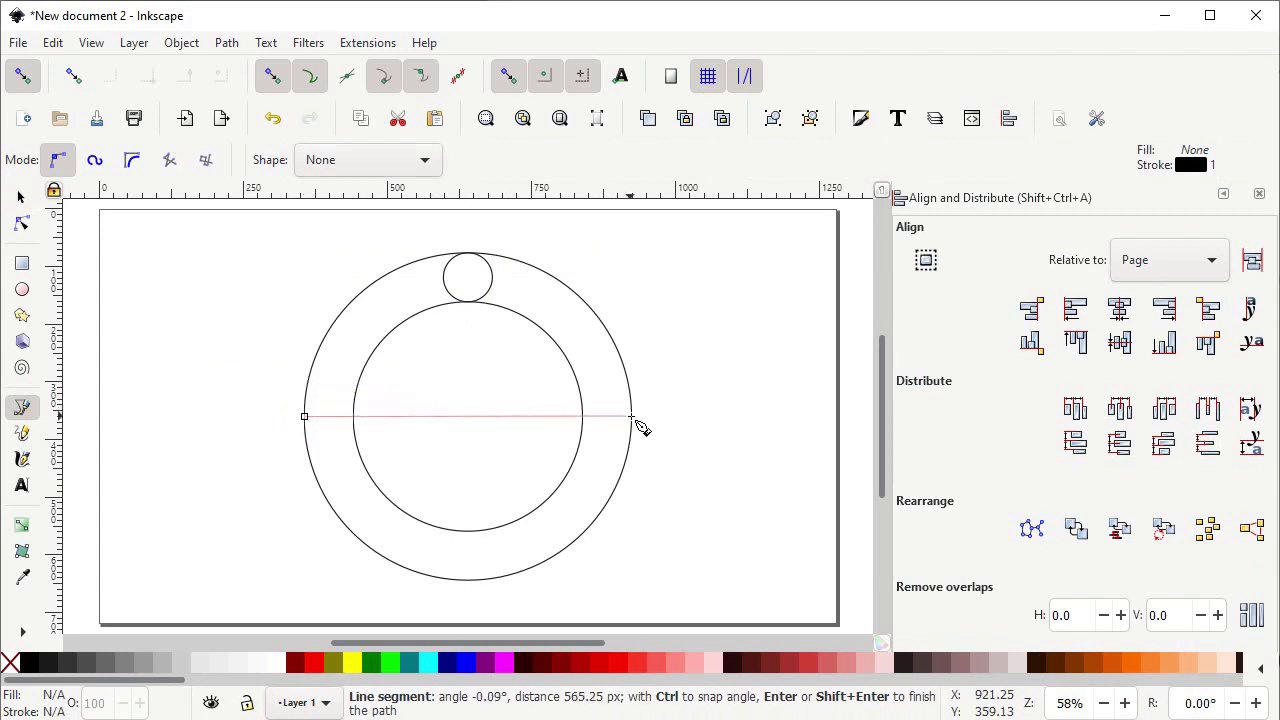
left_click(631, 416)
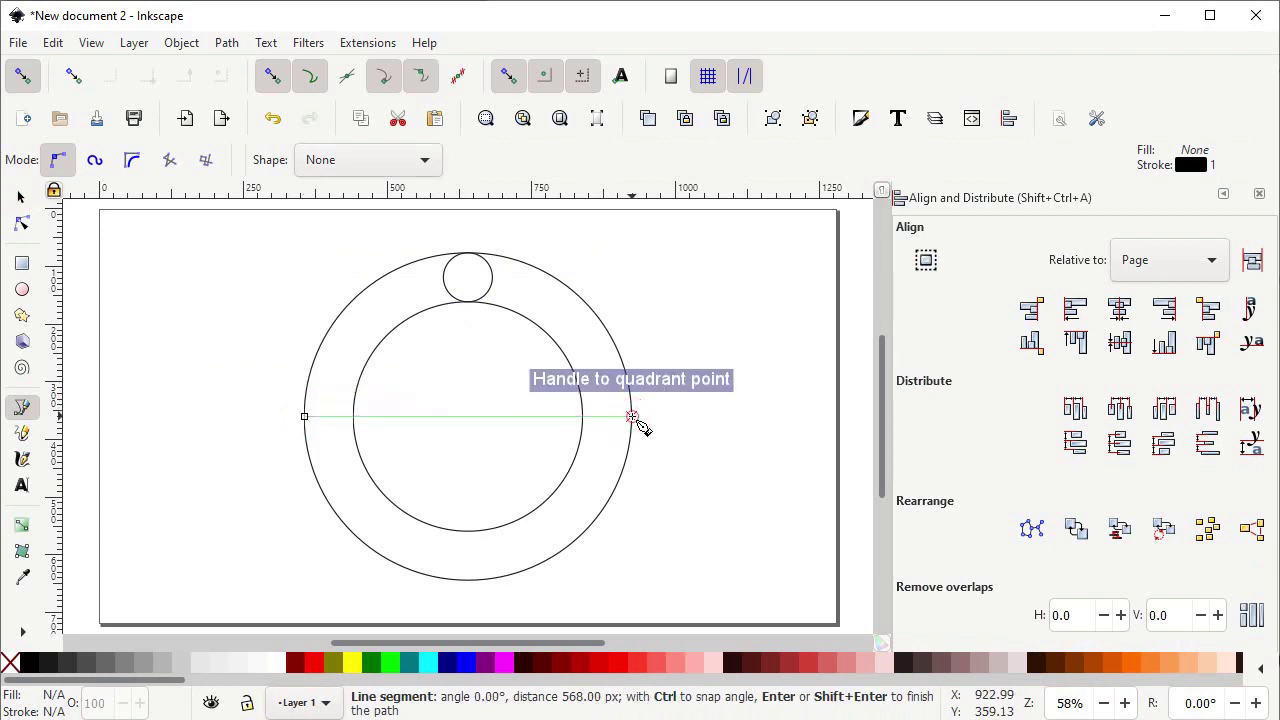
key("Return")
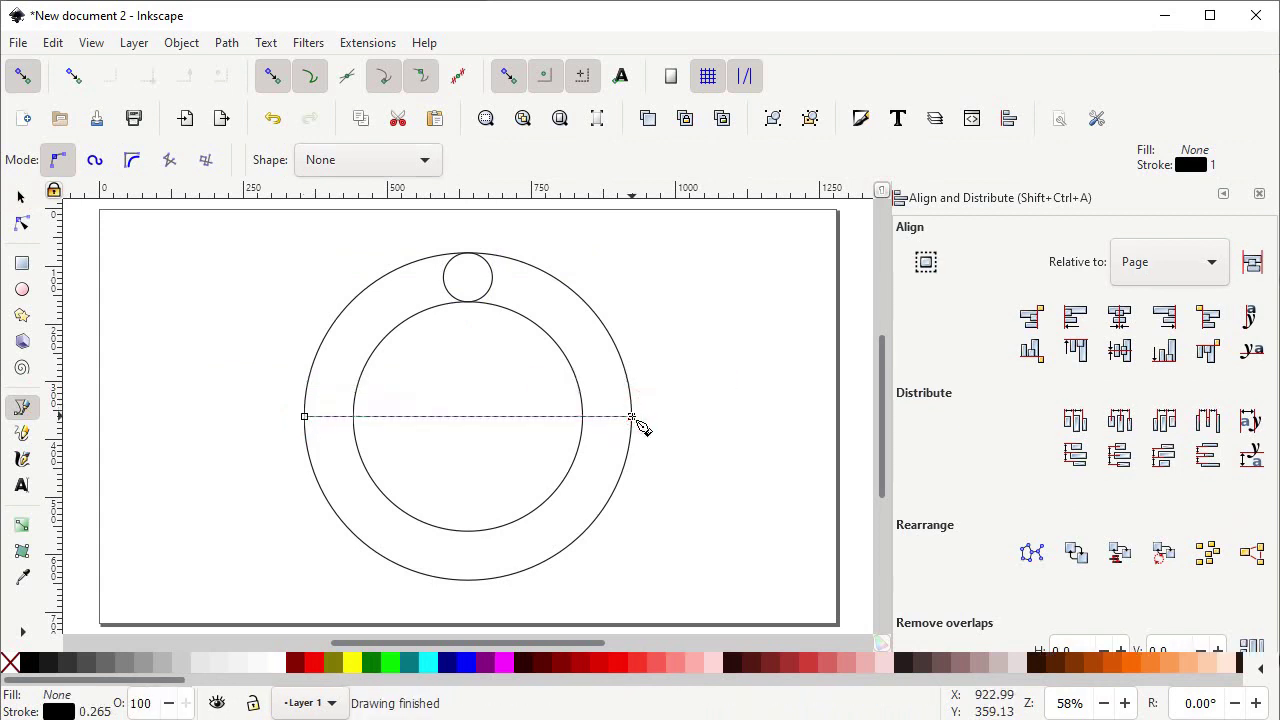
- Rotate the horizontal line 65° counterclockwise with the Transform settings
left_click(18, 199)
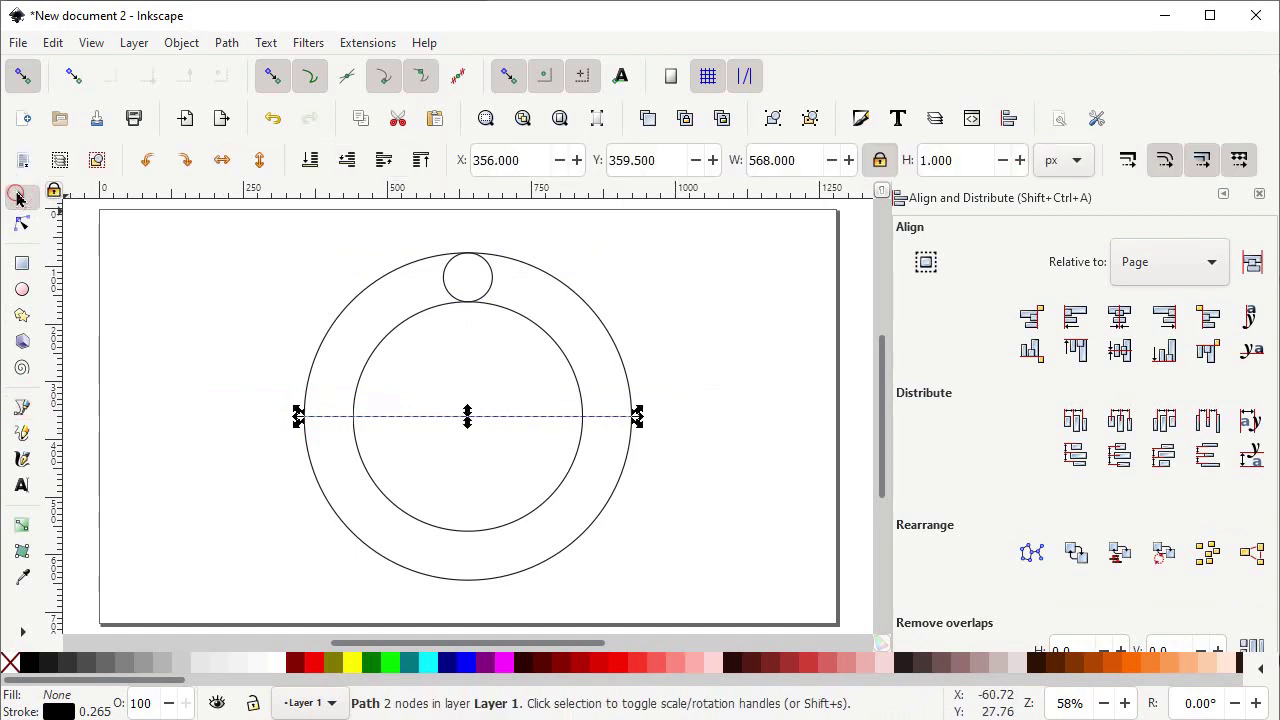
left_click(182, 43)
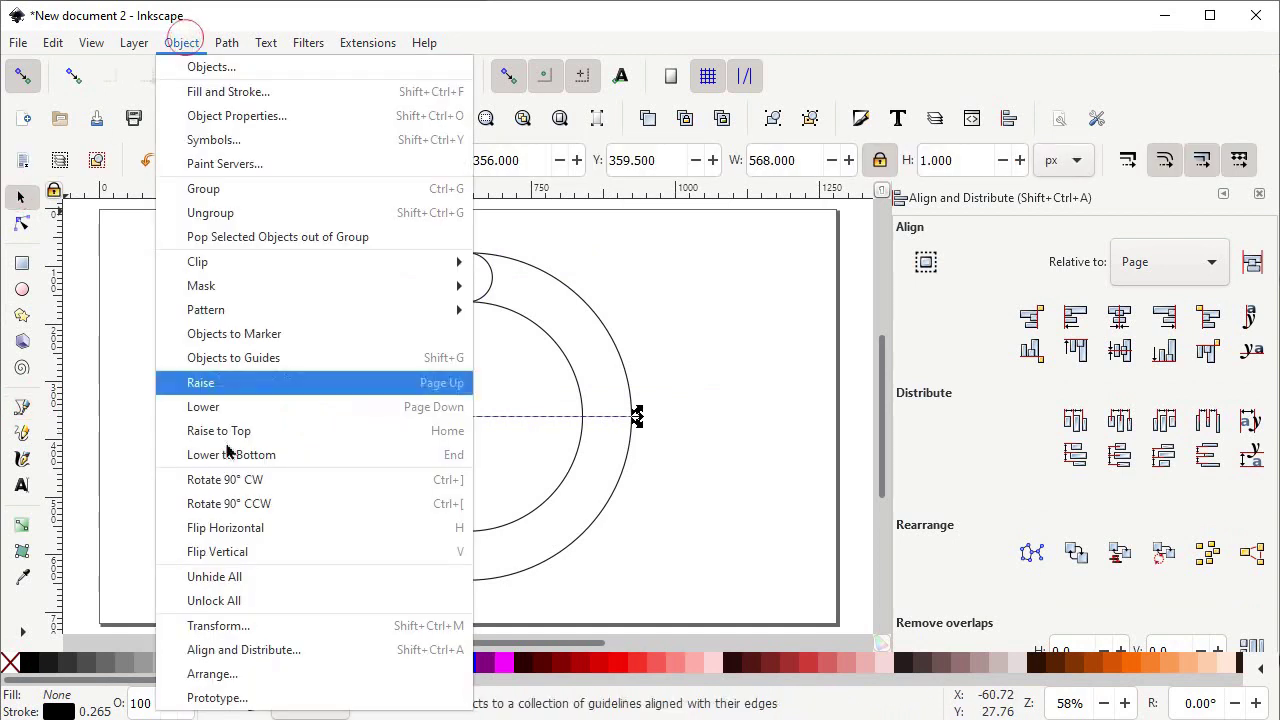
left_click(228, 627)
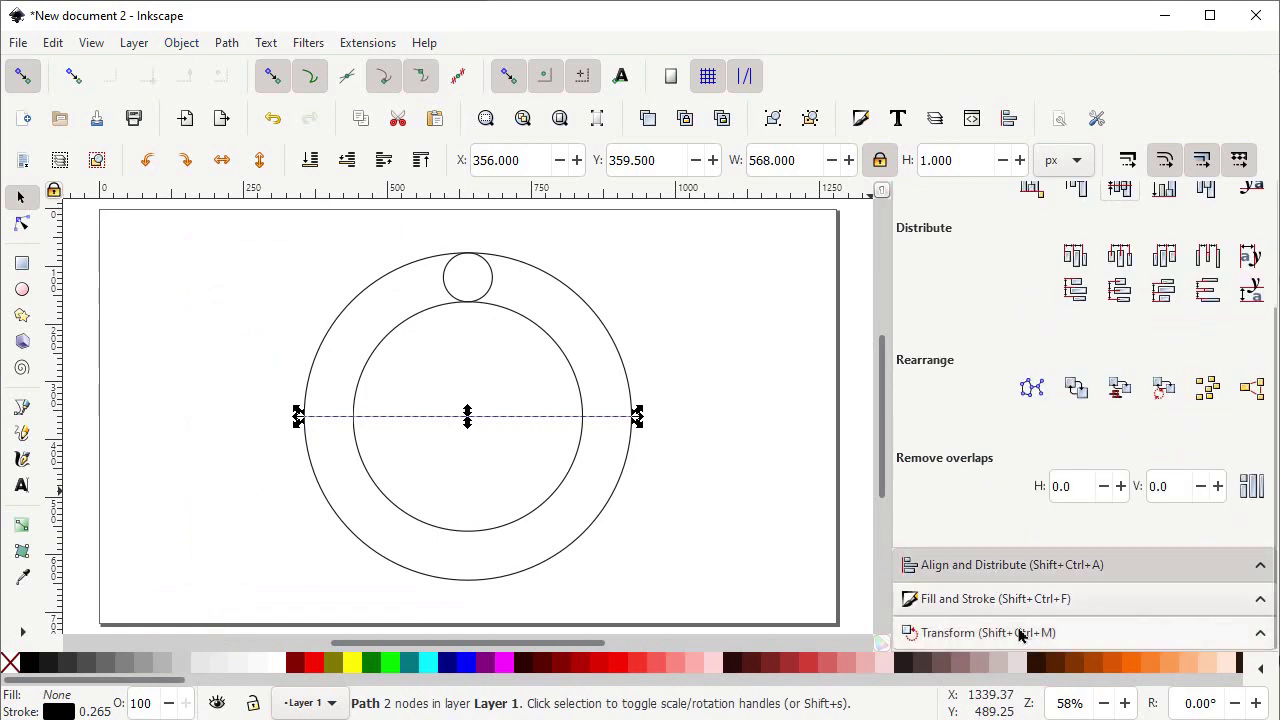
left_click(1020, 634)
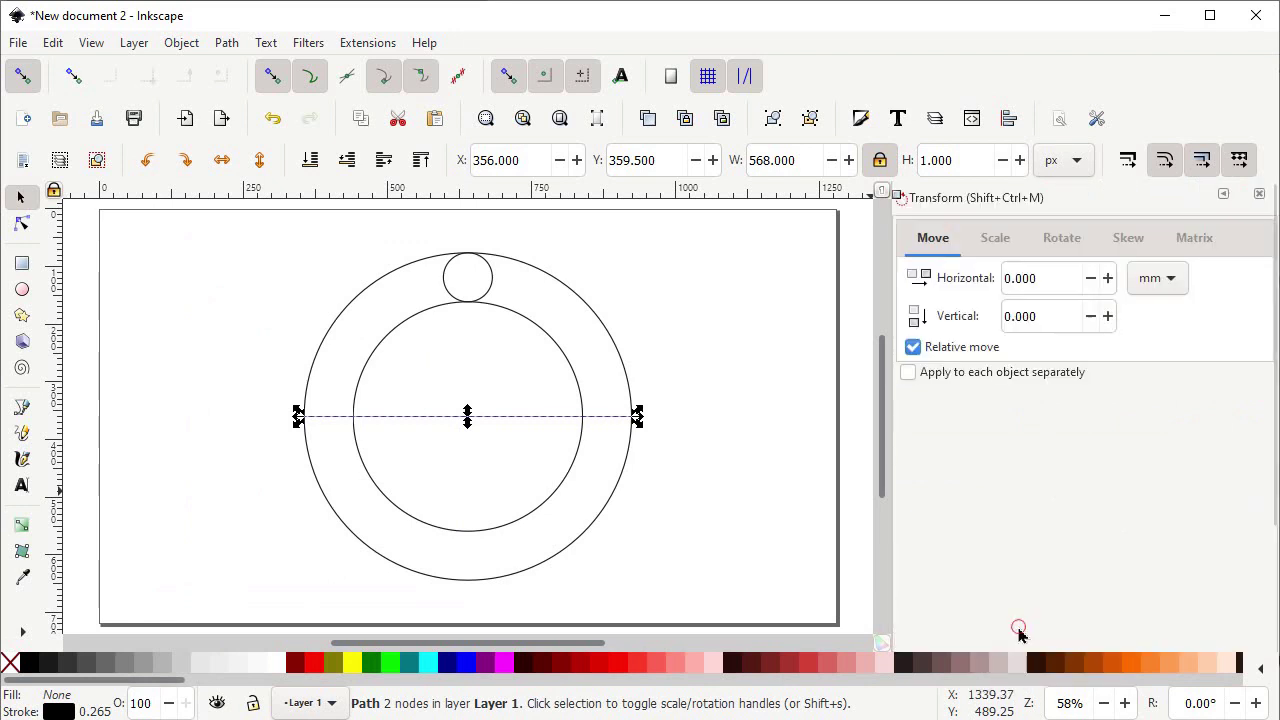
left_click(1063, 240)
left_click_drag(1018, 278, 975, 279)
type("65")
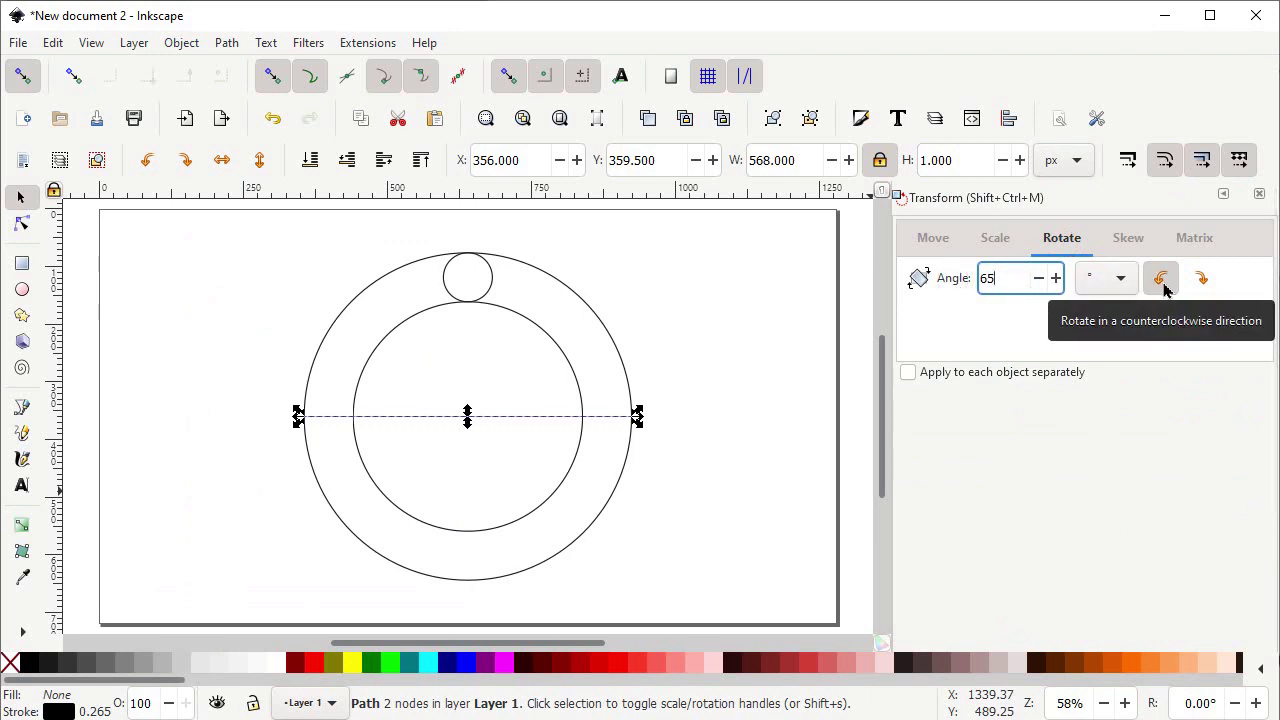
left_click(1163, 289)
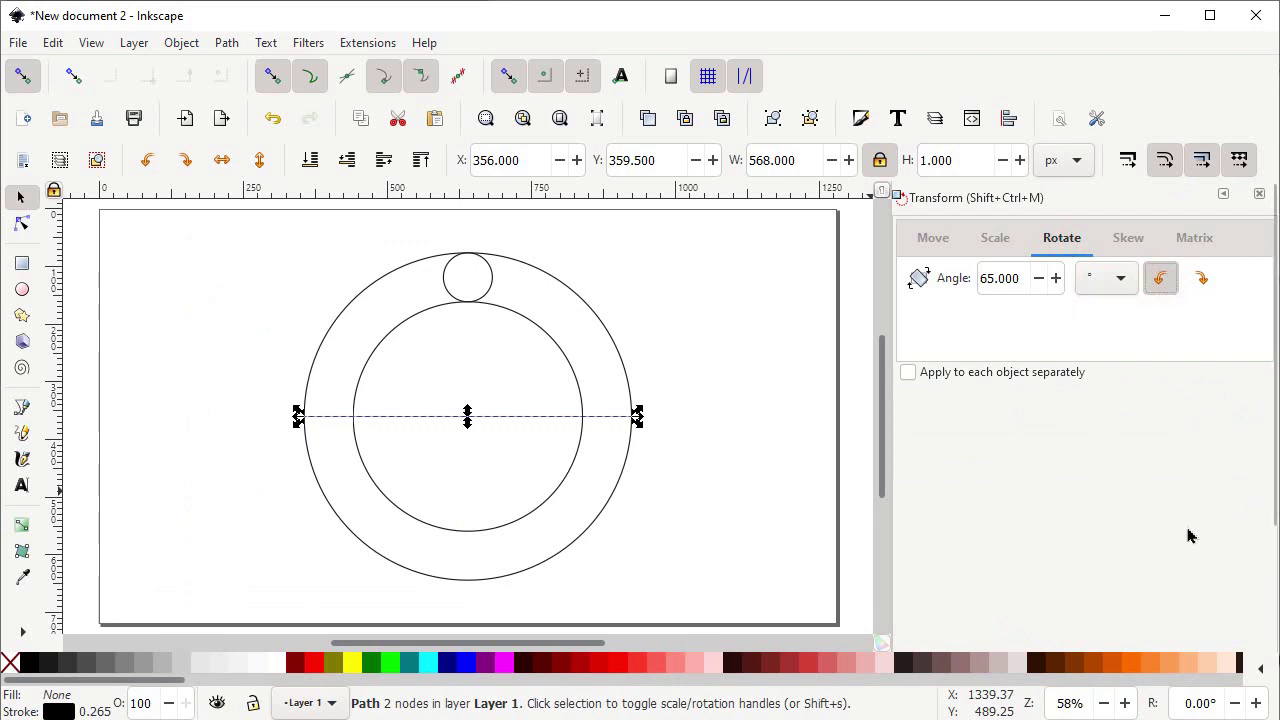
scroll(1188, 535, "down", 1)
left_click(1221, 639)
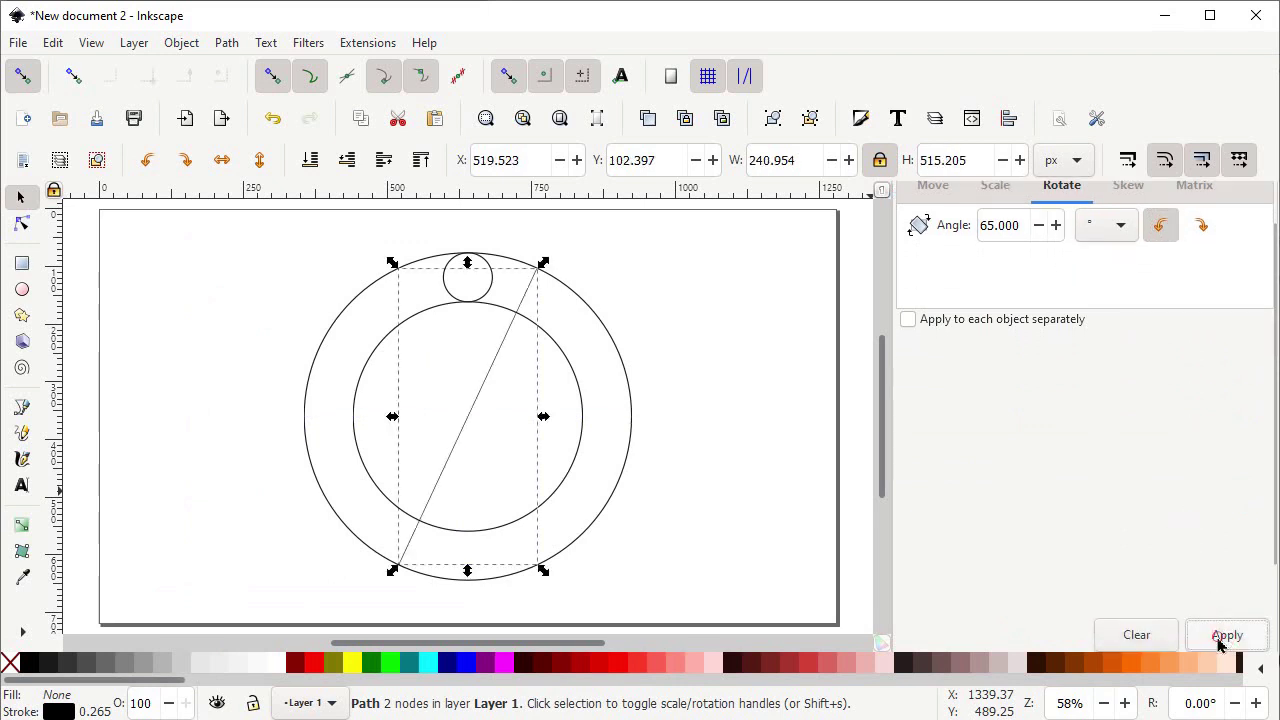
- Duplicate the slanted line and flip the copy horizontally to form an X across the circles
right_click(503, 351)
left_click(560, 300)
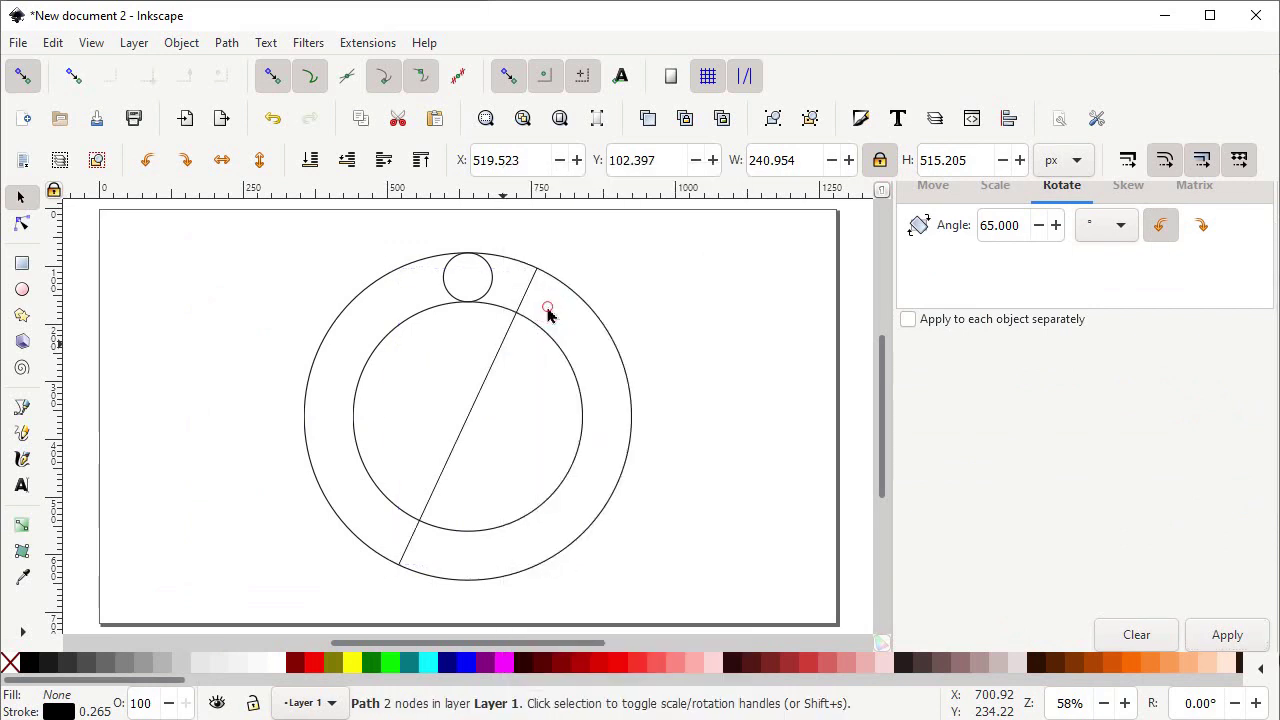
left_click(222, 160)
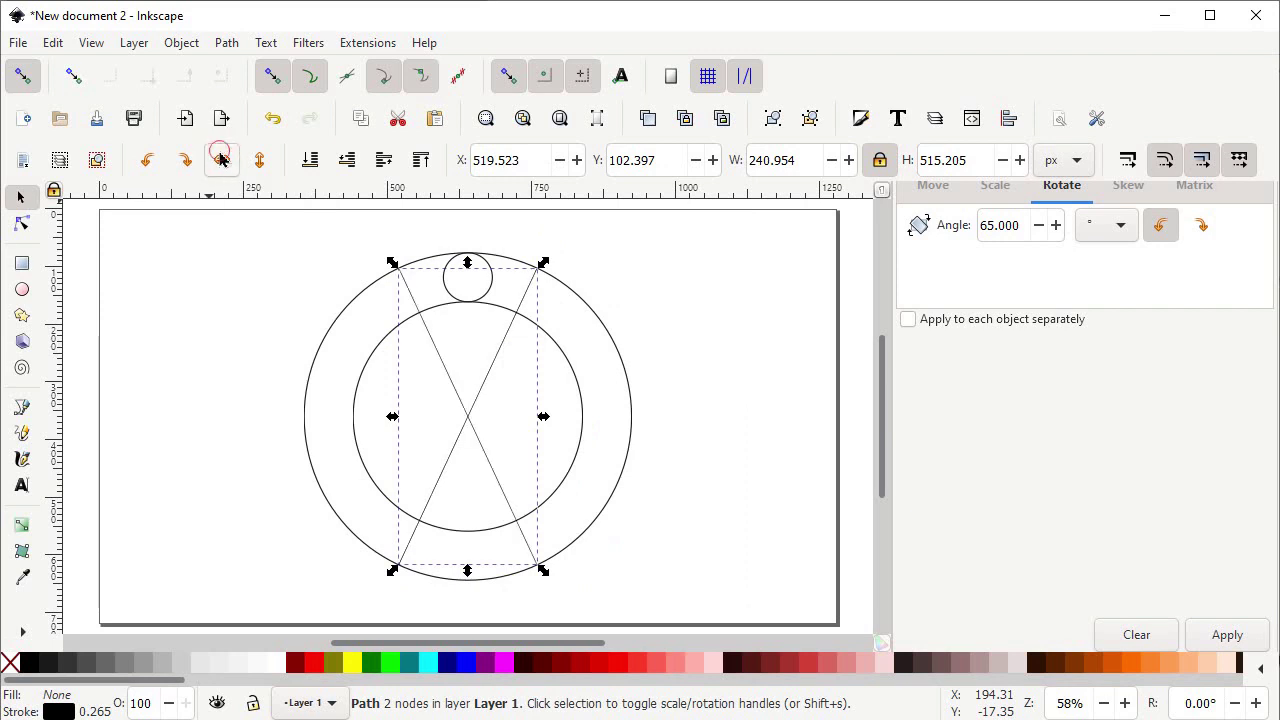
- Snap the small circle's rotation center to the crossing of the two lines and rotate the circle clockwise until it touches the right-hand line
key("z")
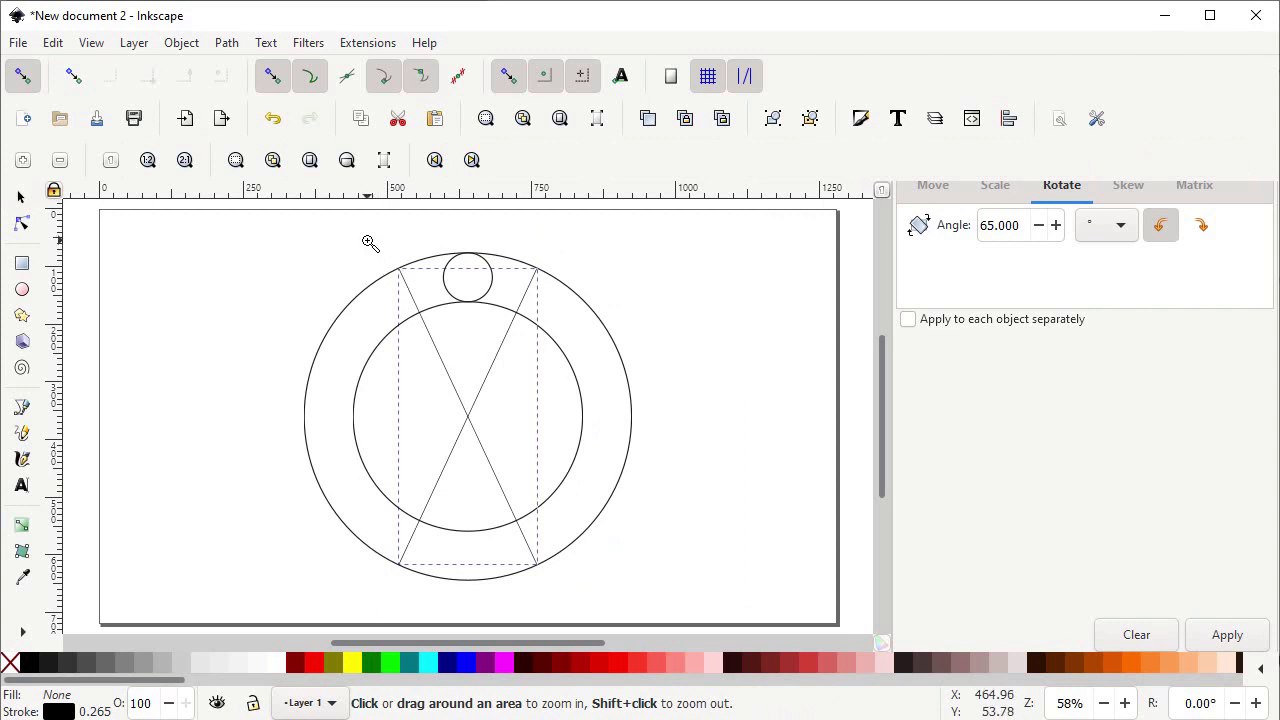
left_click_drag(366, 239, 570, 449)
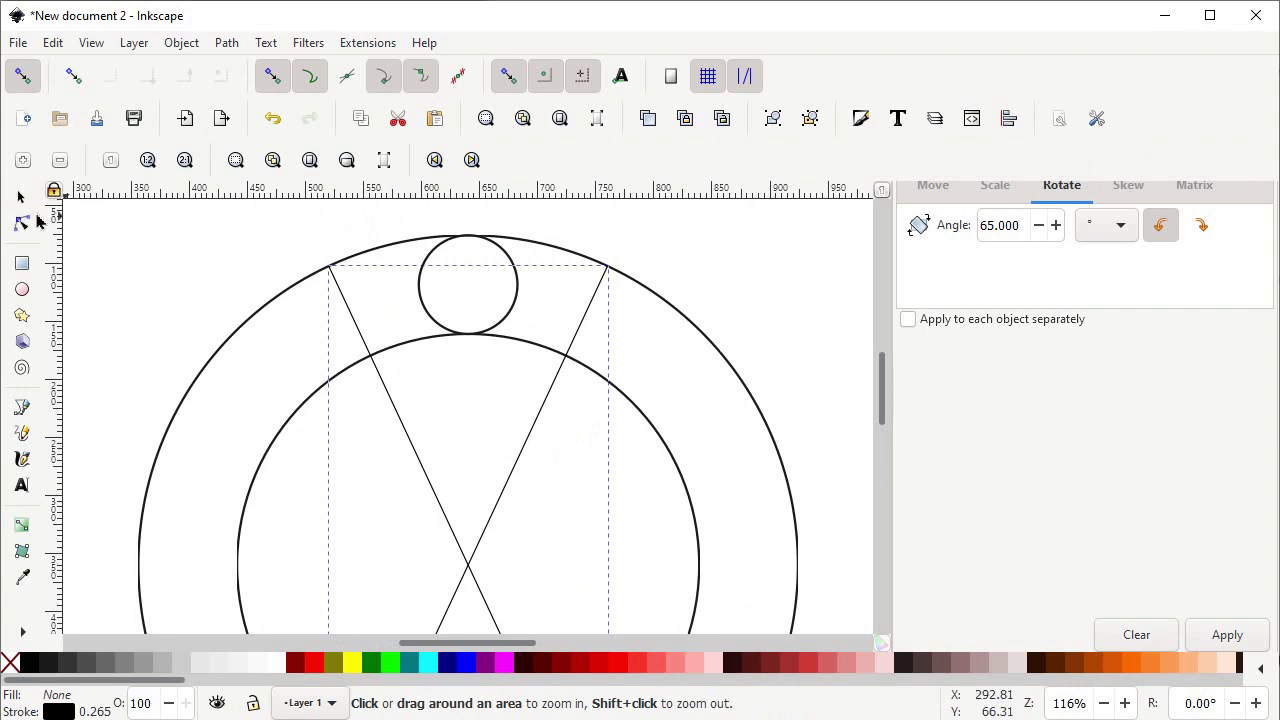
left_click(22, 199)
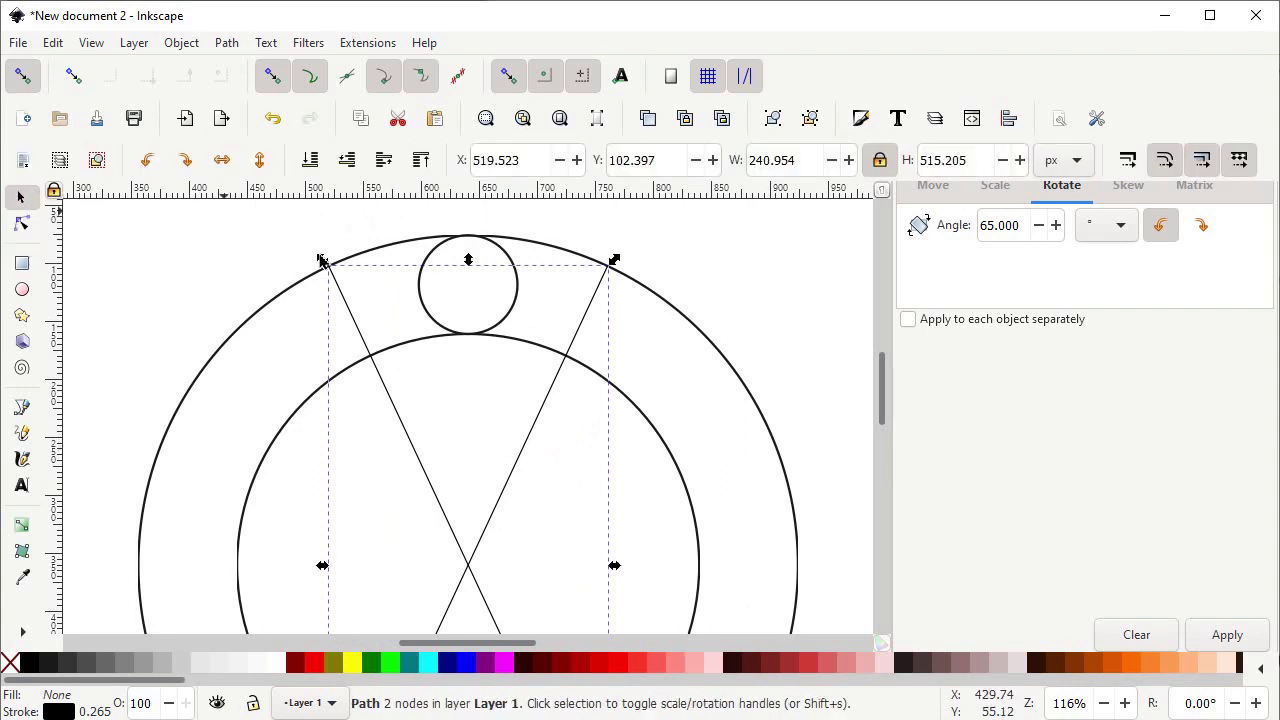
left_click(519, 302)
left_click(519, 302)
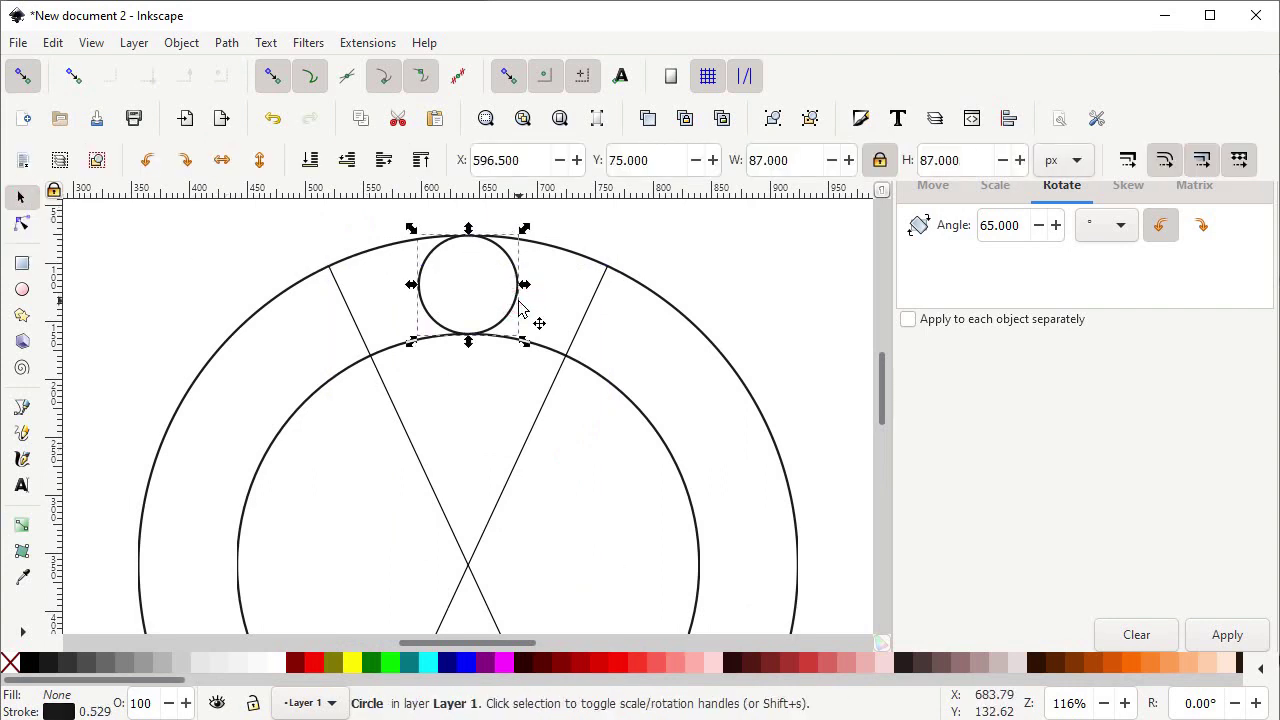
left_click(519, 302)
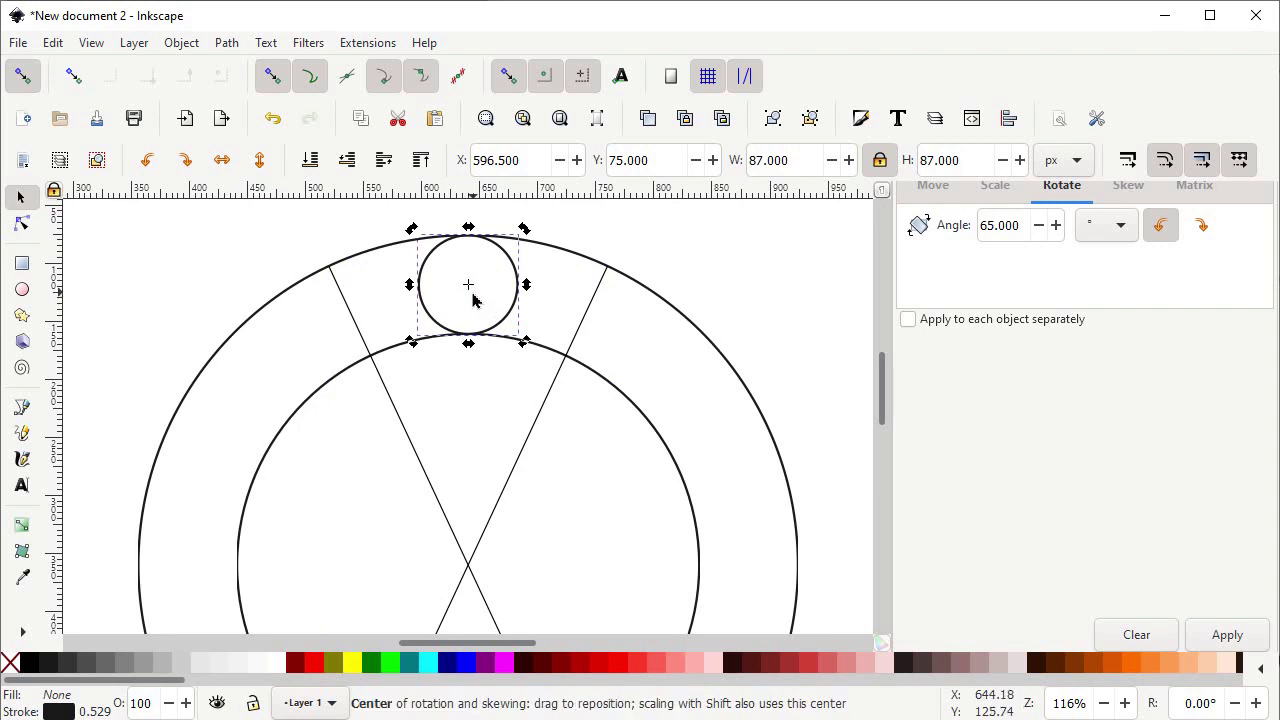
left_click_drag(466, 288, 471, 572)
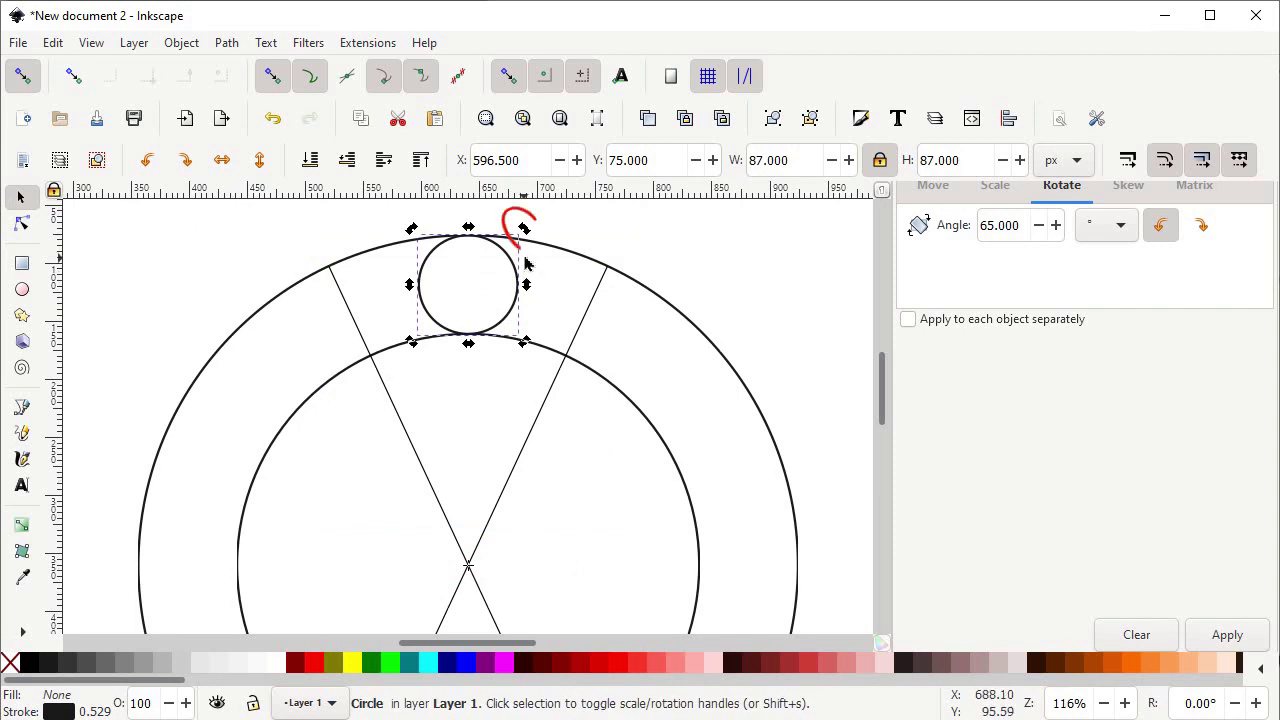
left_click_drag(524, 233, 608, 265)
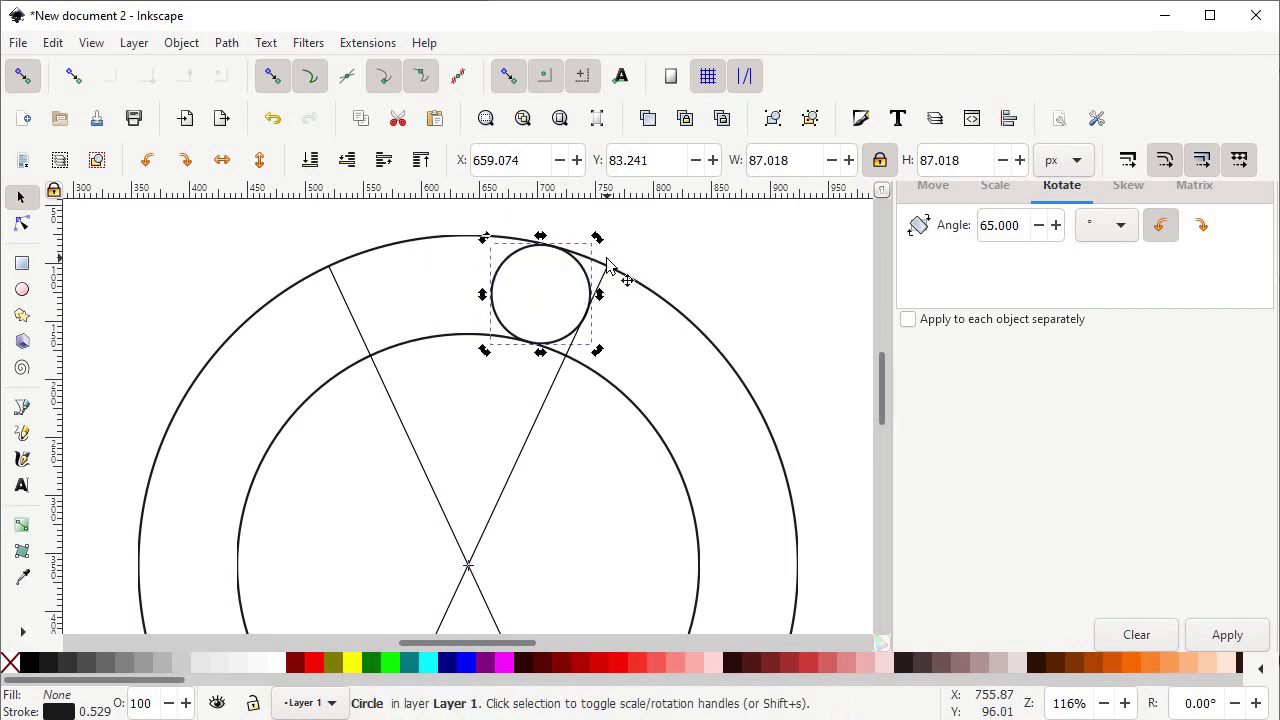
- Duplicate the small ring circle and rotate the copy counterclockwise about the shared center until it touches the left-hand guide line
right_click(500, 265)
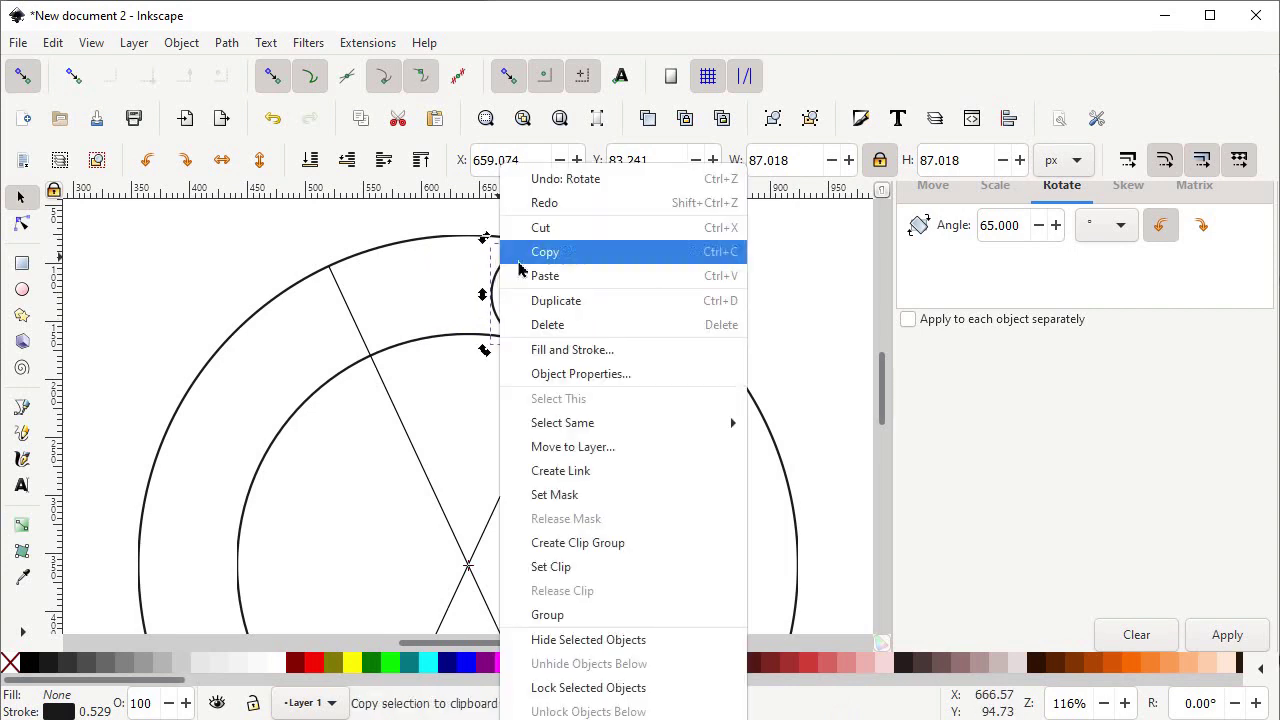
left_click(547, 300)
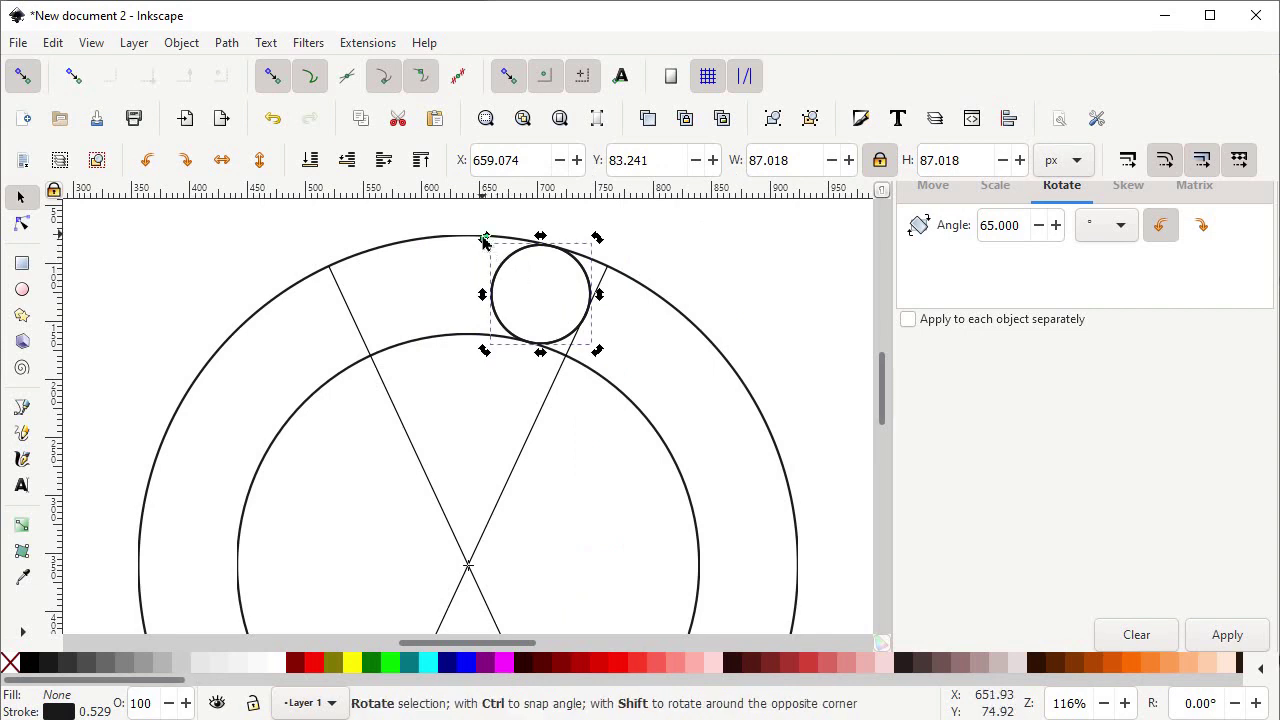
left_click_drag(484, 240, 322, 266)
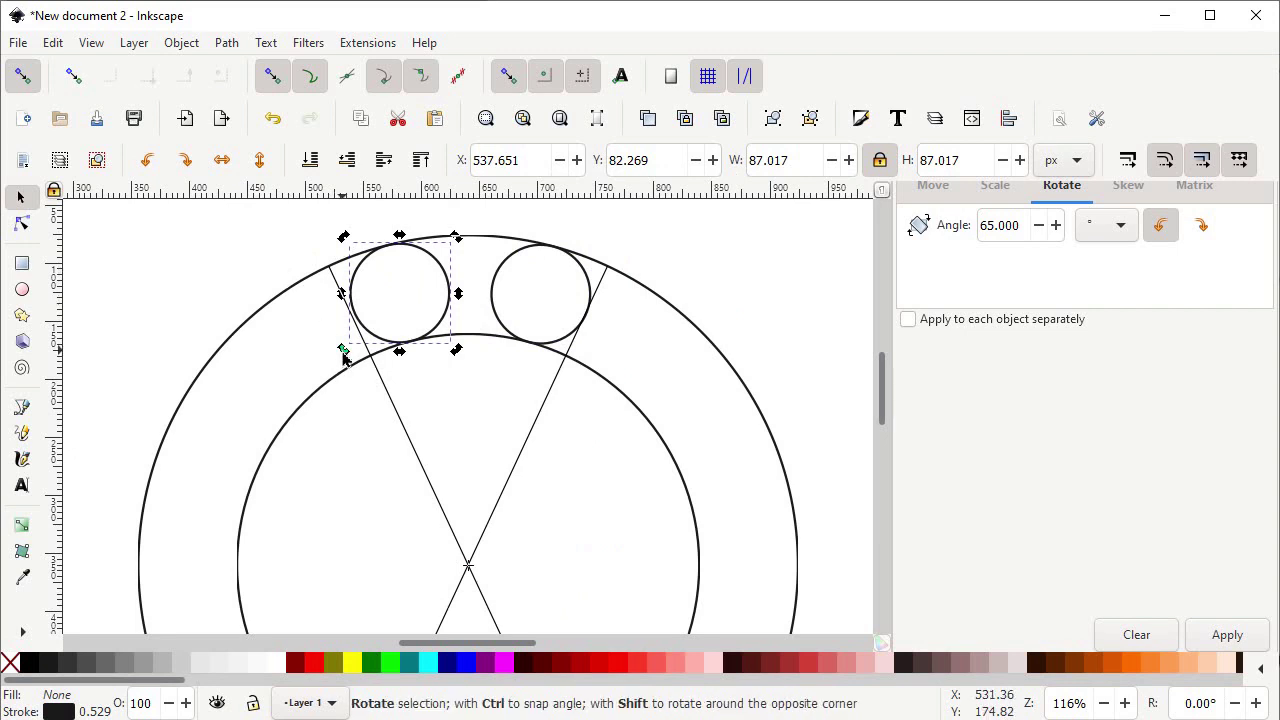
left_click_drag(343, 352, 340, 364)
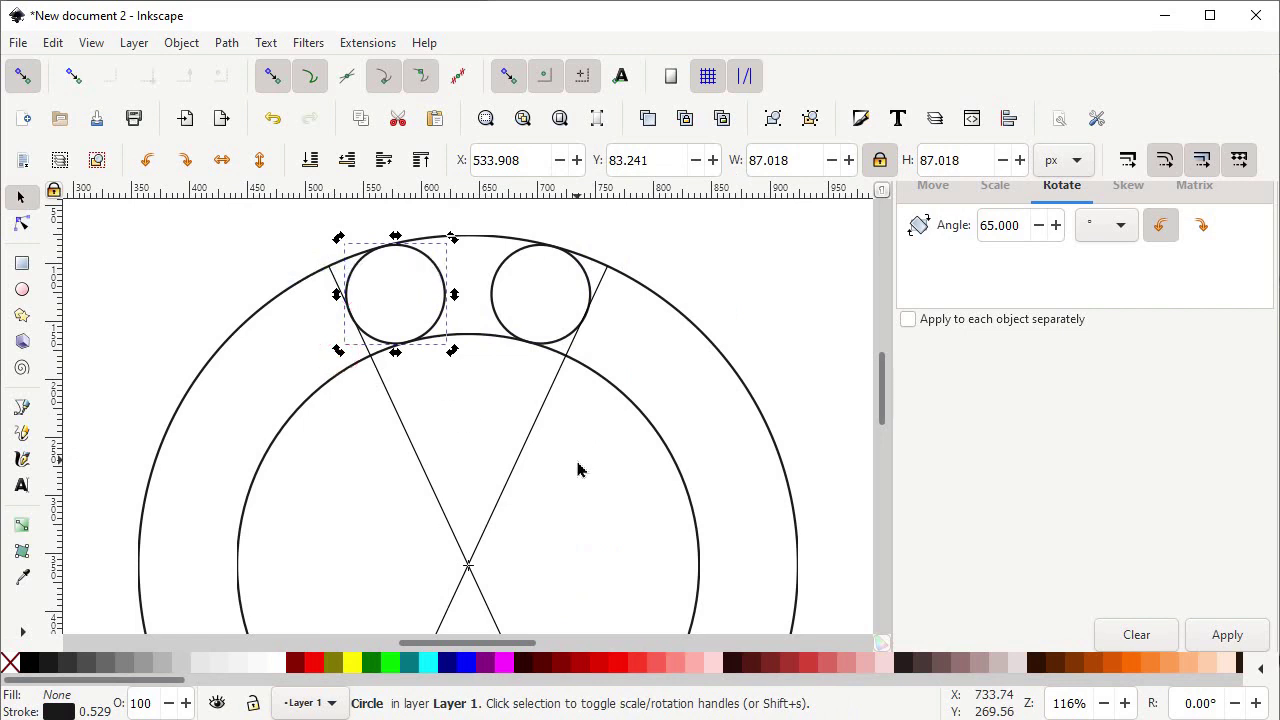
- Delete both slanted guide lines crossing the circles
left_click(543, 413)
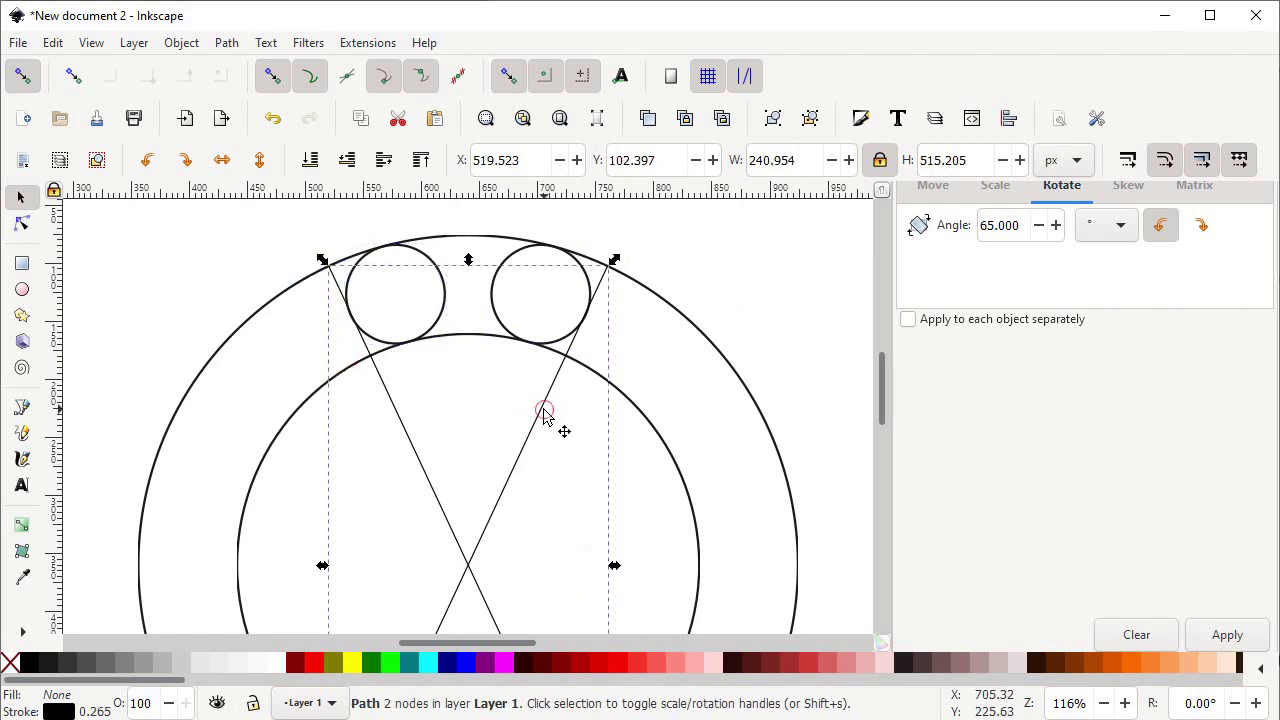
key("Delete")
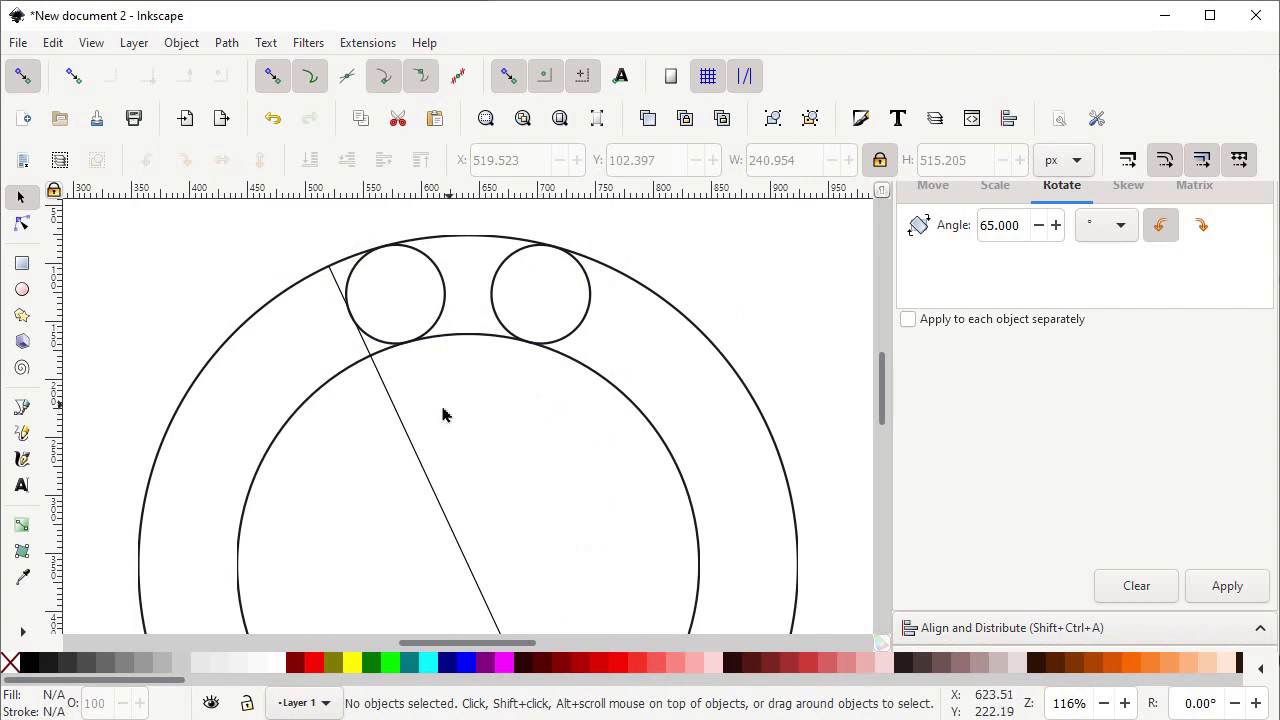
left_click(395, 410)
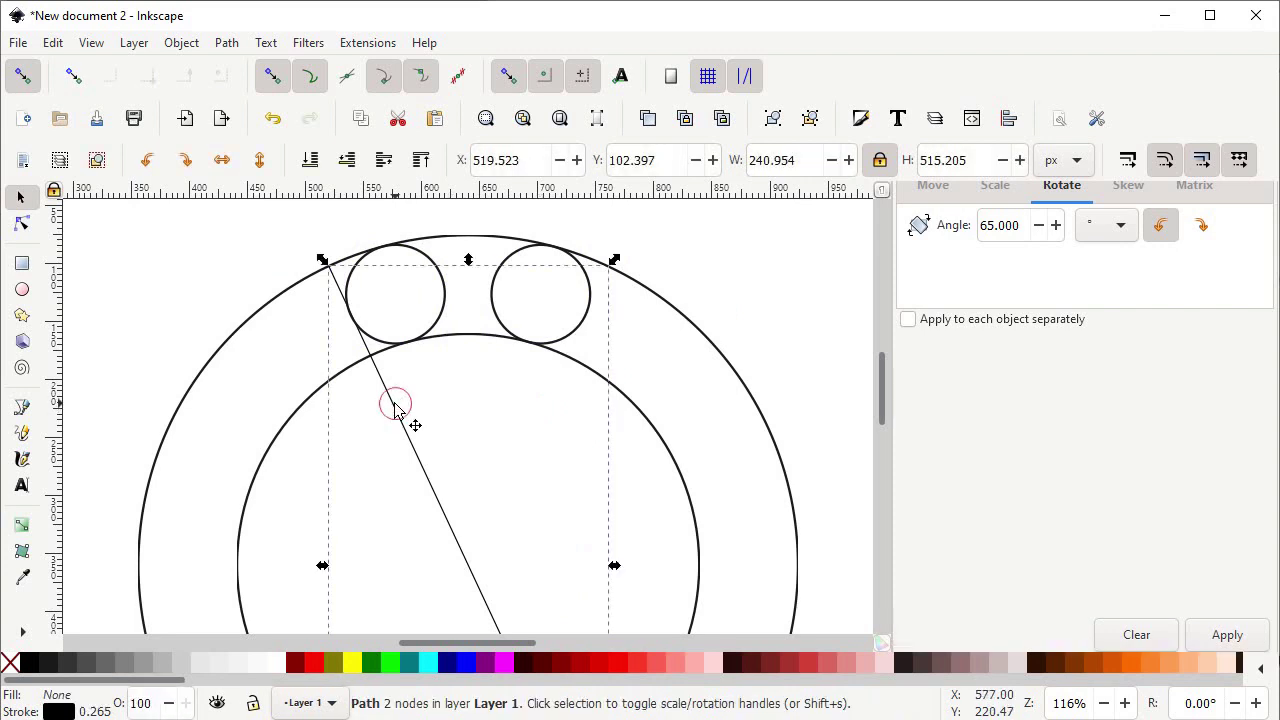
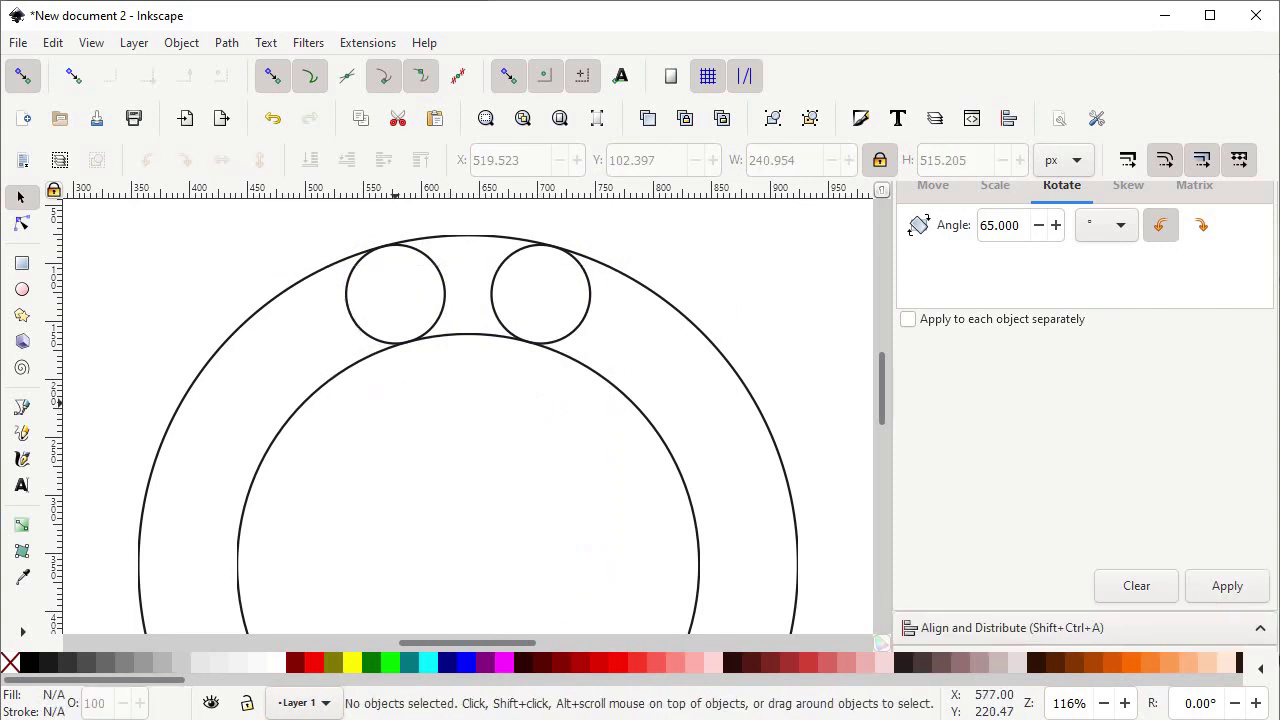
- Draw a straight vertical line about 46 px long on the center axis, just below the inner circle's top
left_click(23, 407)
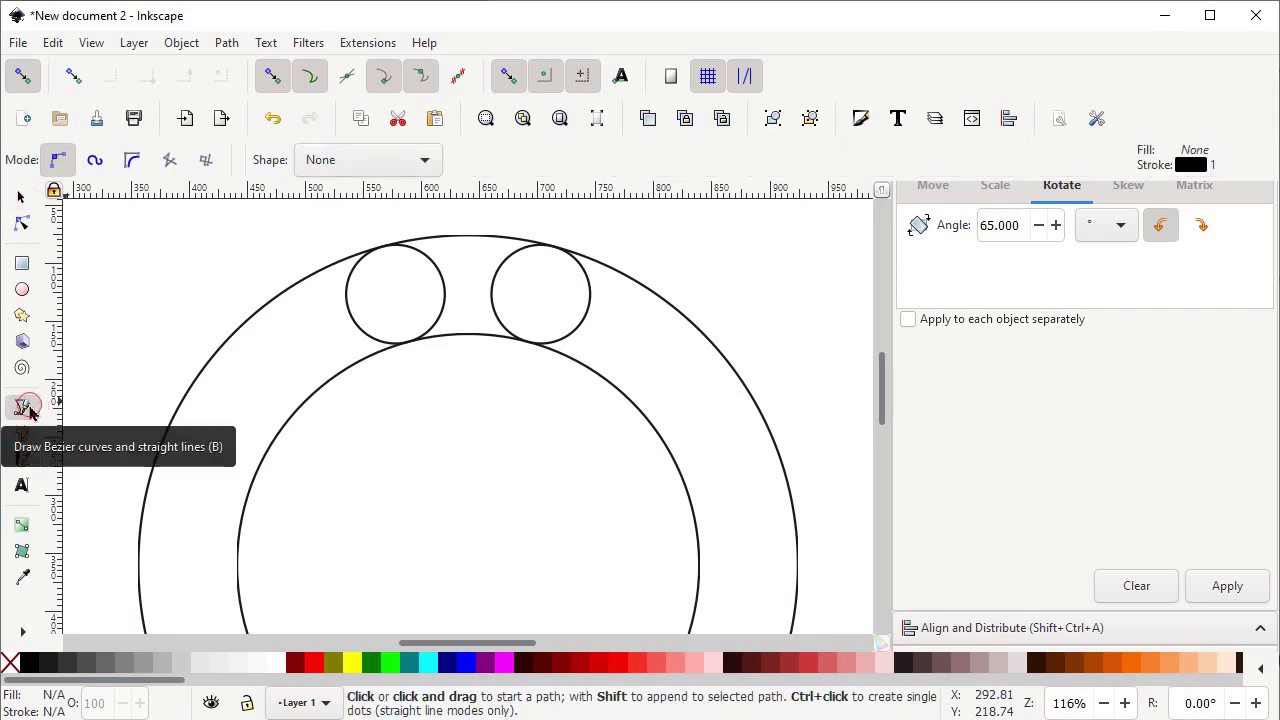
left_click(467, 363, "ctrl")
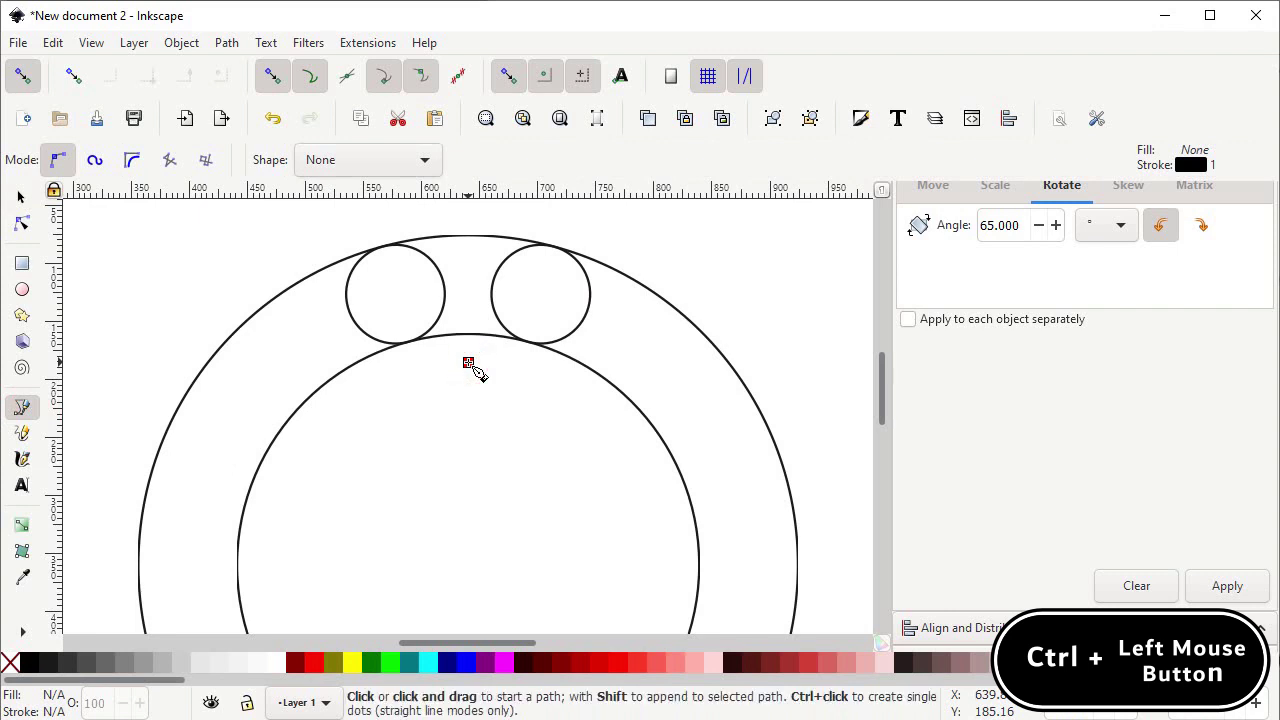
left_click(468, 363)
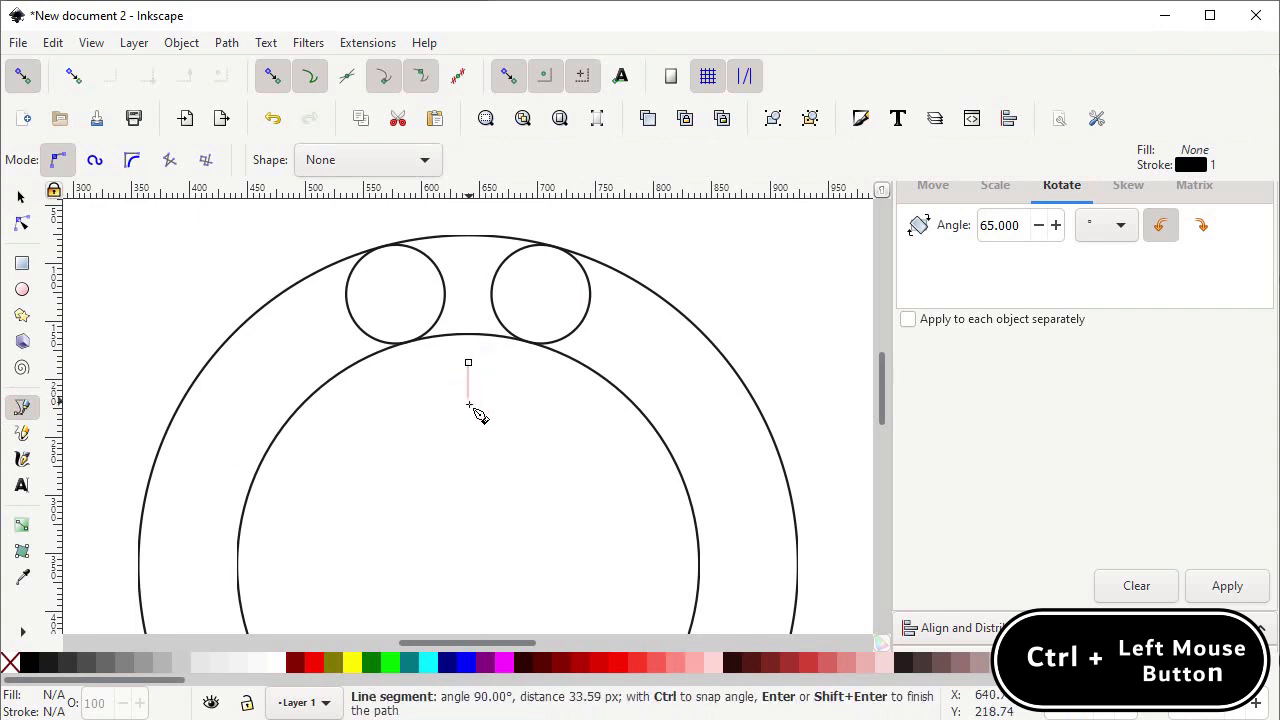
left_click(469, 416)
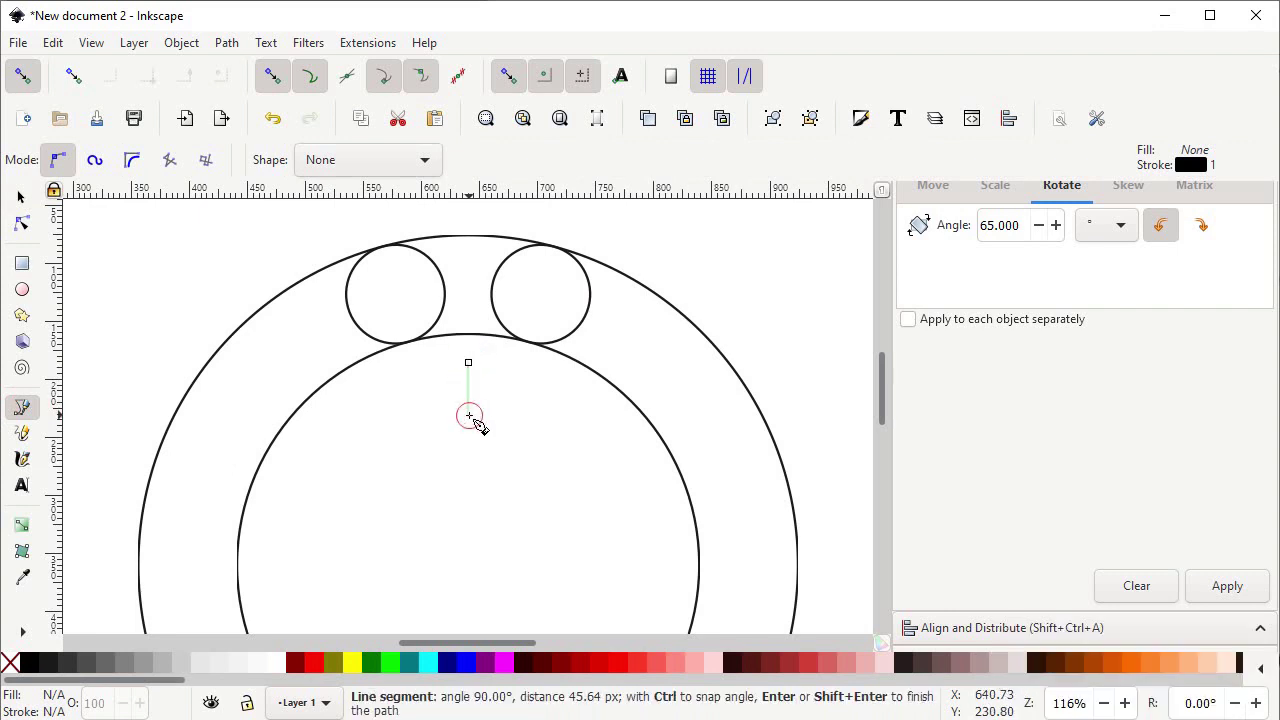
key("Return")
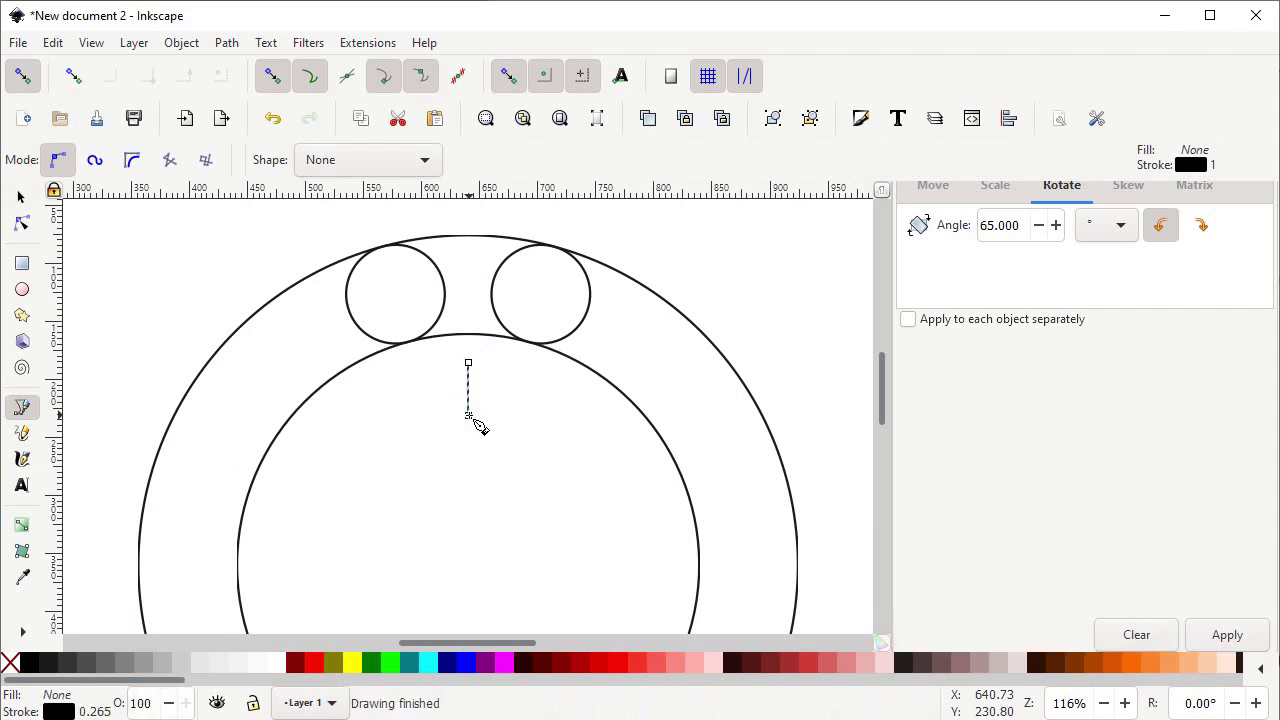
- Set the vertical line's height to 30 px and move it up so it hangs from the inner circle's top point
left_click(21, 197)
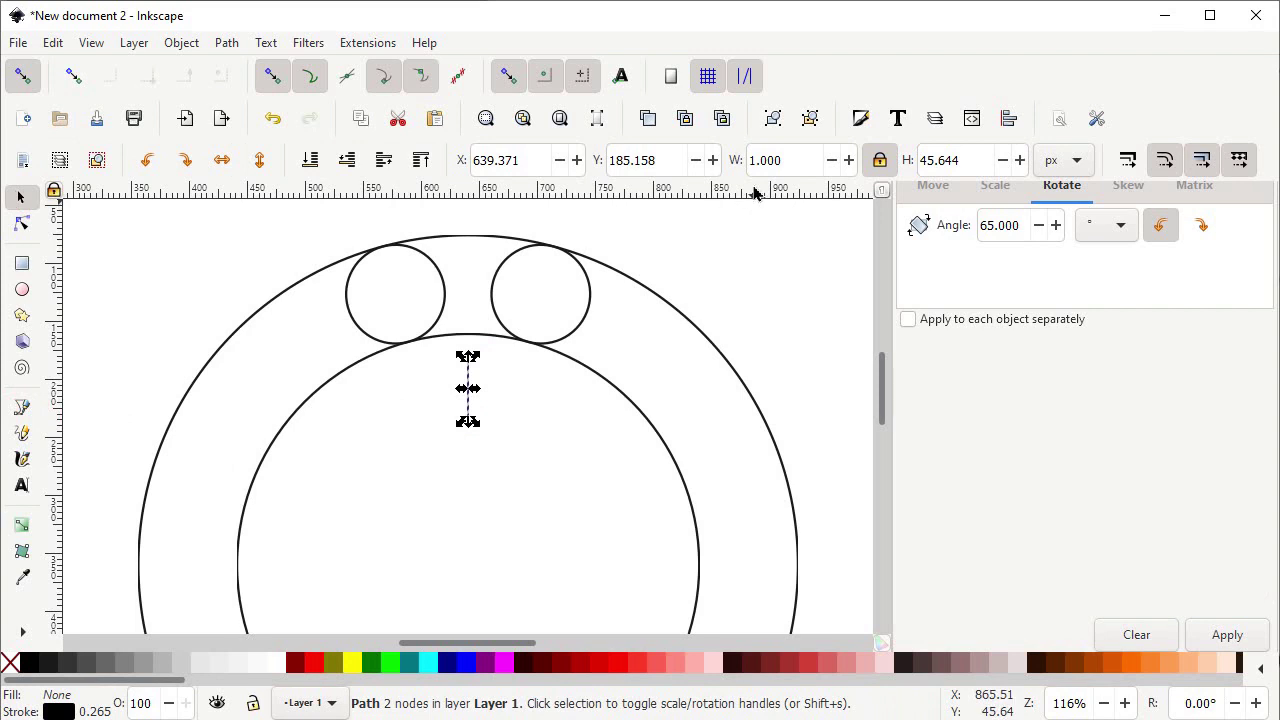
double_click(963, 165)
type("30")
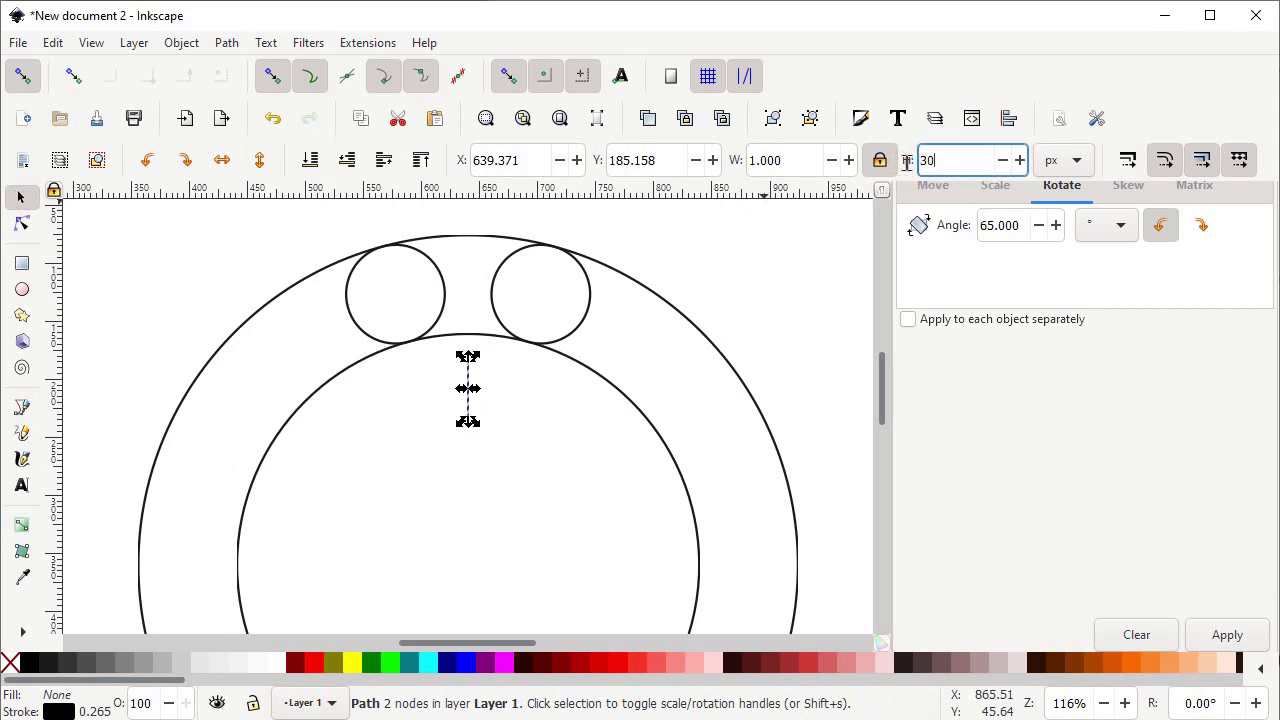
key("Return")
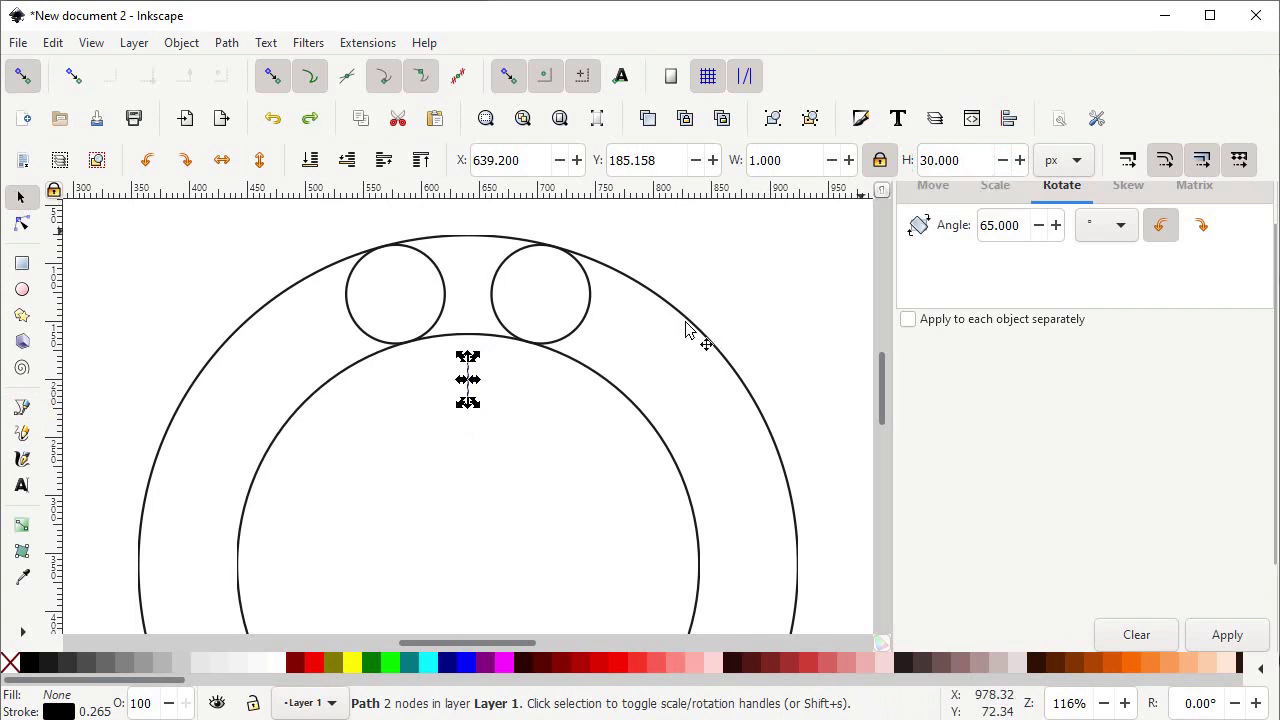
left_click(467, 367)
left_click_drag(468, 364, 468, 345)
left_click(457, 403)
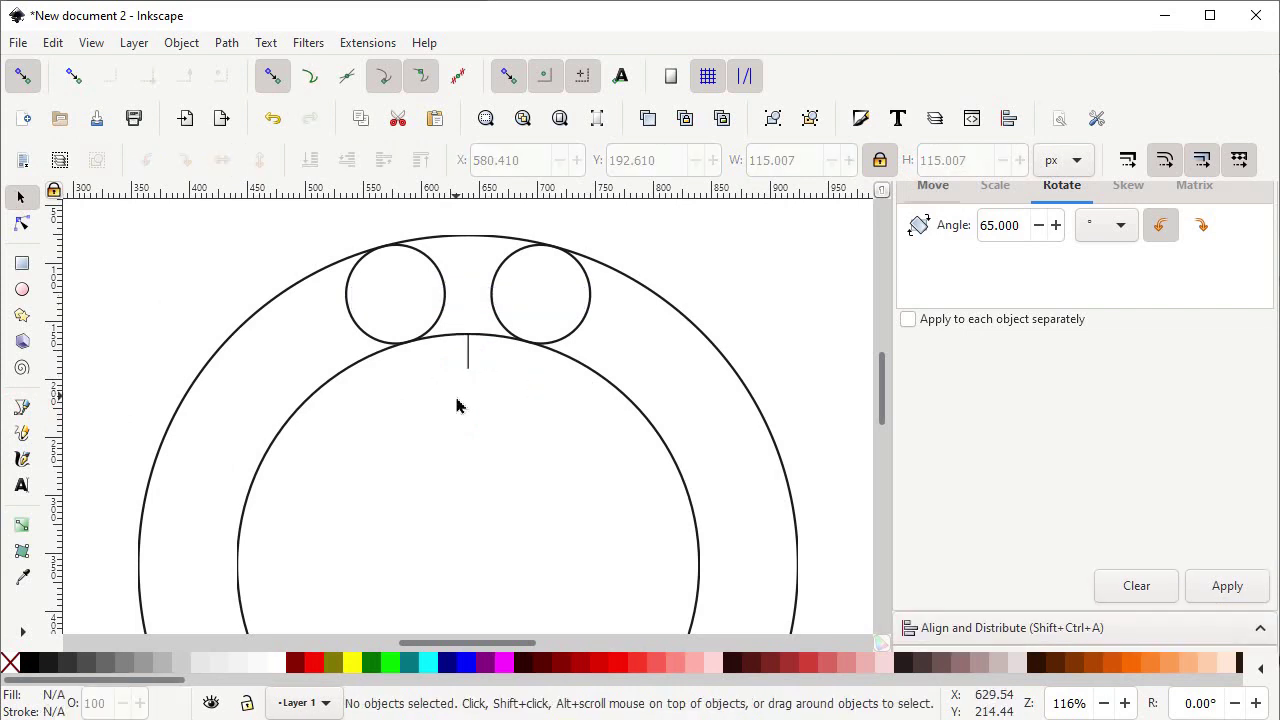
- Draw a circle about 59 px in diameter inside the inner circle, below the short vertical line
left_click(22, 289)
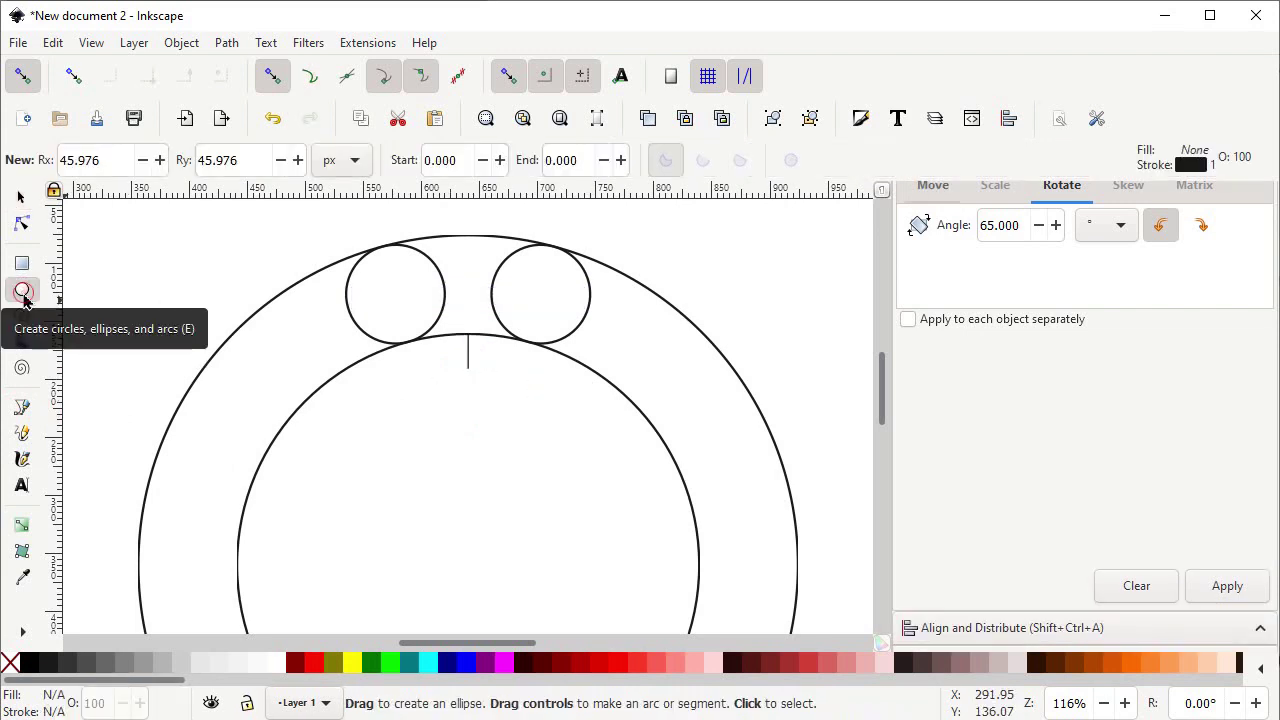
left_click(171, 347, "ctrl")
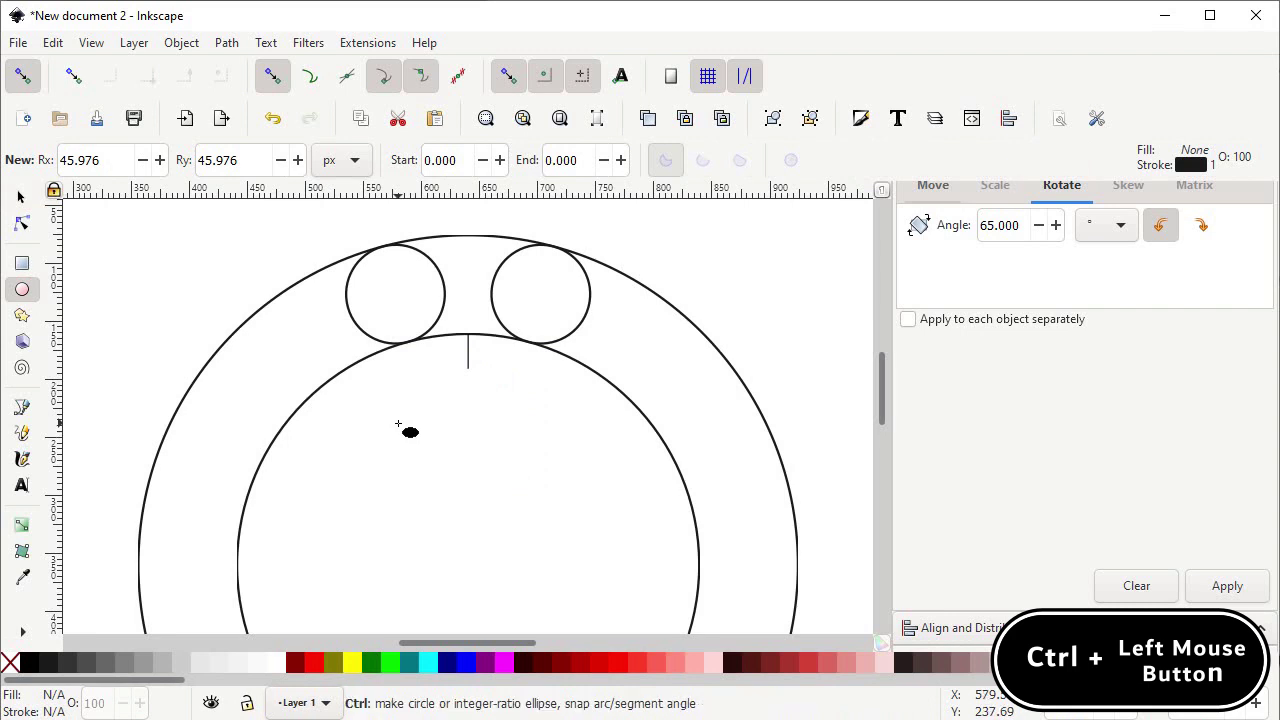
left_click_drag(398, 425, 475, 490)
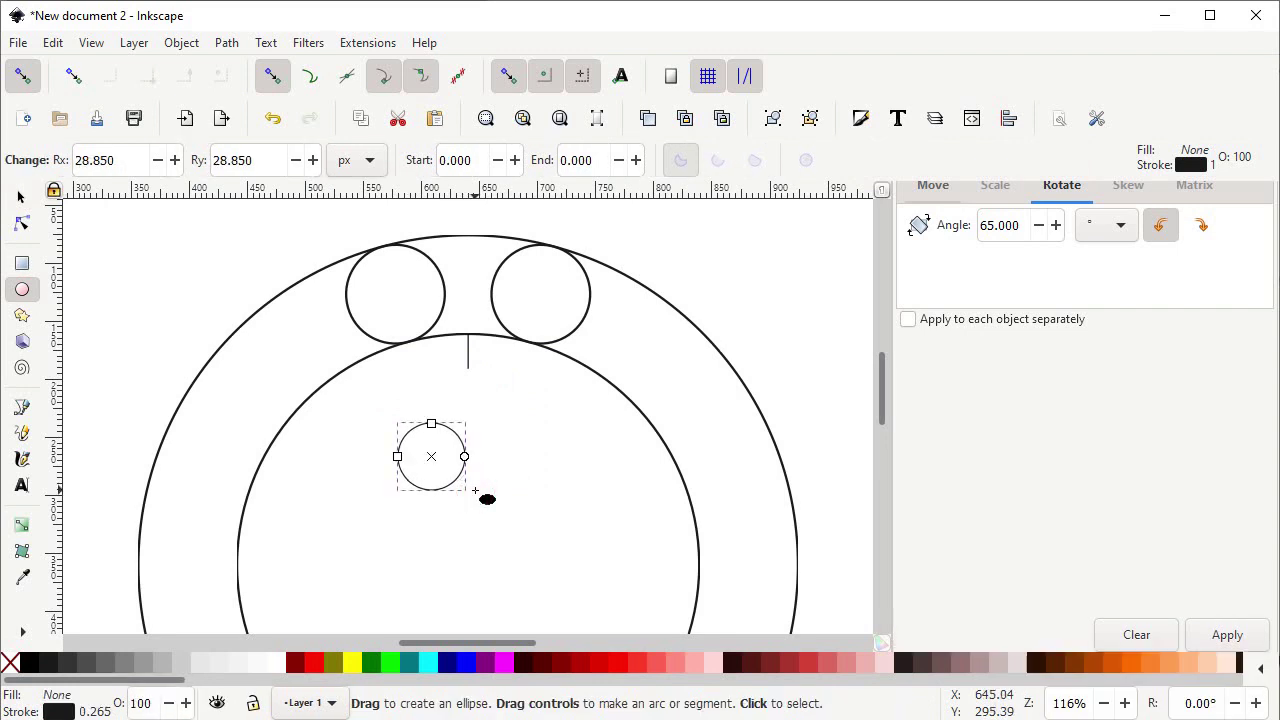
left_click(20, 199)
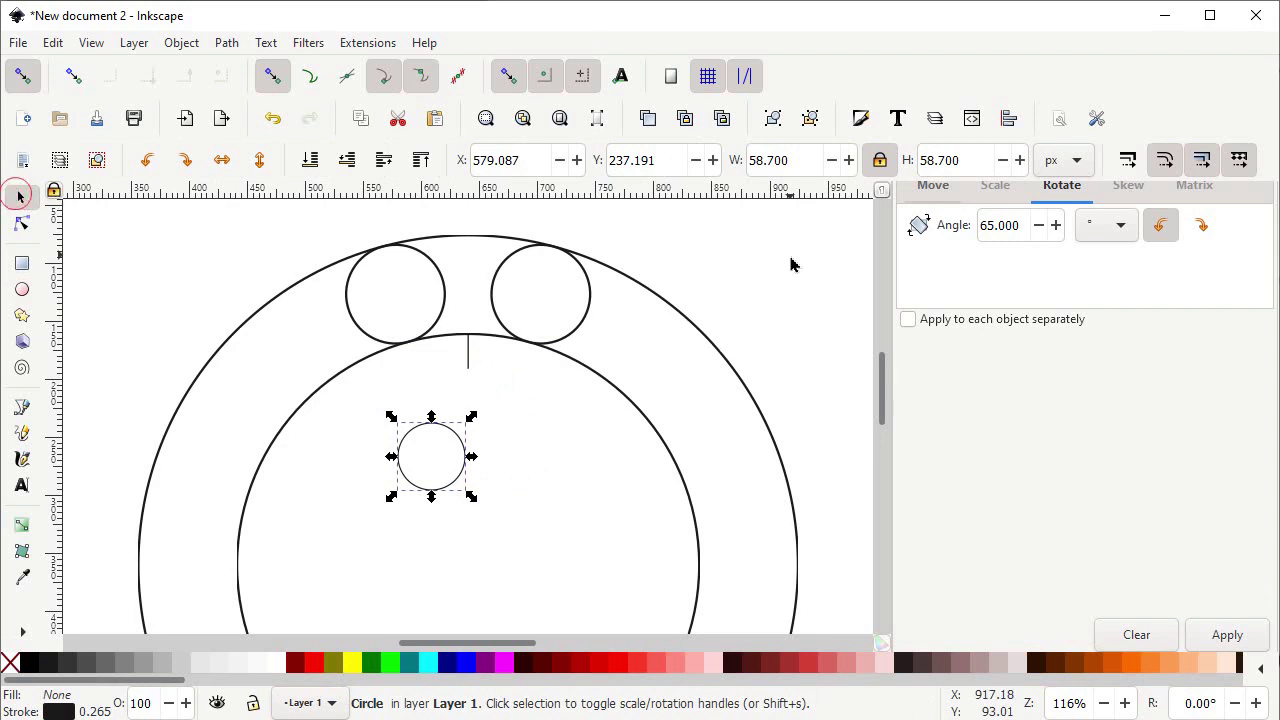
- Resize the new circle to 115 px and snap its top to the lower end of the short vertical line
double_click(965, 168)
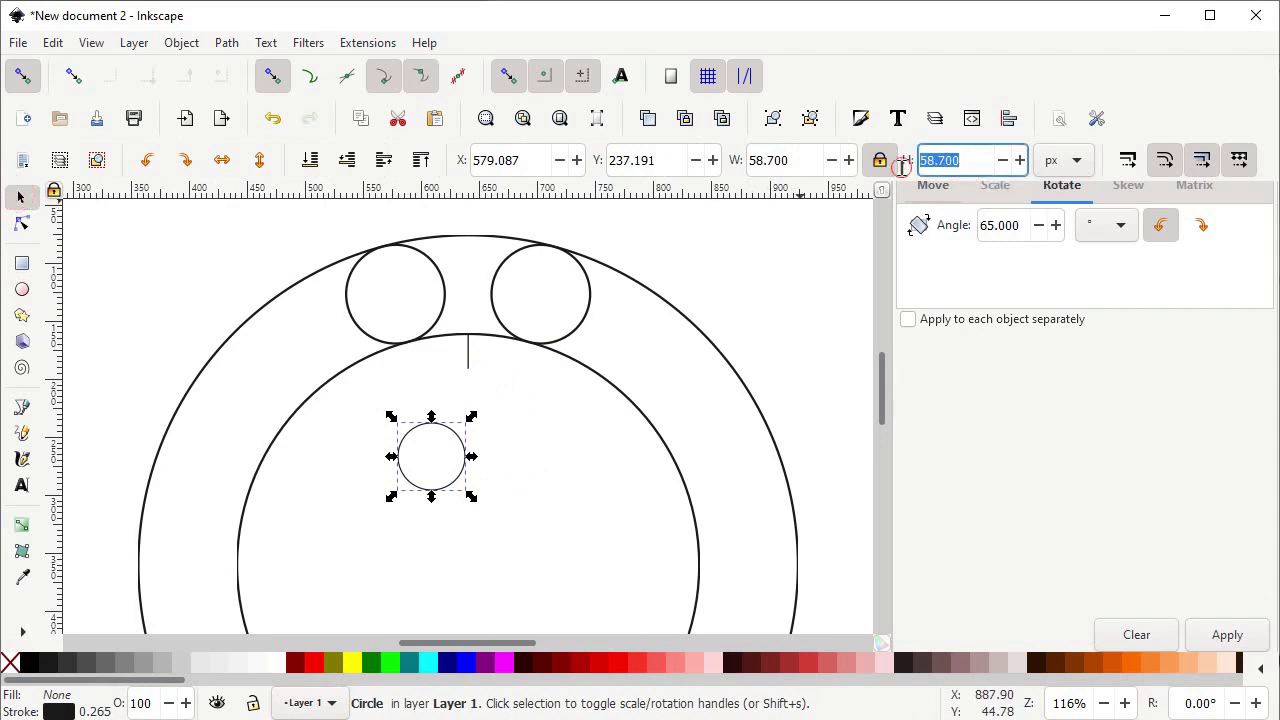
type("115")
key("Return")
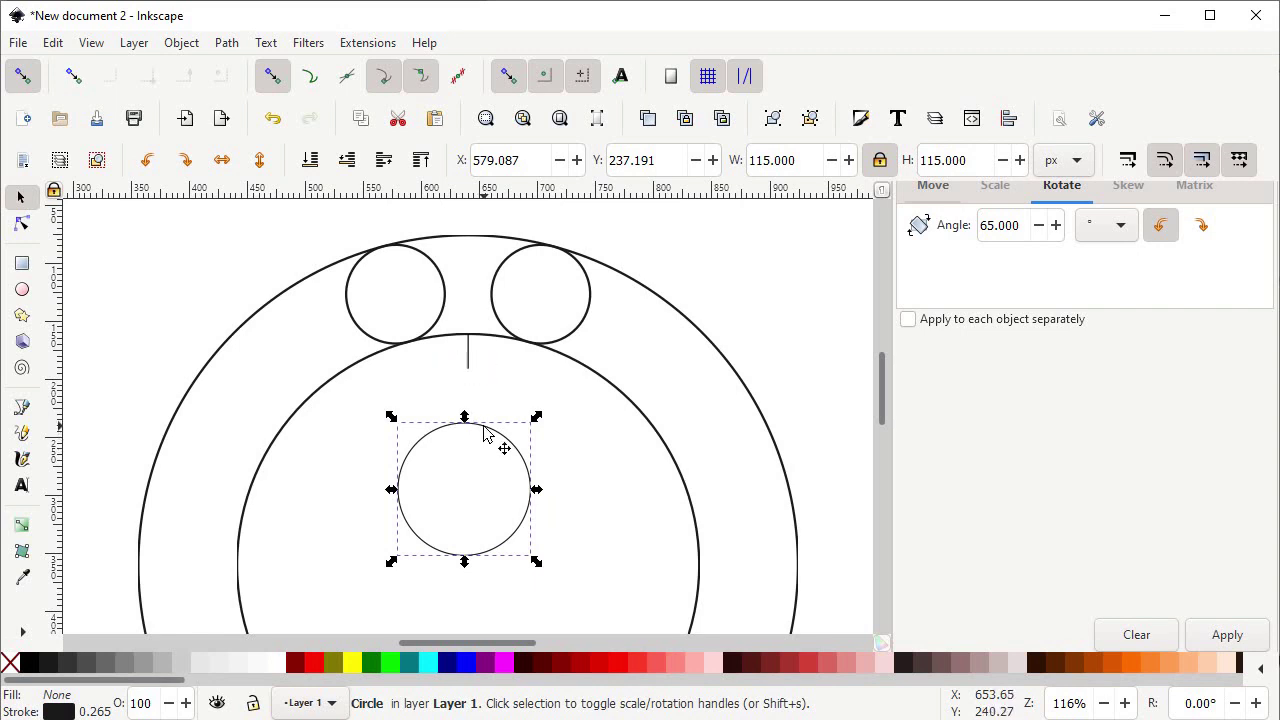
left_click_drag(486, 427, 485, 378)
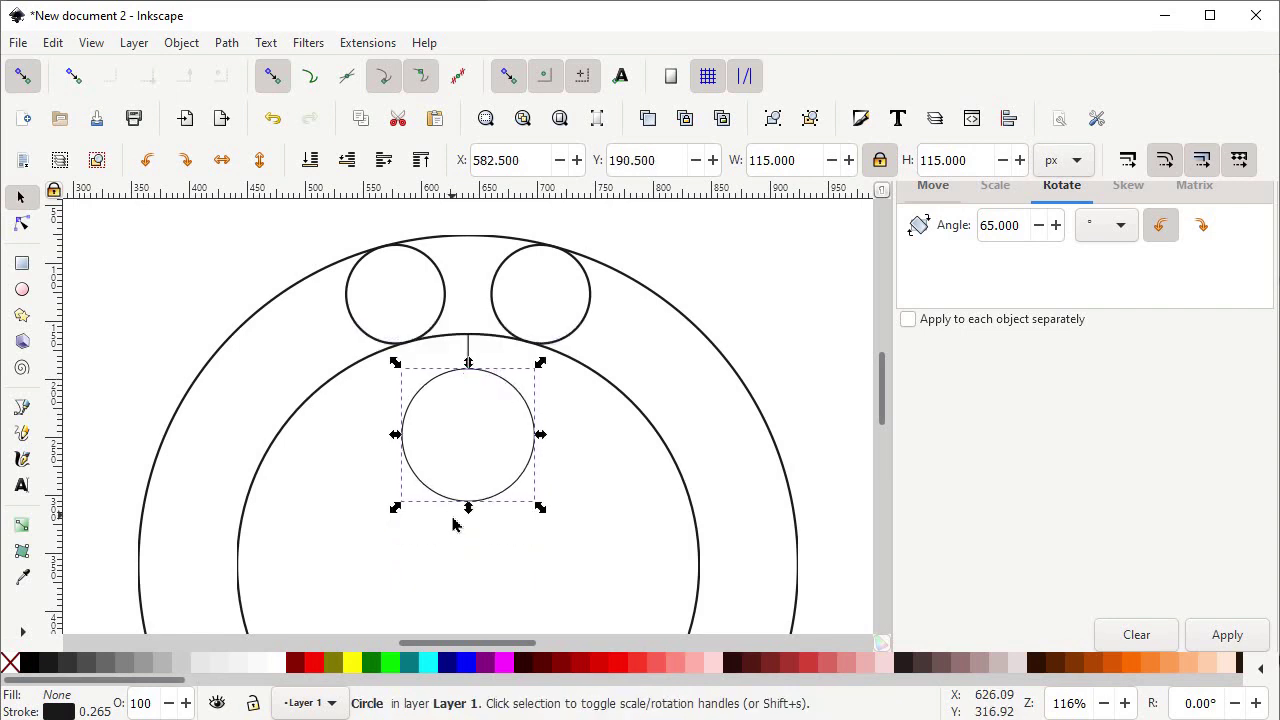
- Draw a straight horizontal line across the 115 px circle between its left and right quadrant points
left_click(20, 409)
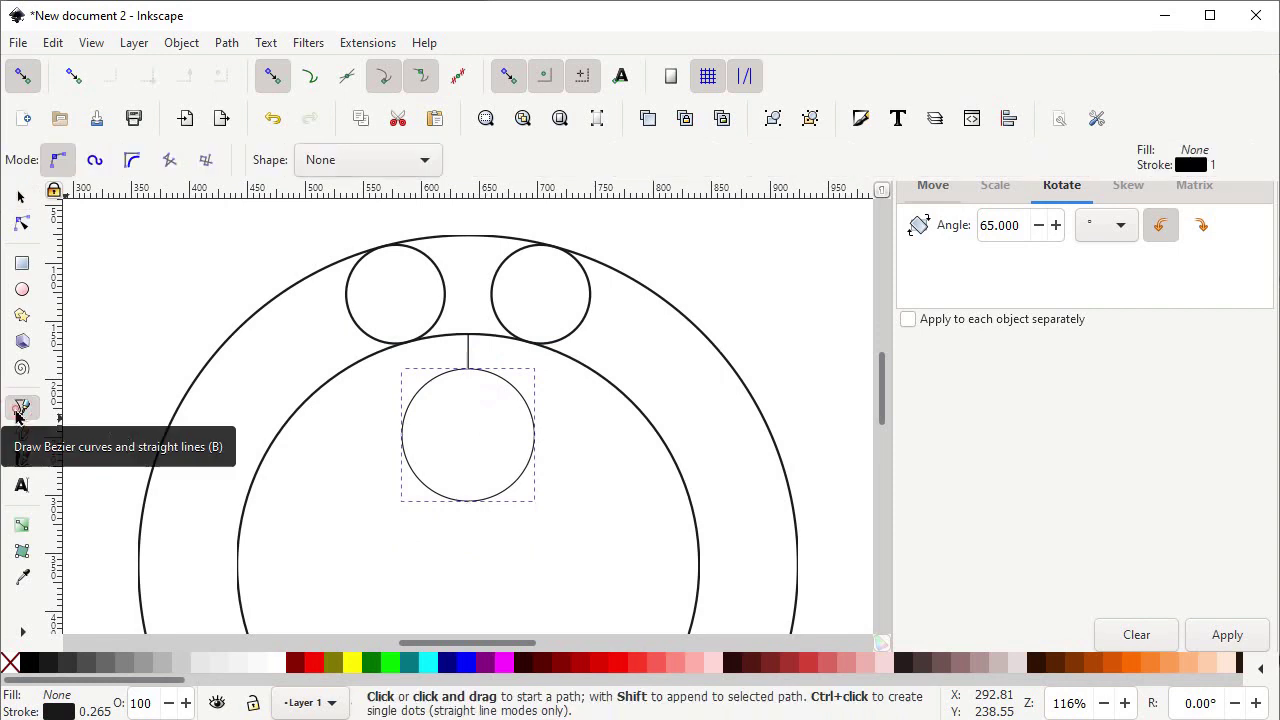
left_click(405, 440)
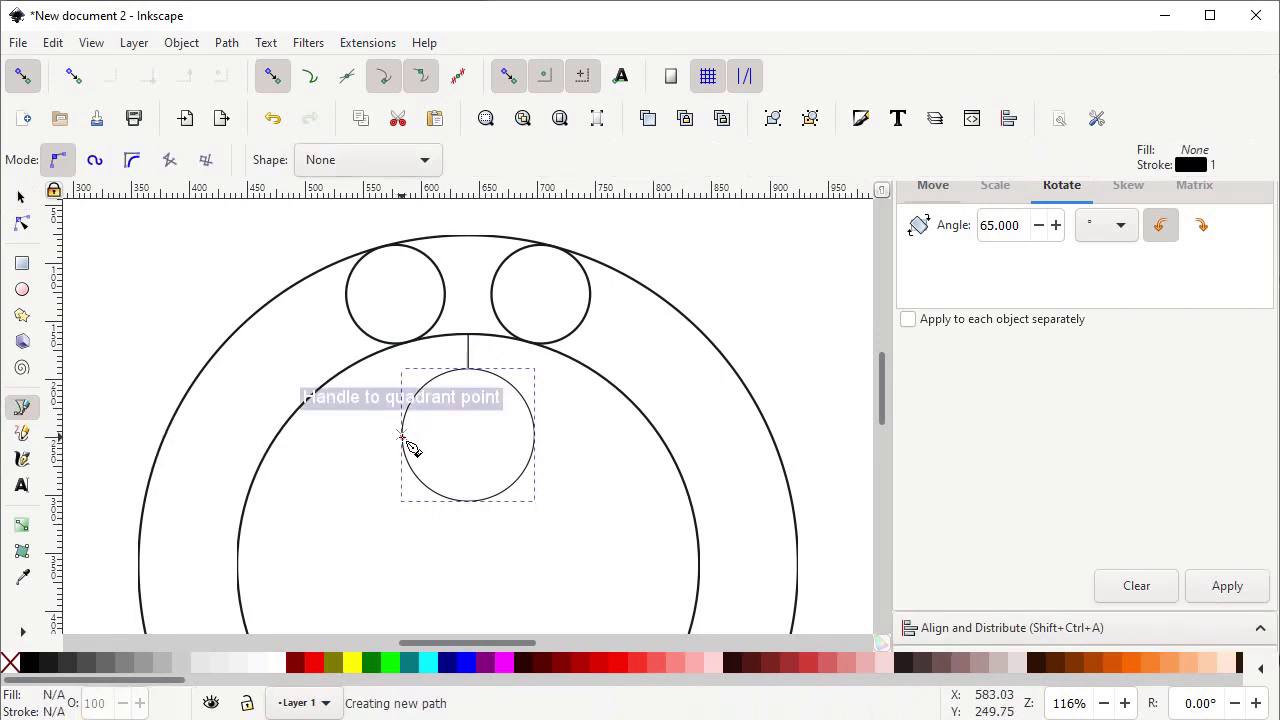
left_click(534, 437)
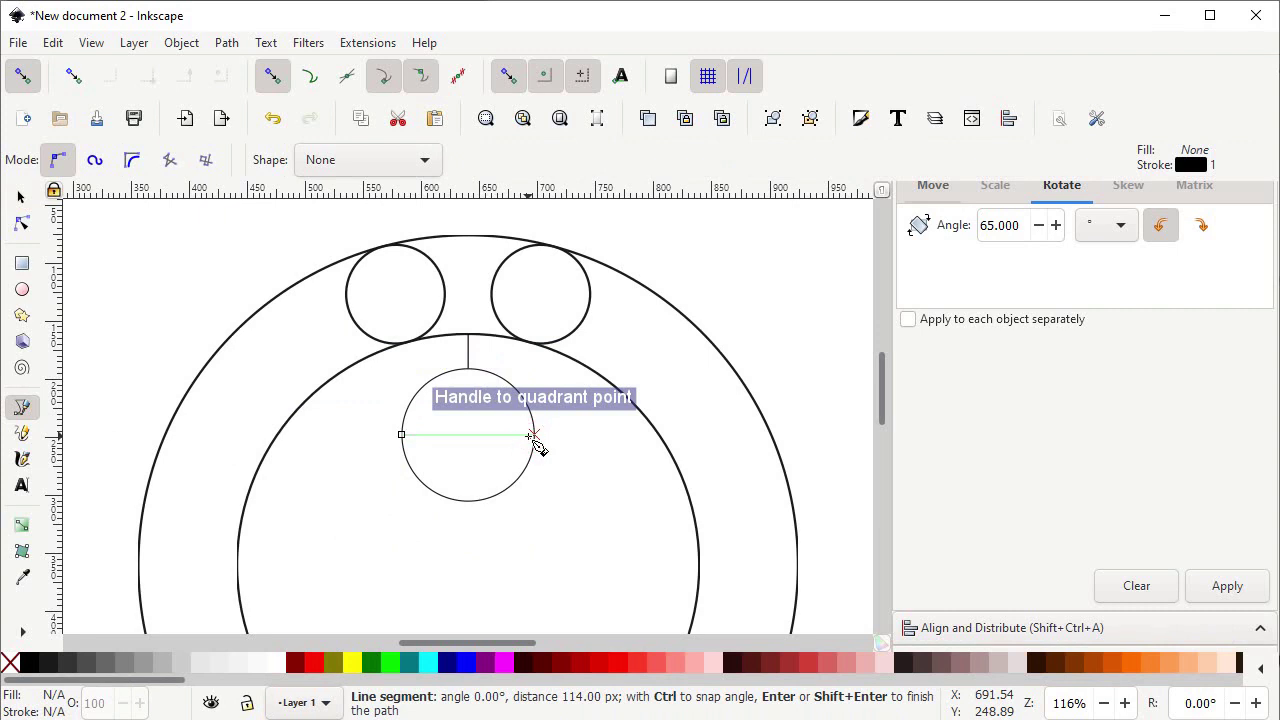
double_click(530, 437)
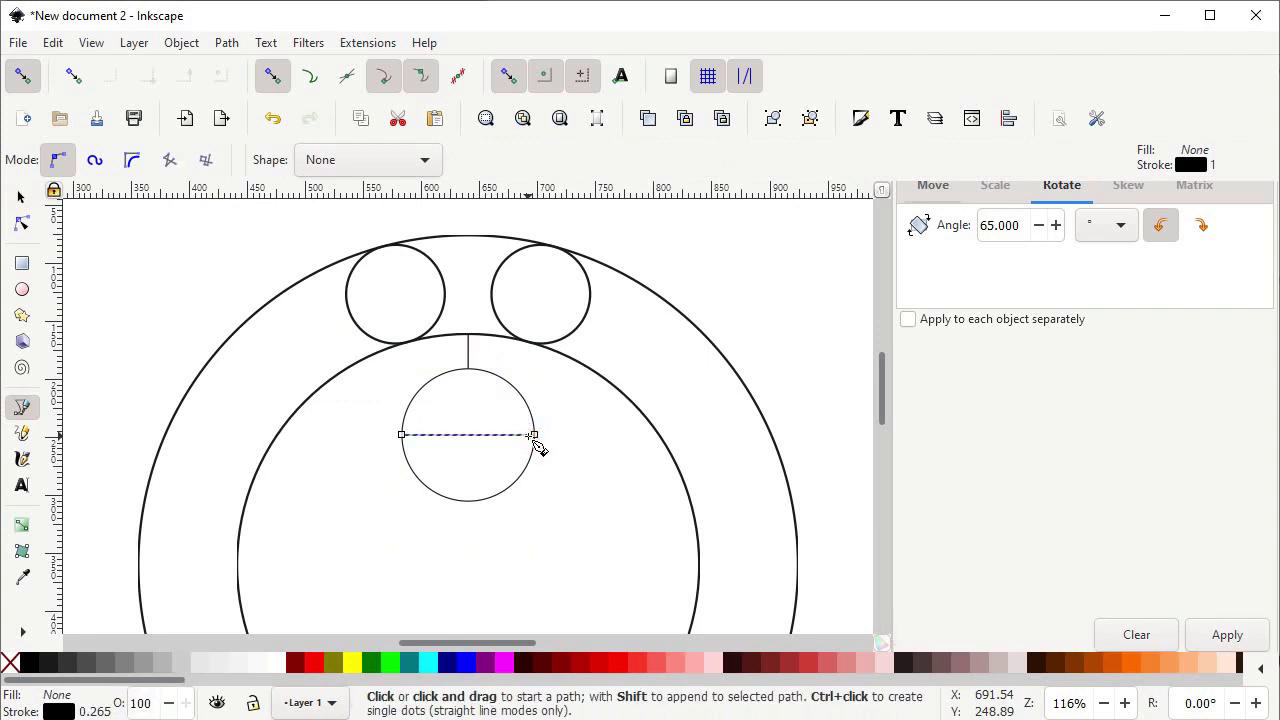
- Rotate the horizontal line 45° counterclockwise with the Transform settings
left_click(21, 198)
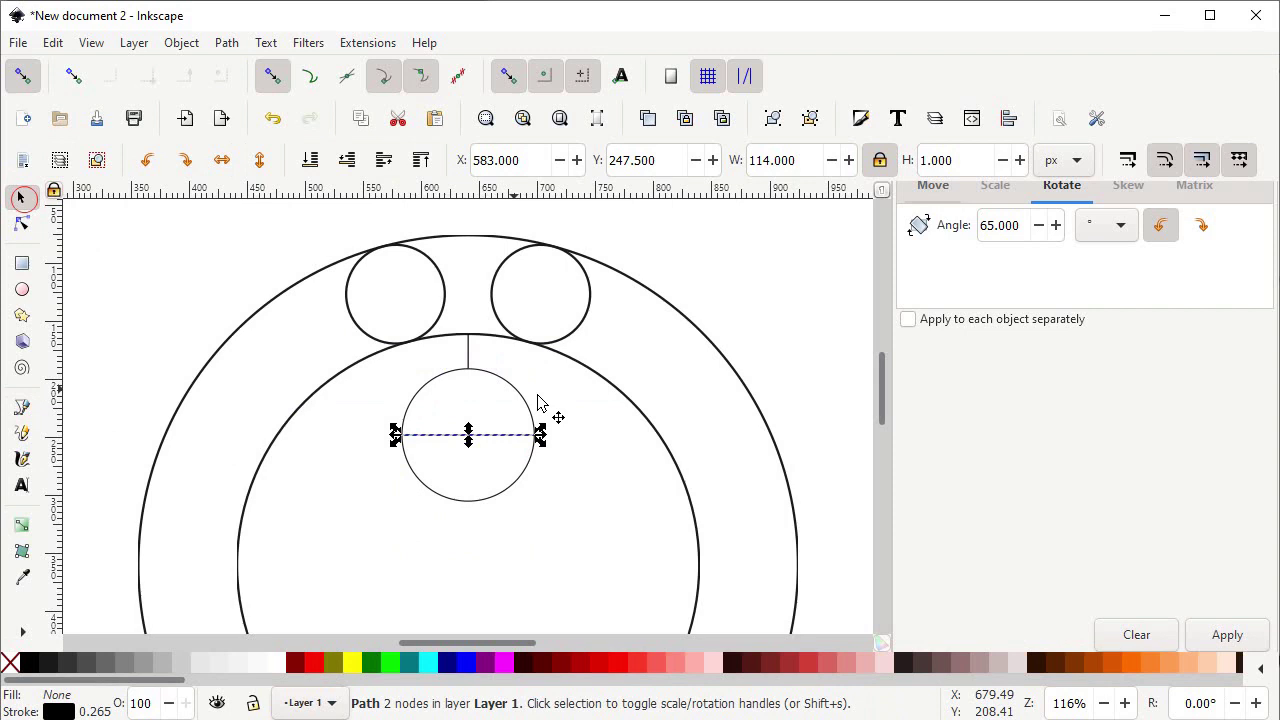
scroll(1103, 431, "up", 2)
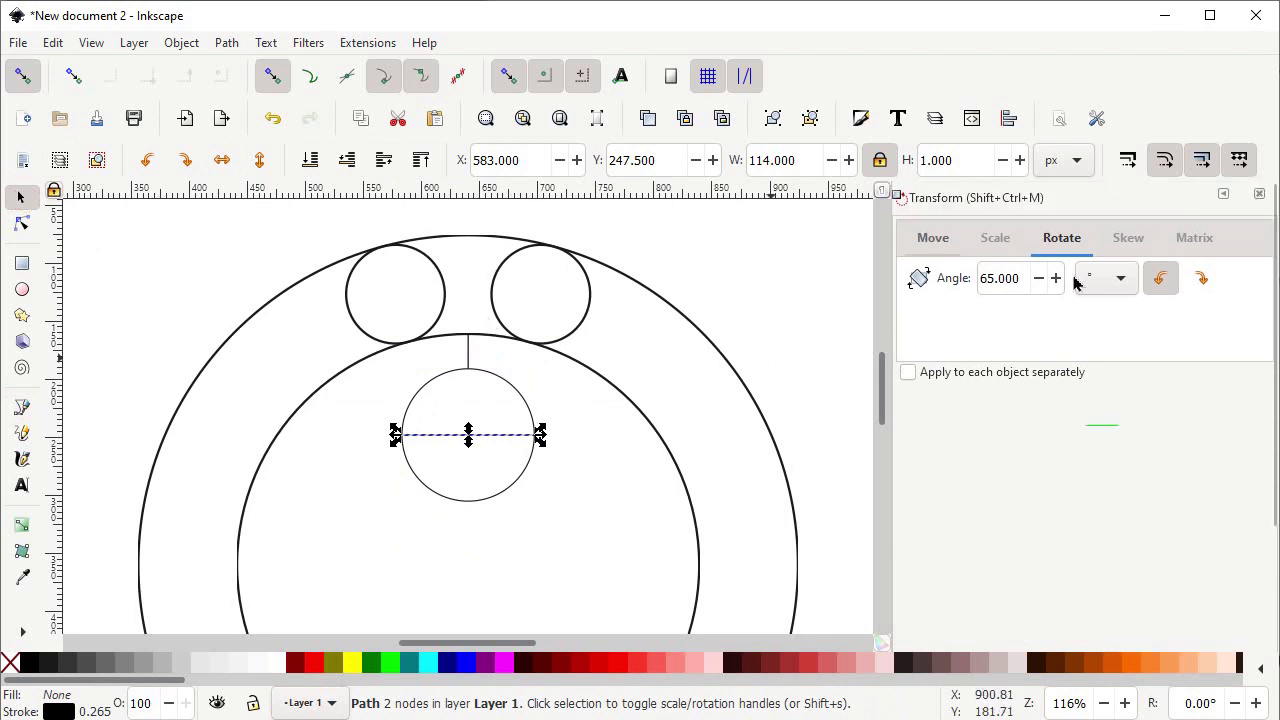
left_click_drag(1023, 285, 946, 283)
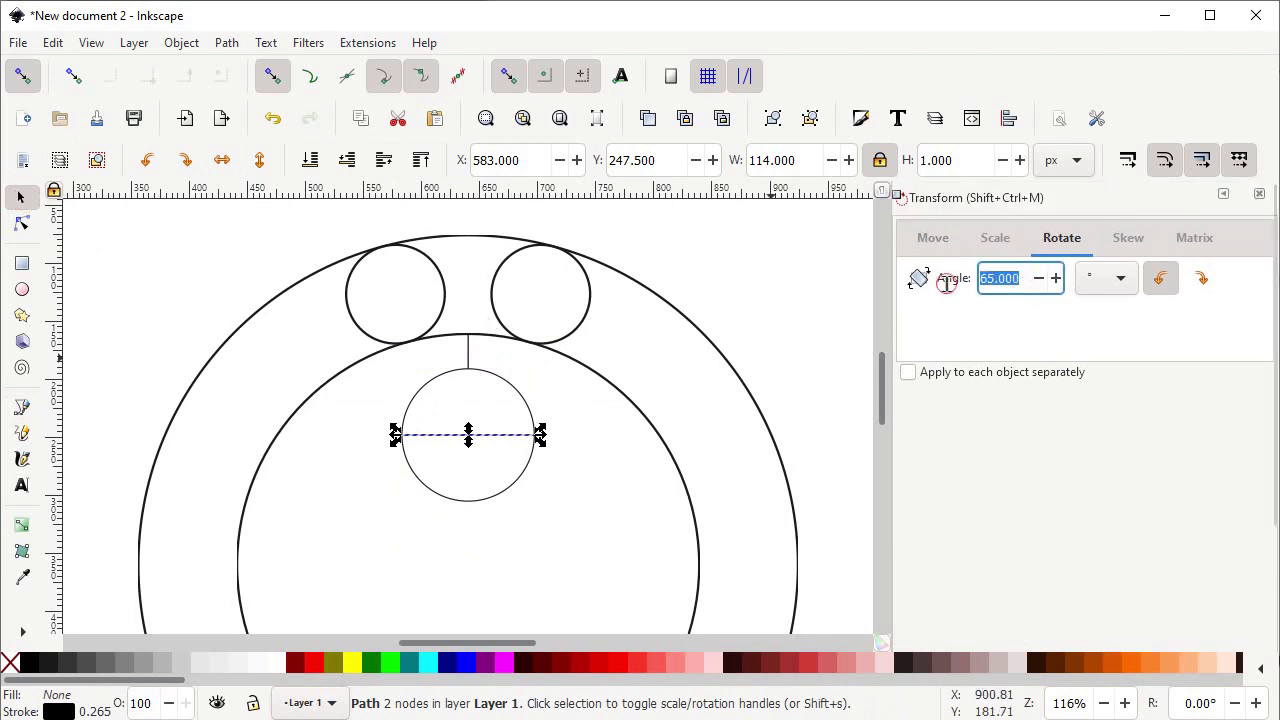
type("45")
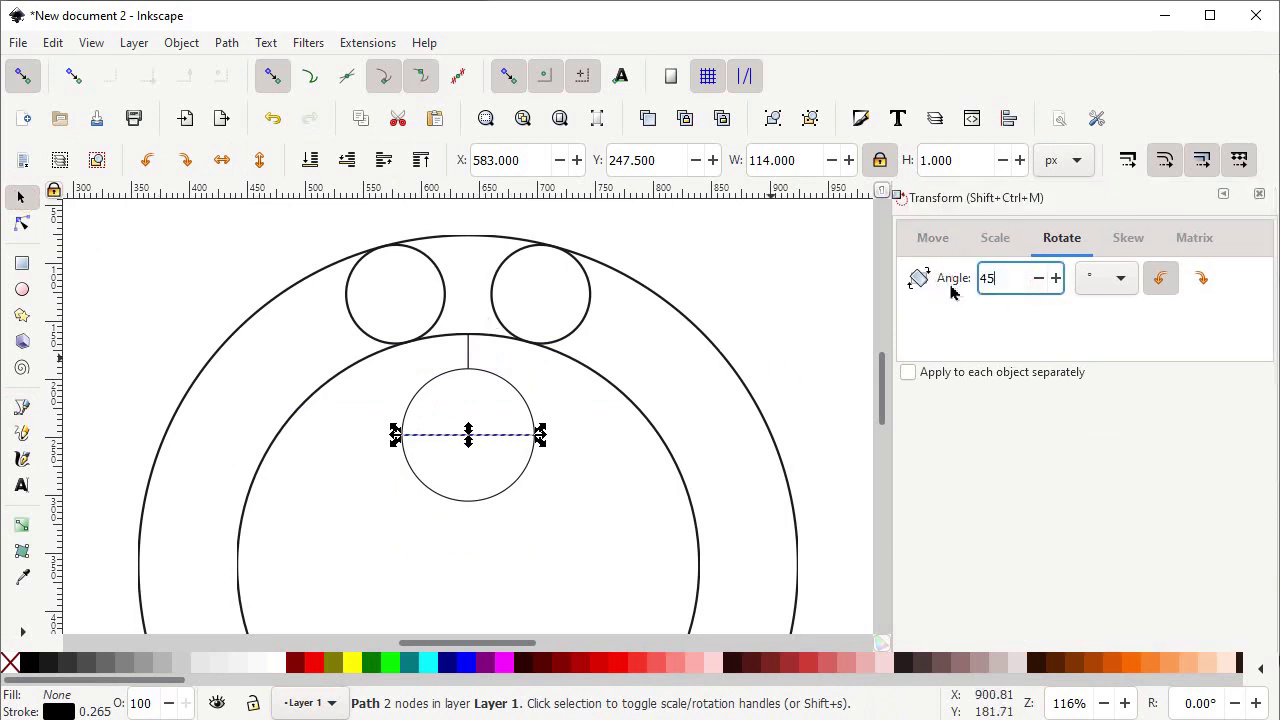
left_click(1166, 292)
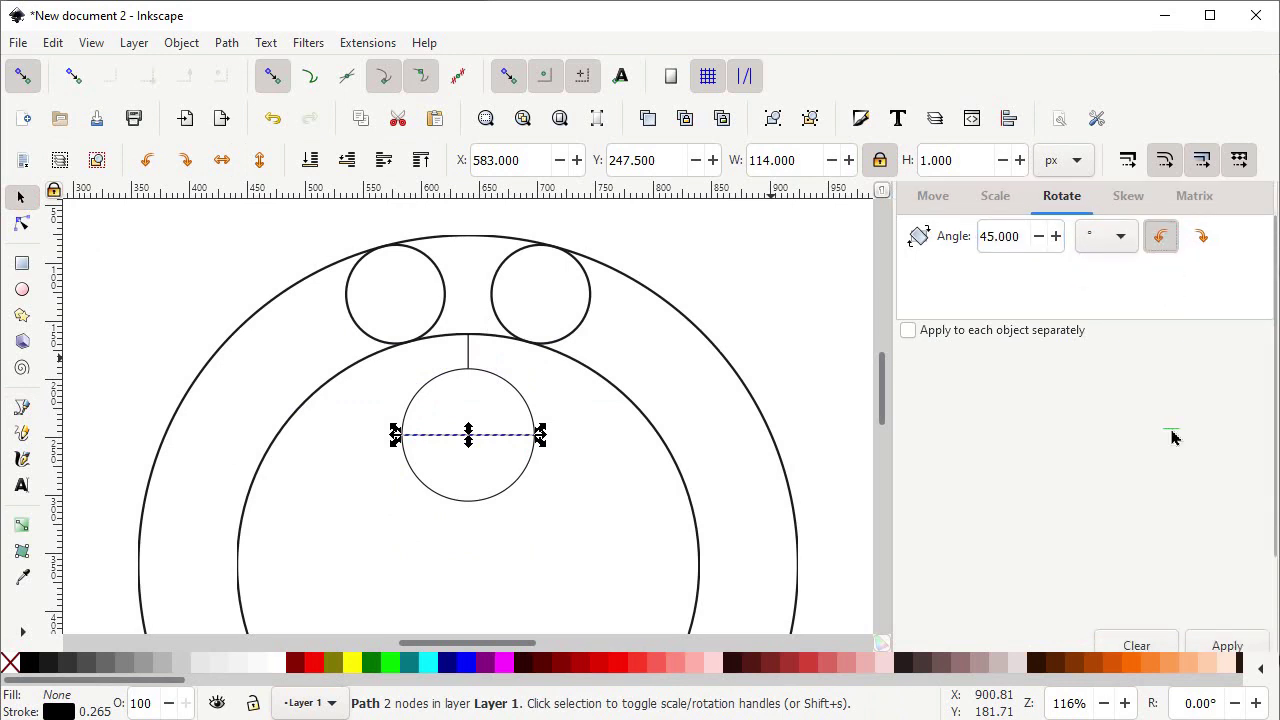
left_click(1222, 648)
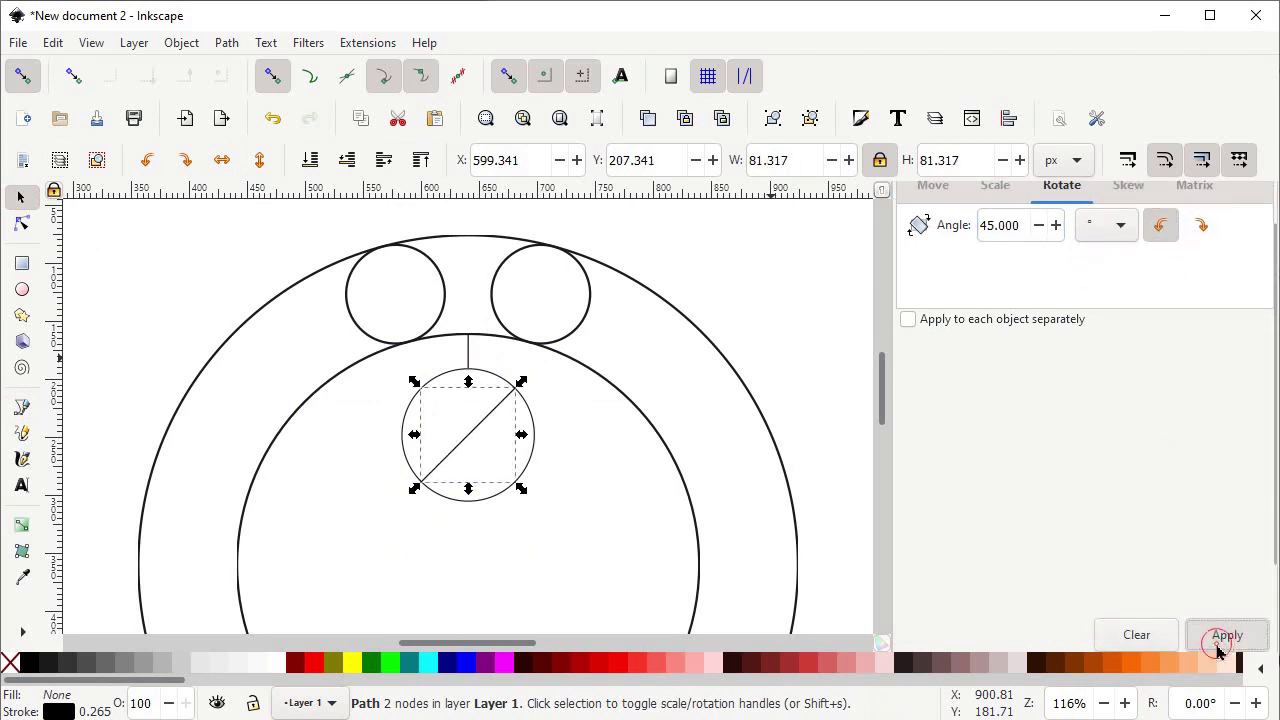
- Duplicate the 45° diagonal line in the small circle and flip the copy horizontally to form an X
right_click(482, 428)
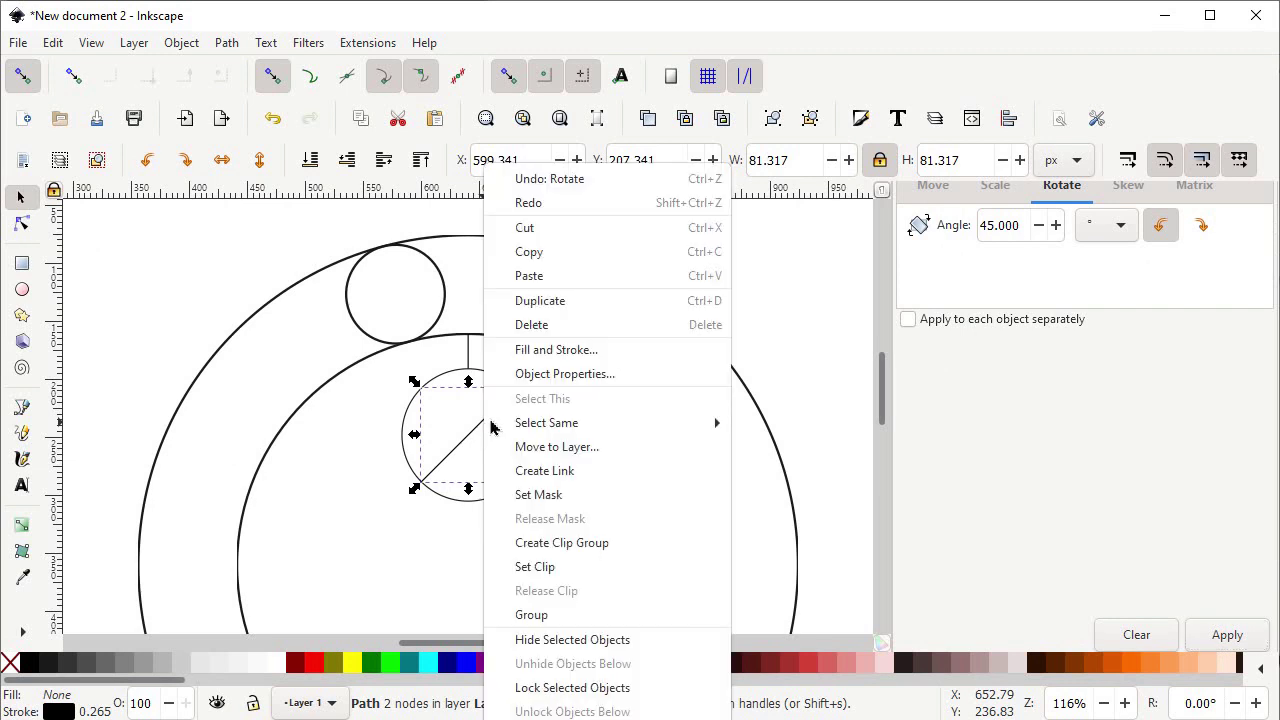
left_click(542, 301)
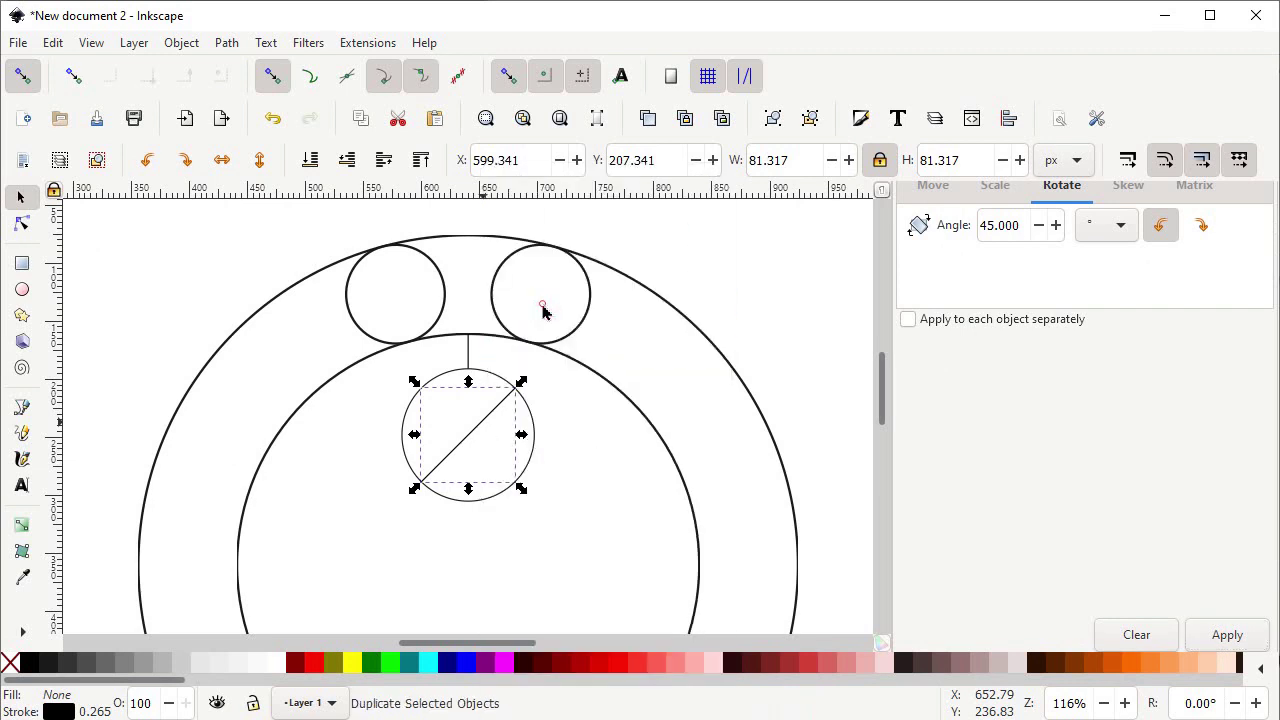
left_click(222, 162)
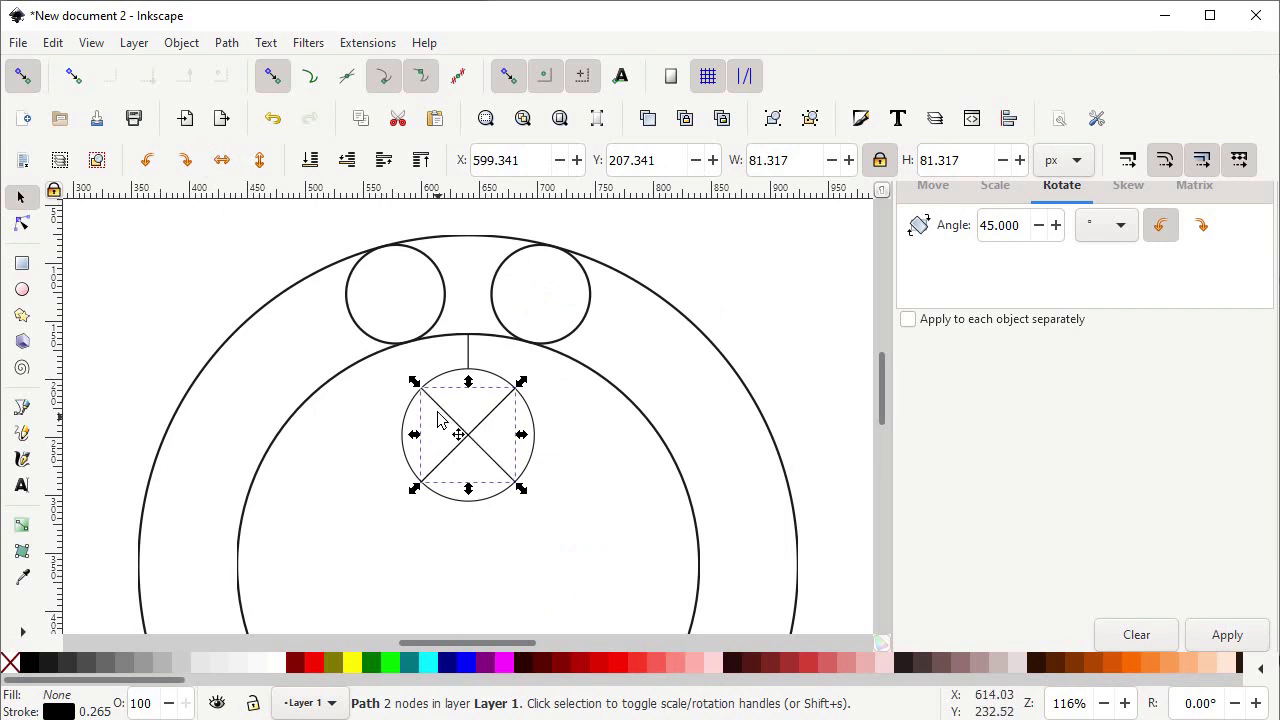
- Duplicate the flipped diagonal and move the copy down, snapping its upper end to the other diagonal's lower-left end
right_click(437, 410)
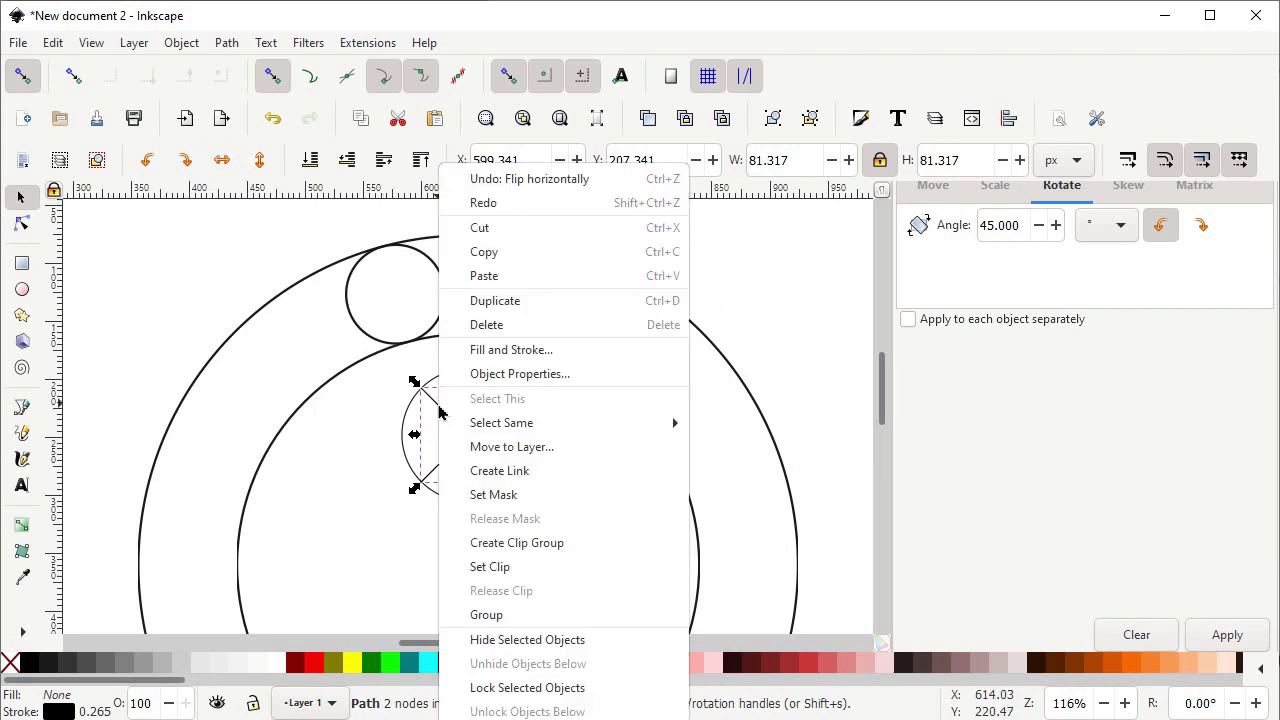
left_click(506, 301)
left_click(432, 396)
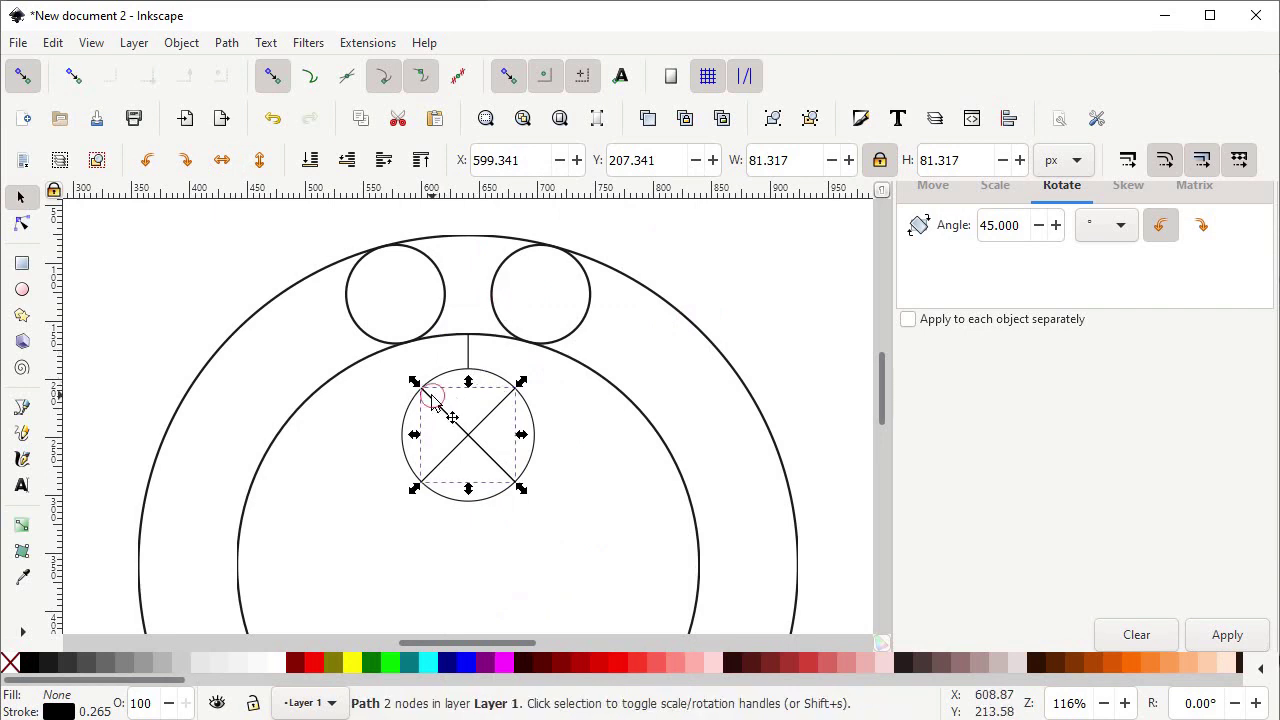
left_click_drag(432, 396, 435, 492)
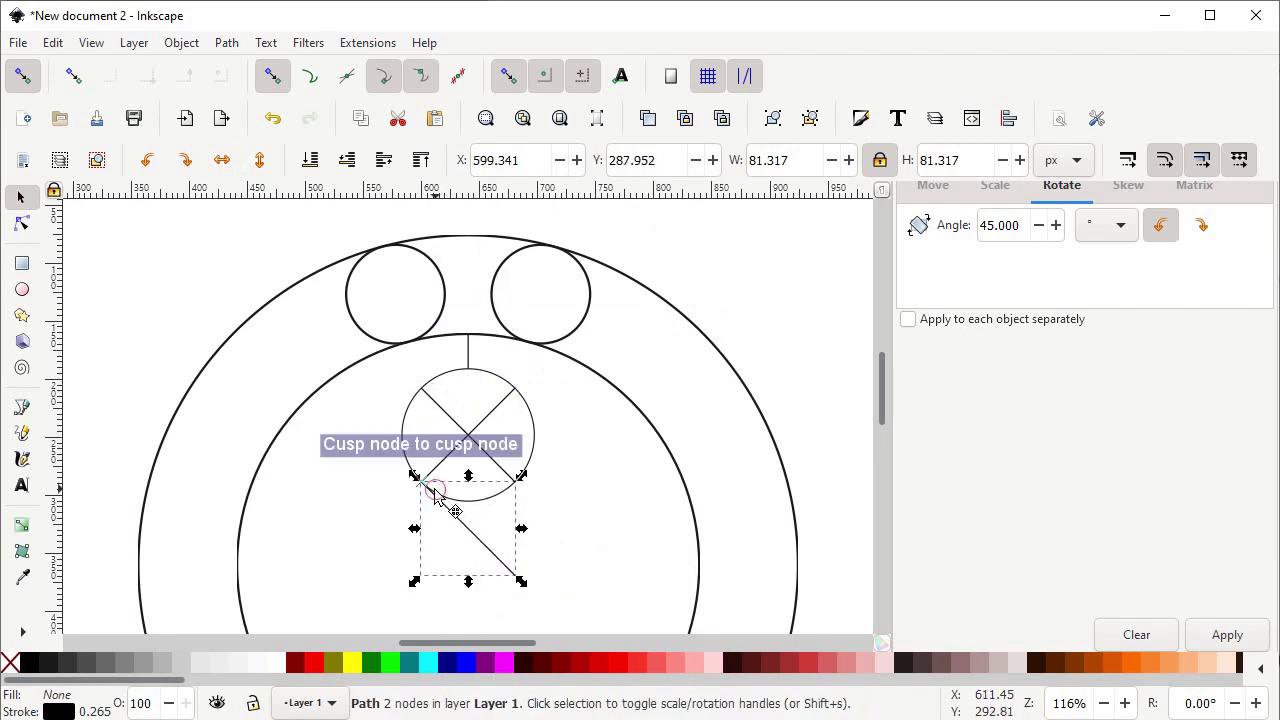
- Duplicate the original diagonal and move the copy down, snapping its upper end to the flipped diagonal's lower-right end
left_click(489, 410)
right_click(489, 412)
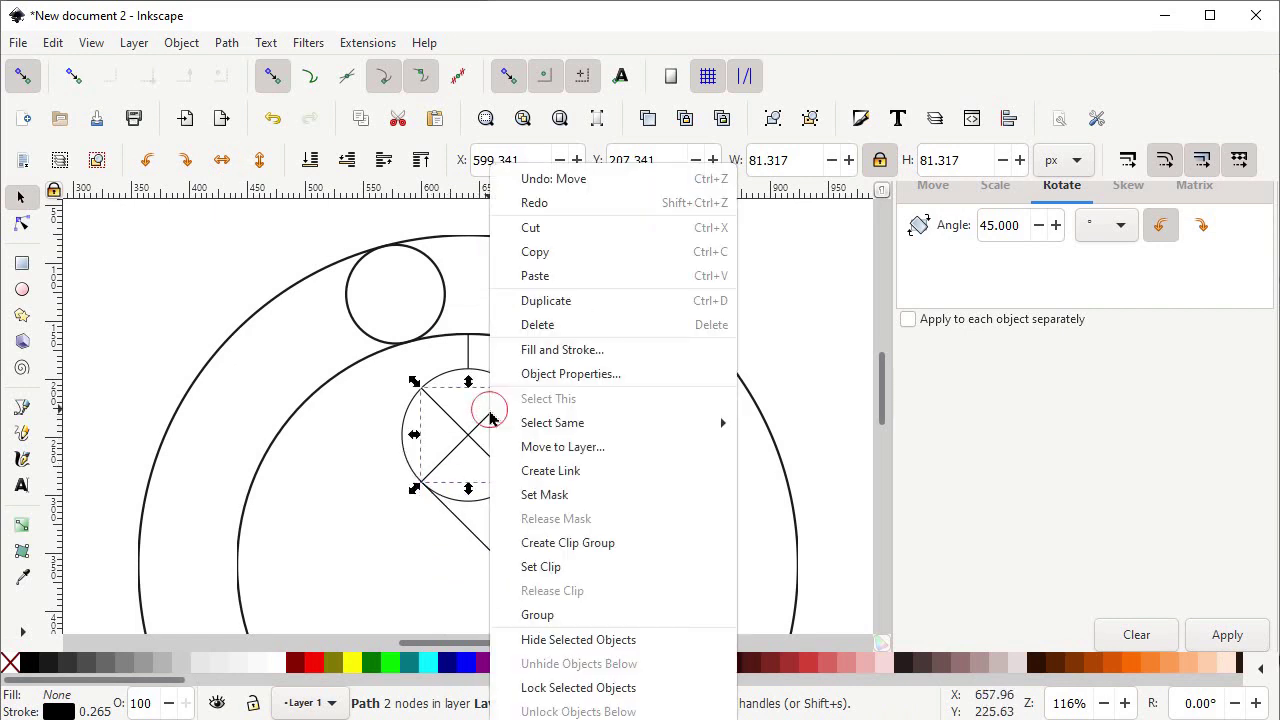
left_click(560, 312)
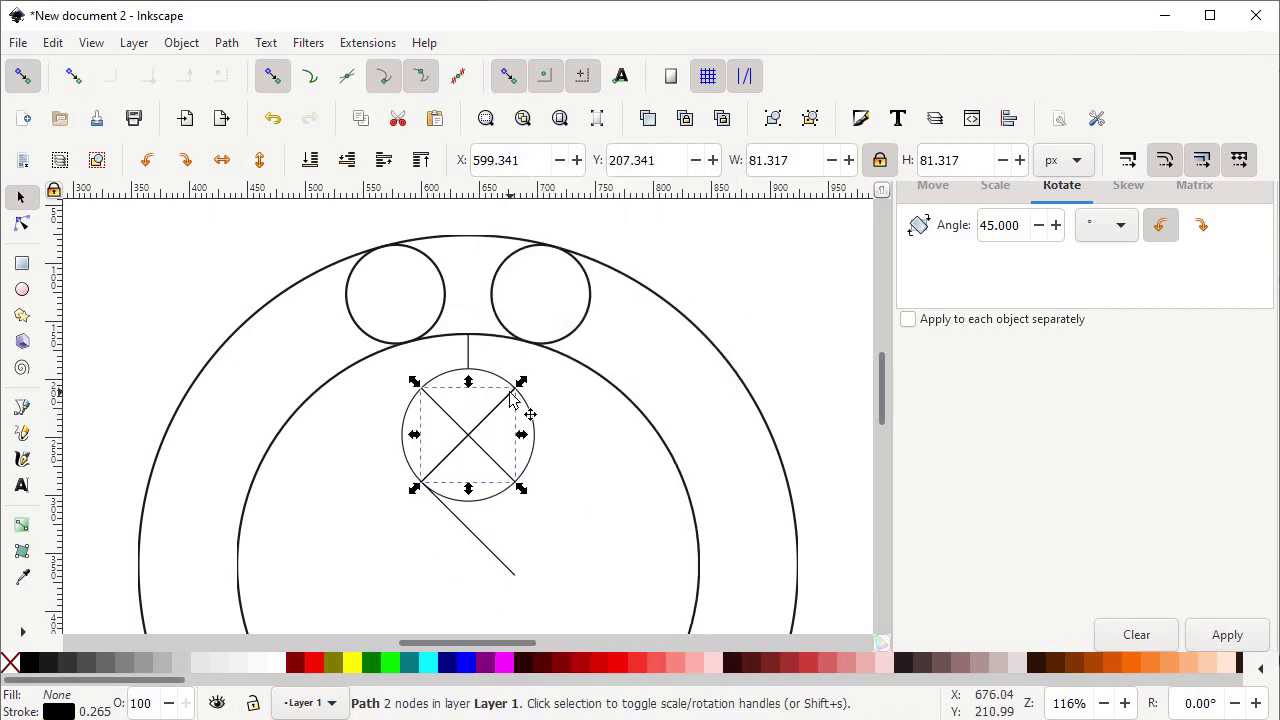
left_click_drag(510, 392, 506, 492)
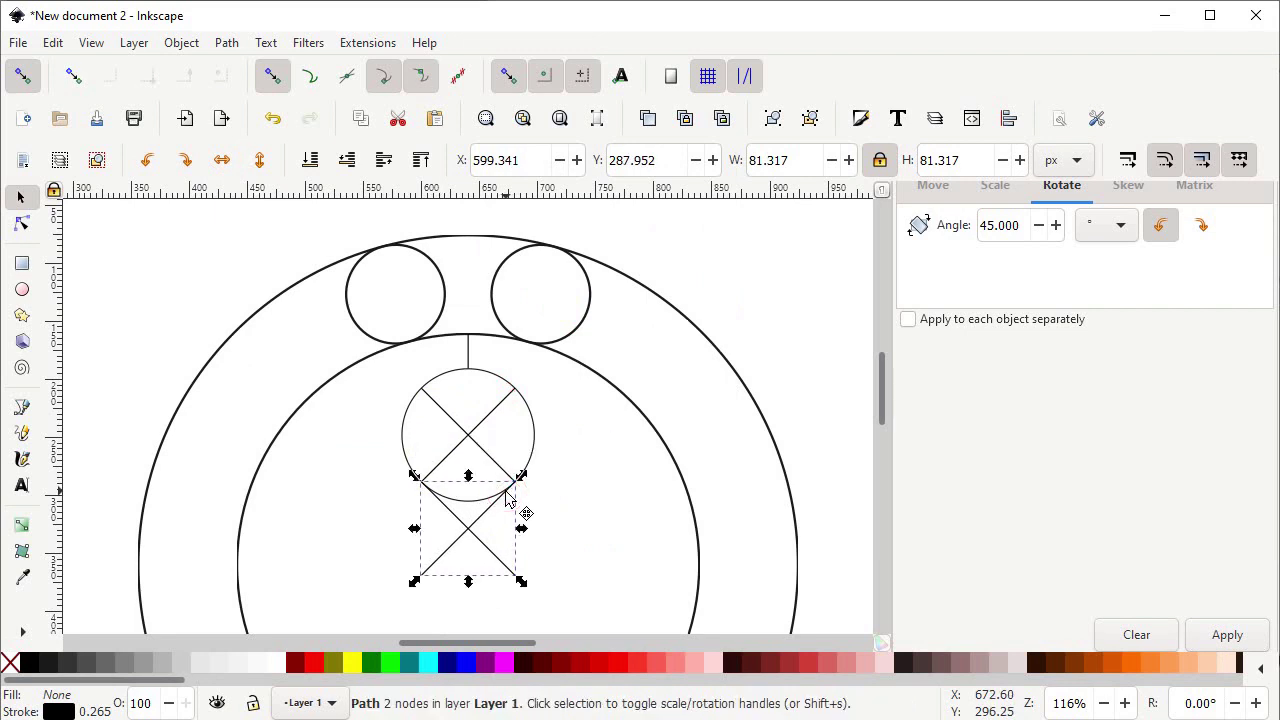
- Delete the two diagonals inside the circle and the short vertical line above it
left_click(497, 408)
key("Delete")
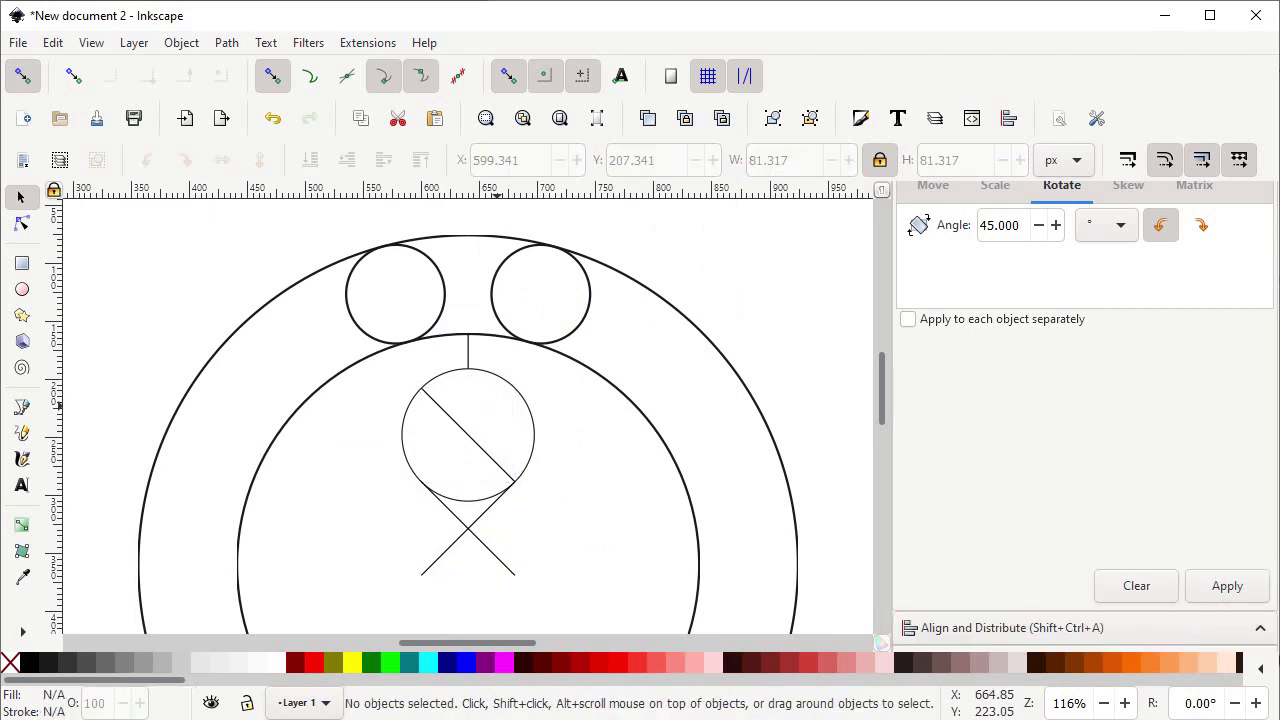
left_click(468, 433)
key("Delete")
left_click(470, 358)
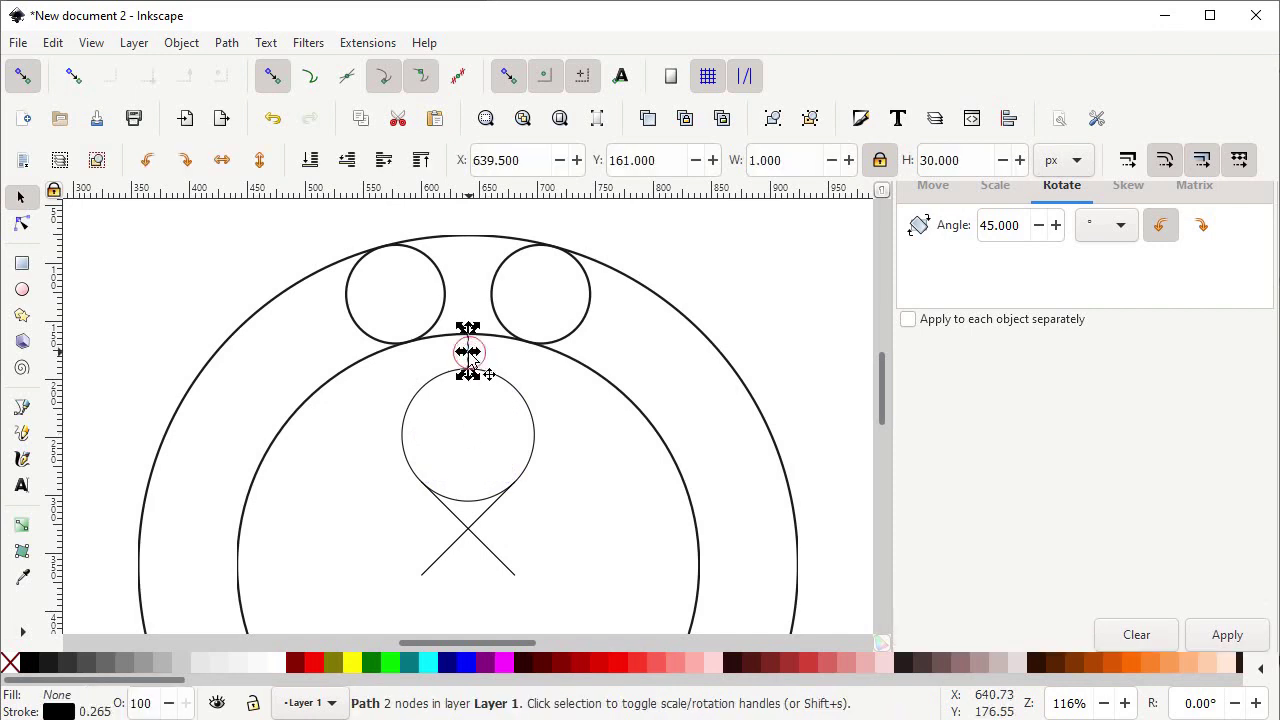
key("Delete")
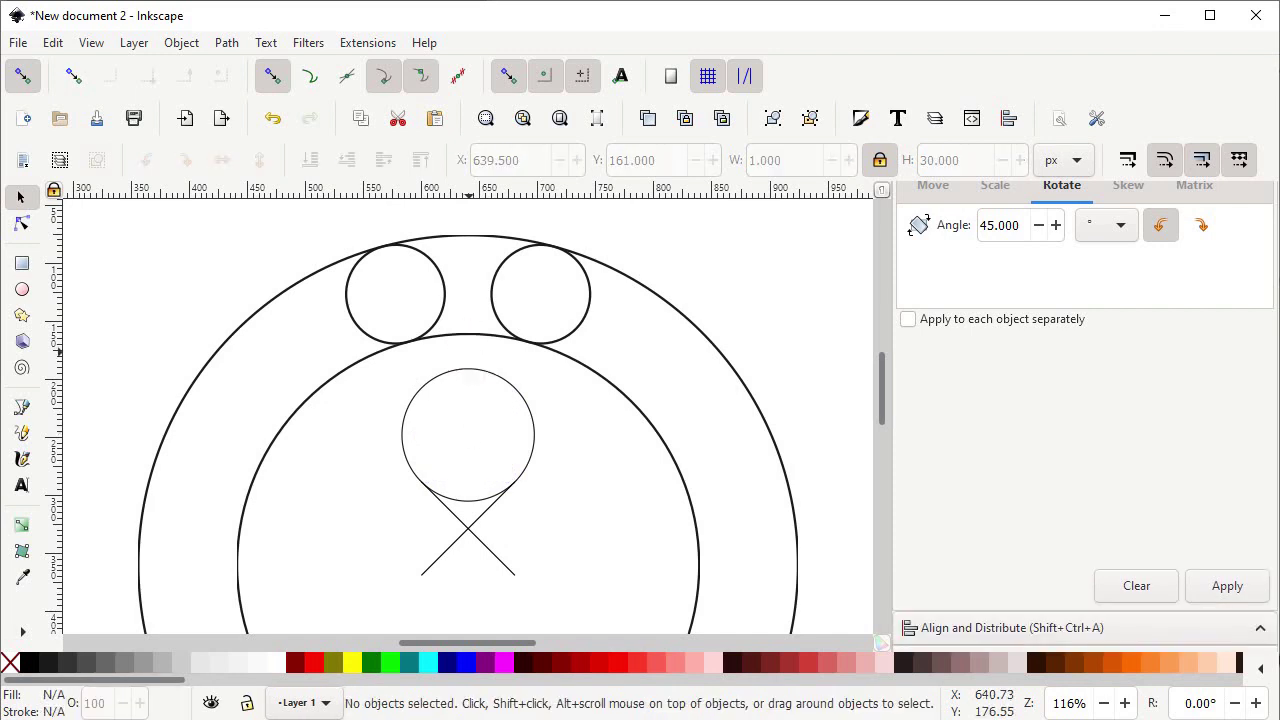
- Combine all the circles and the two crossing lines into a single path
left_click(557, 119)
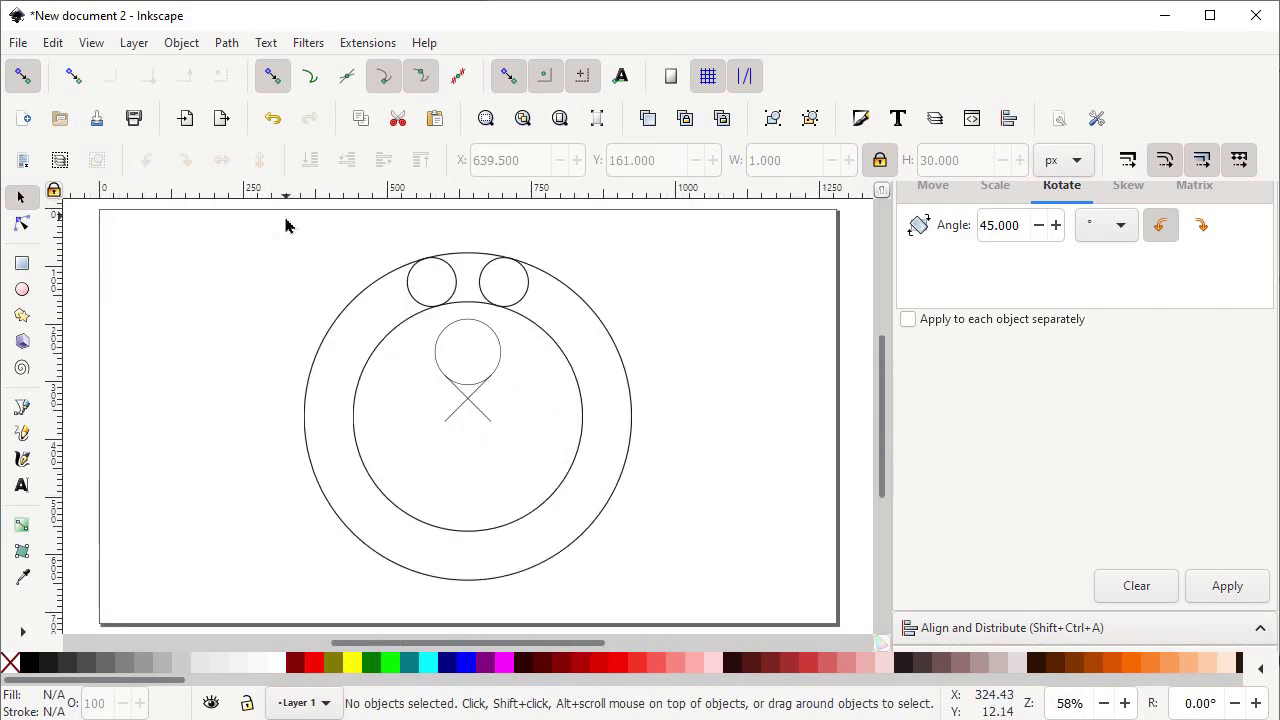
left_click_drag(285, 216, 667, 641)
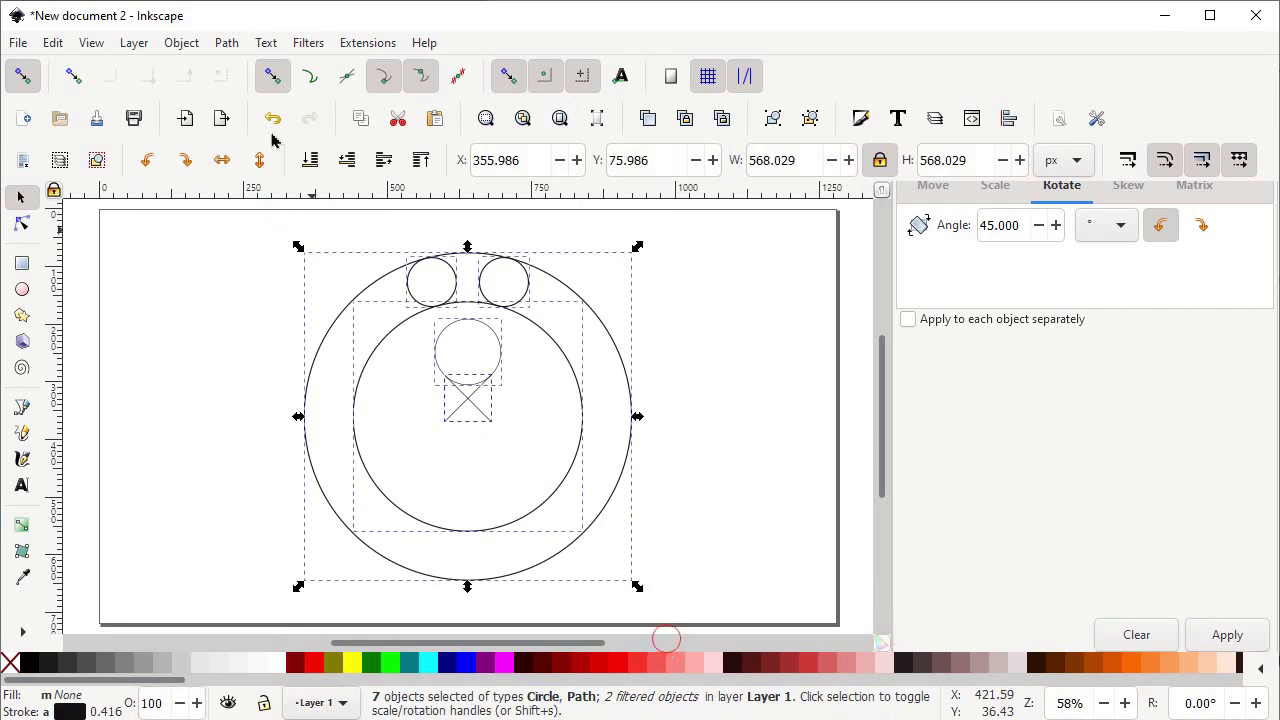
left_click(227, 43)
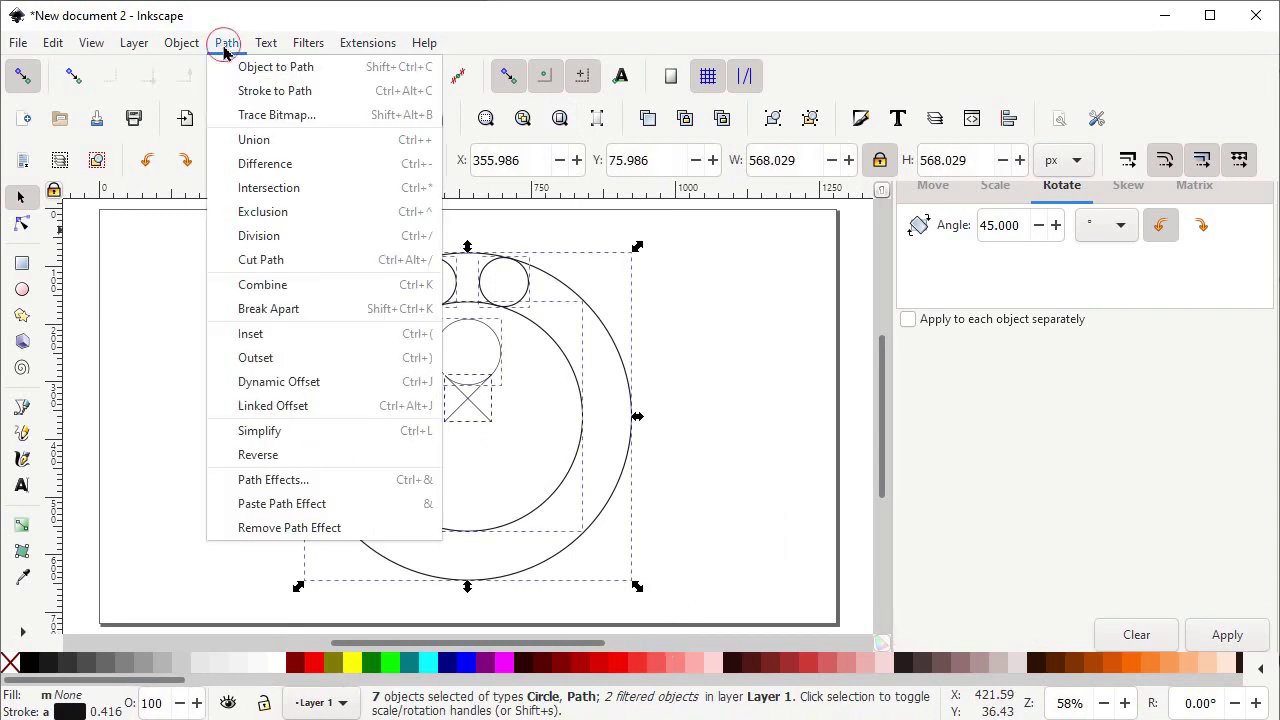
left_click(266, 285)
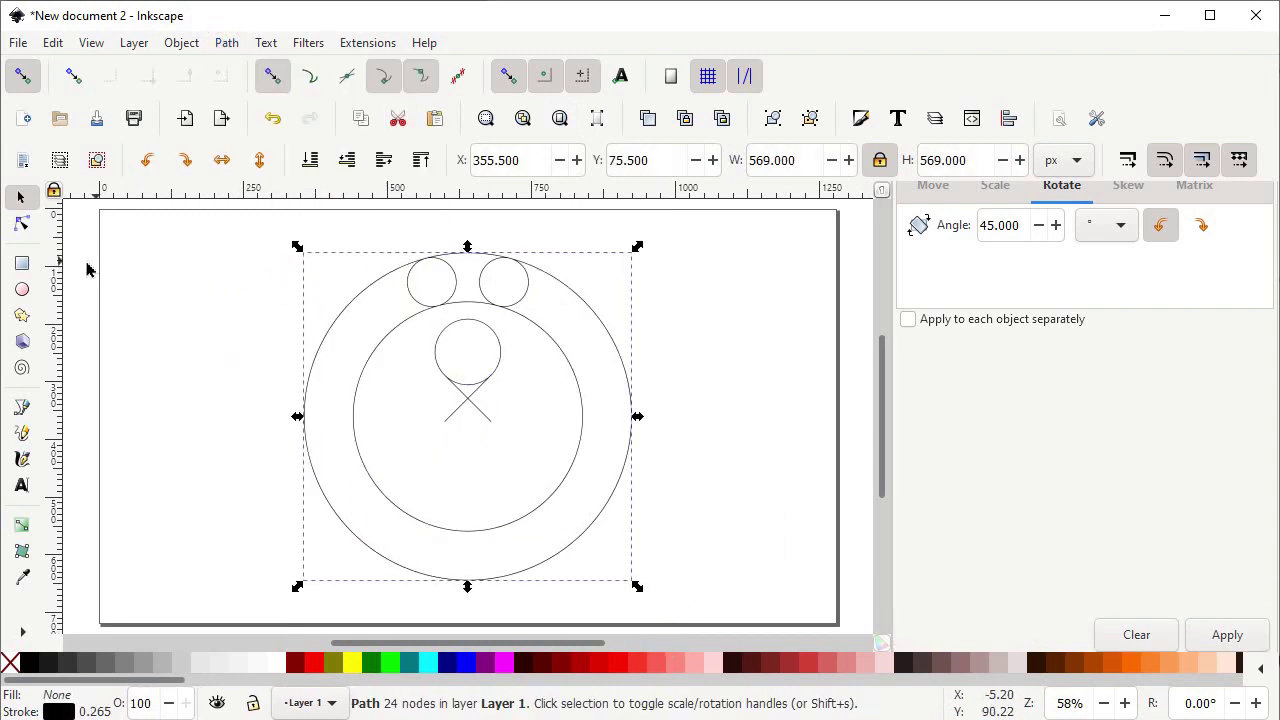
- Draw a rectangle about 635 × 647 px enclosing the combined outline and fill it with red
left_click(22, 264)
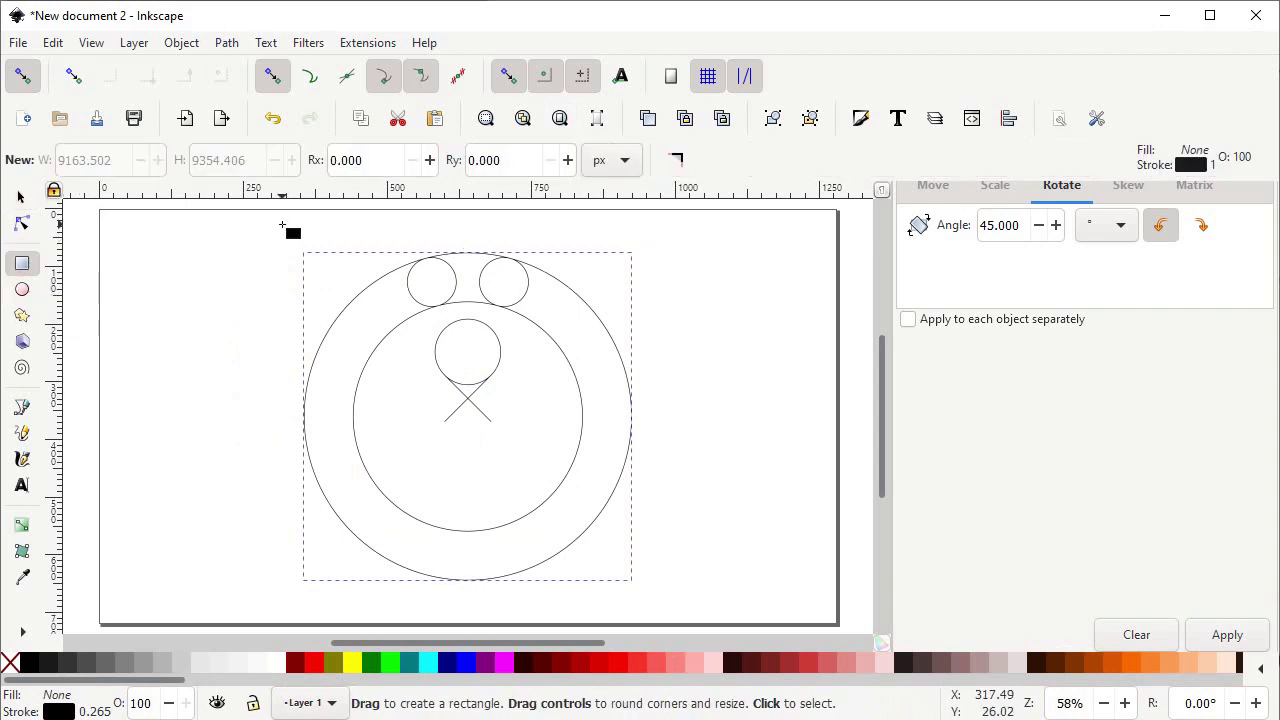
left_click_drag(282, 225, 648, 597)
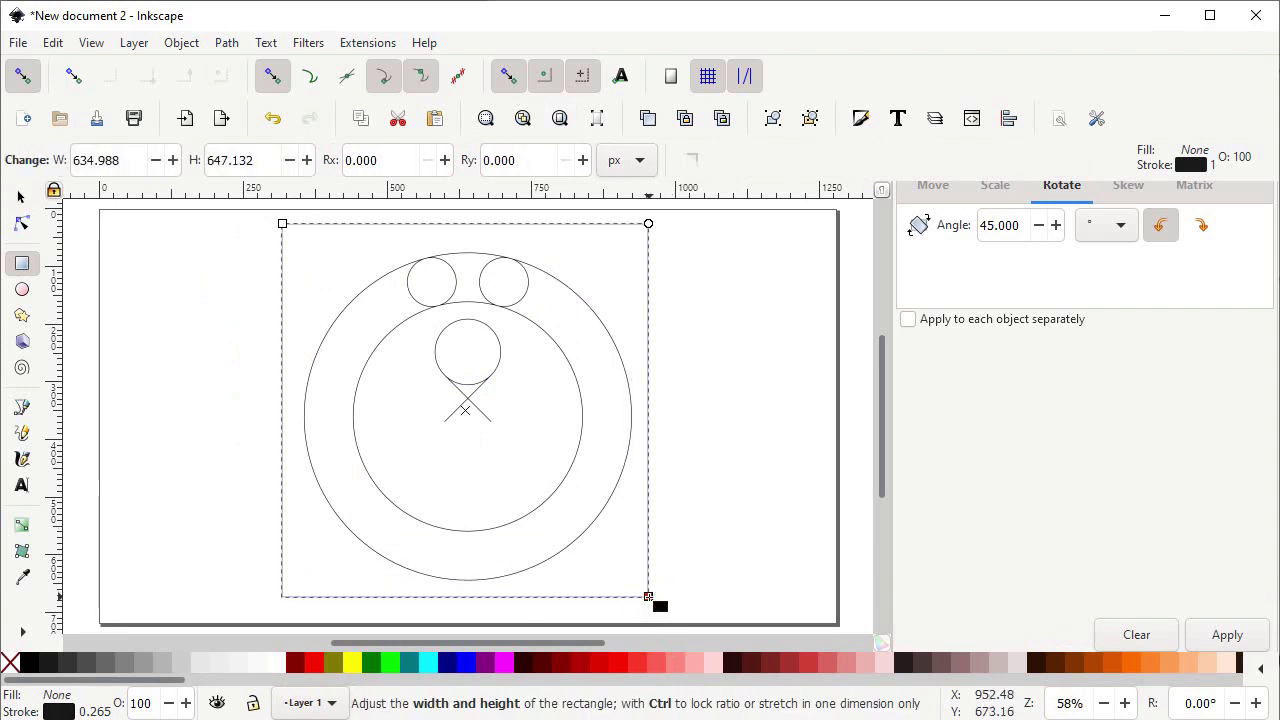
left_click(622, 666)
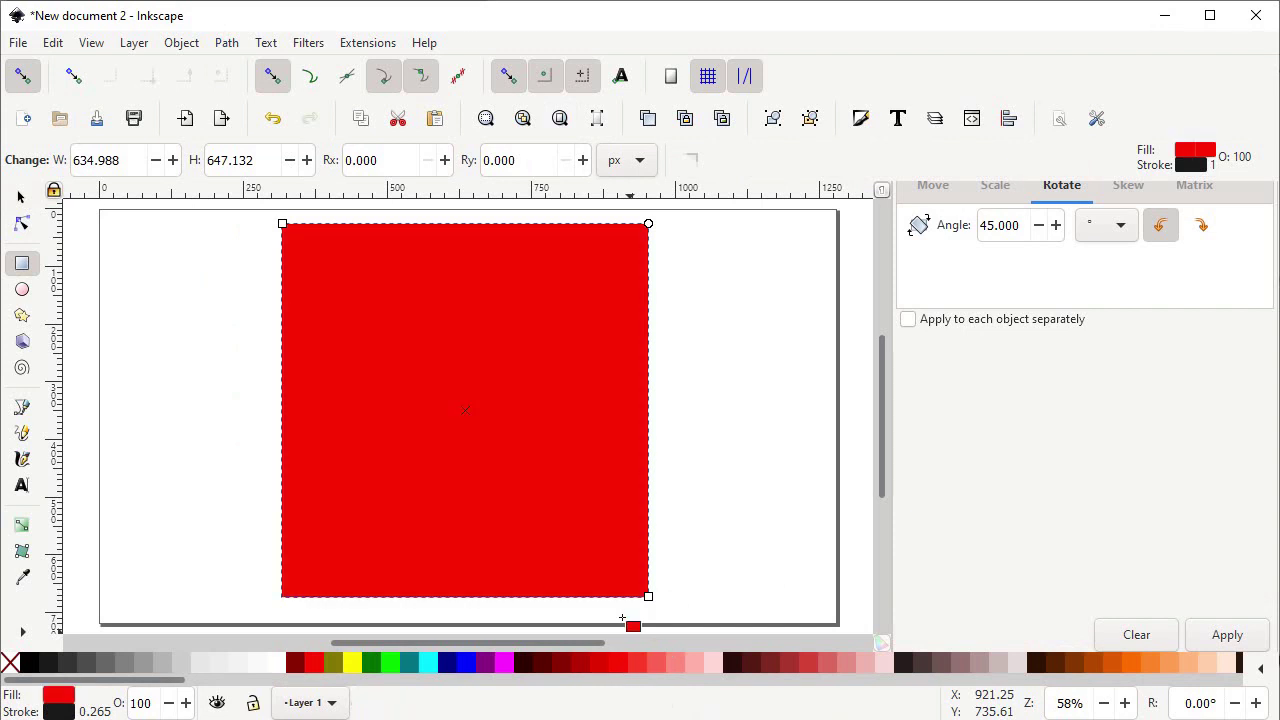
- Lower the red rectangle beneath the combined outline and split it along the outline with Division
left_click(20, 200)
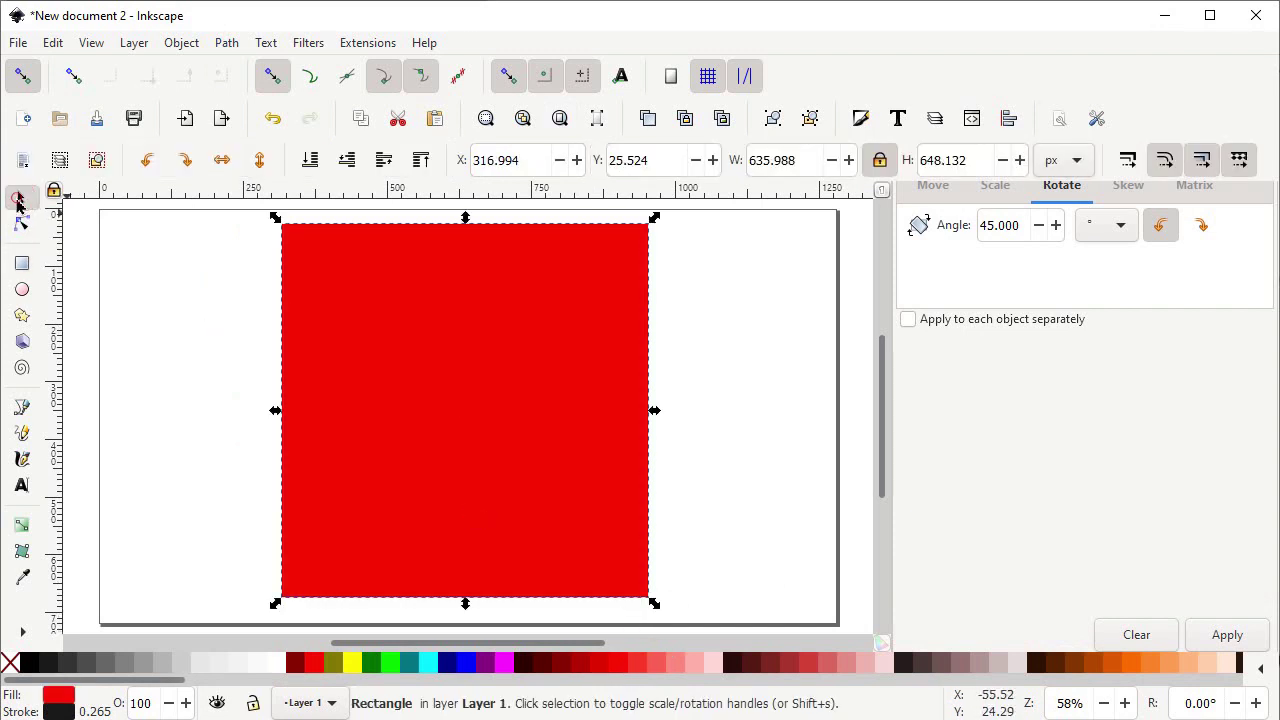
left_click(312, 161)
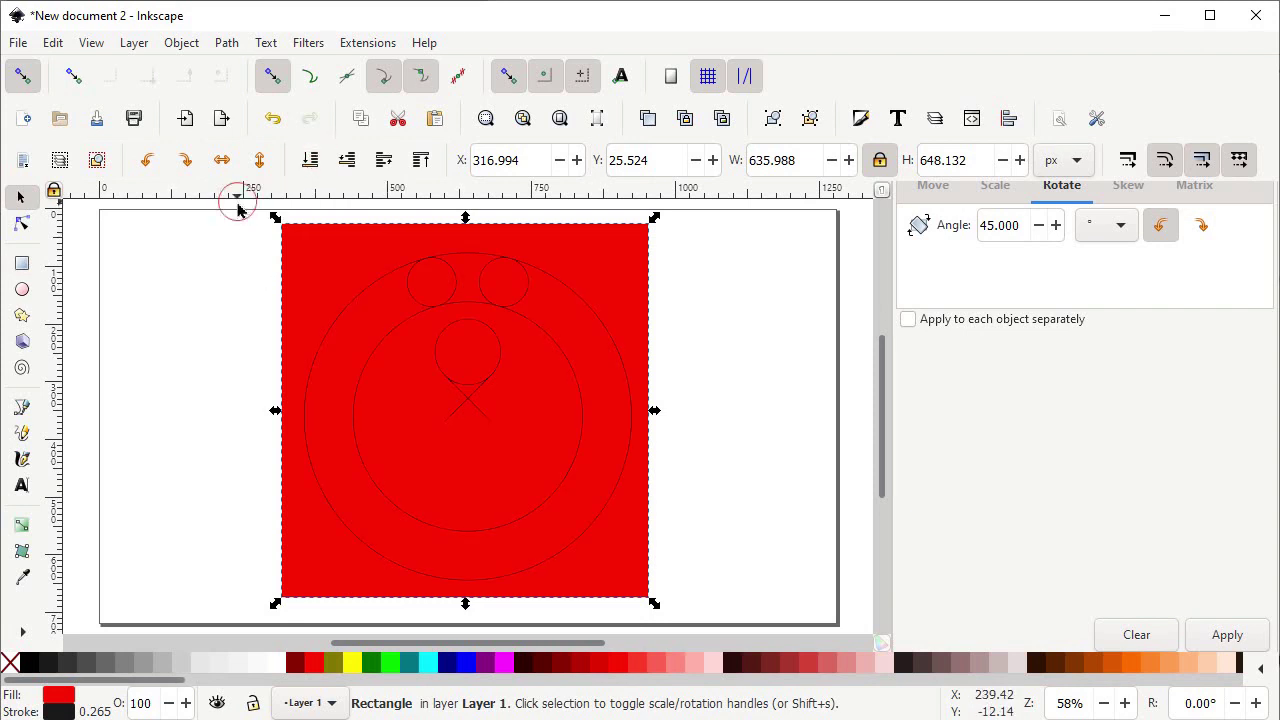
left_click_drag(237, 207, 703, 634)
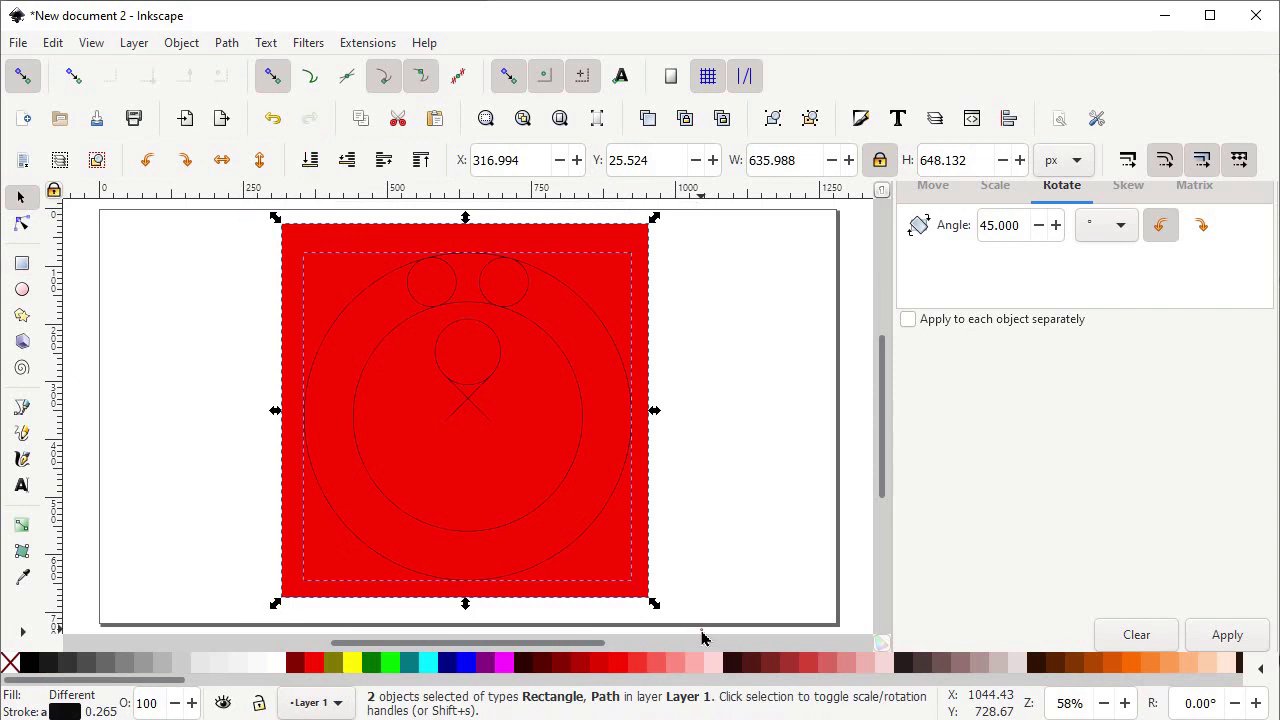
left_click(224, 45)
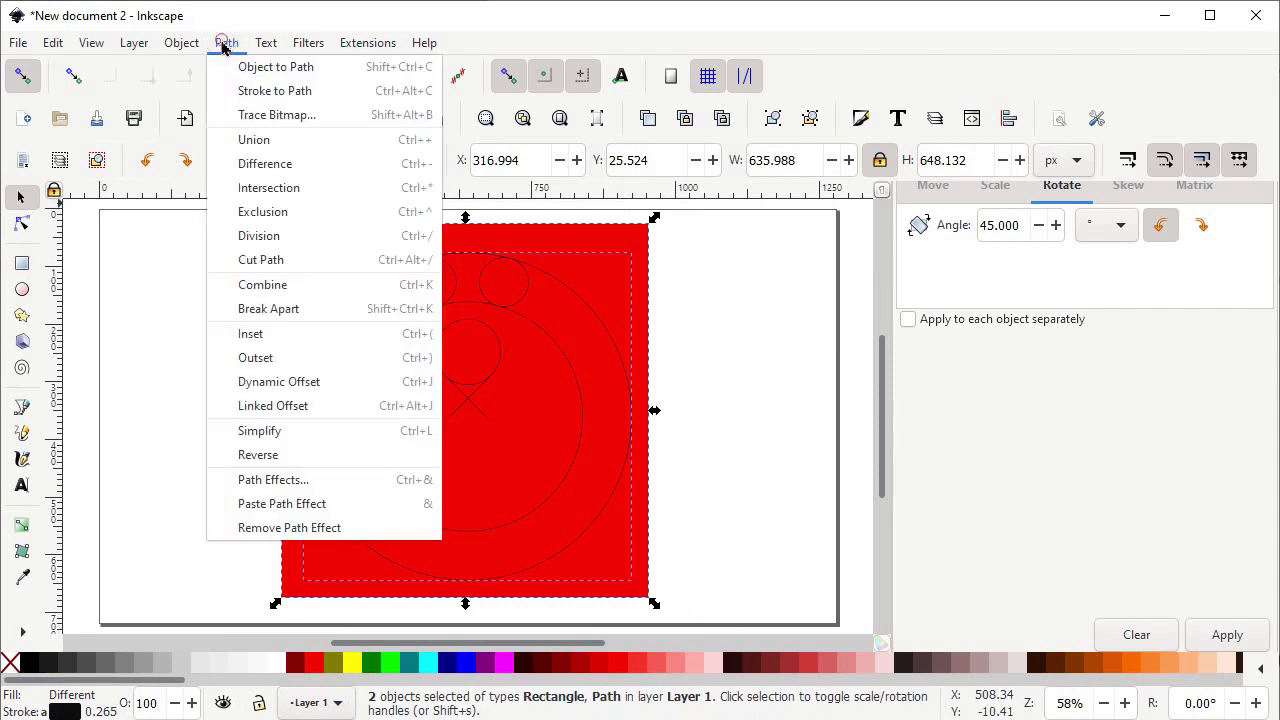
left_click(281, 240)
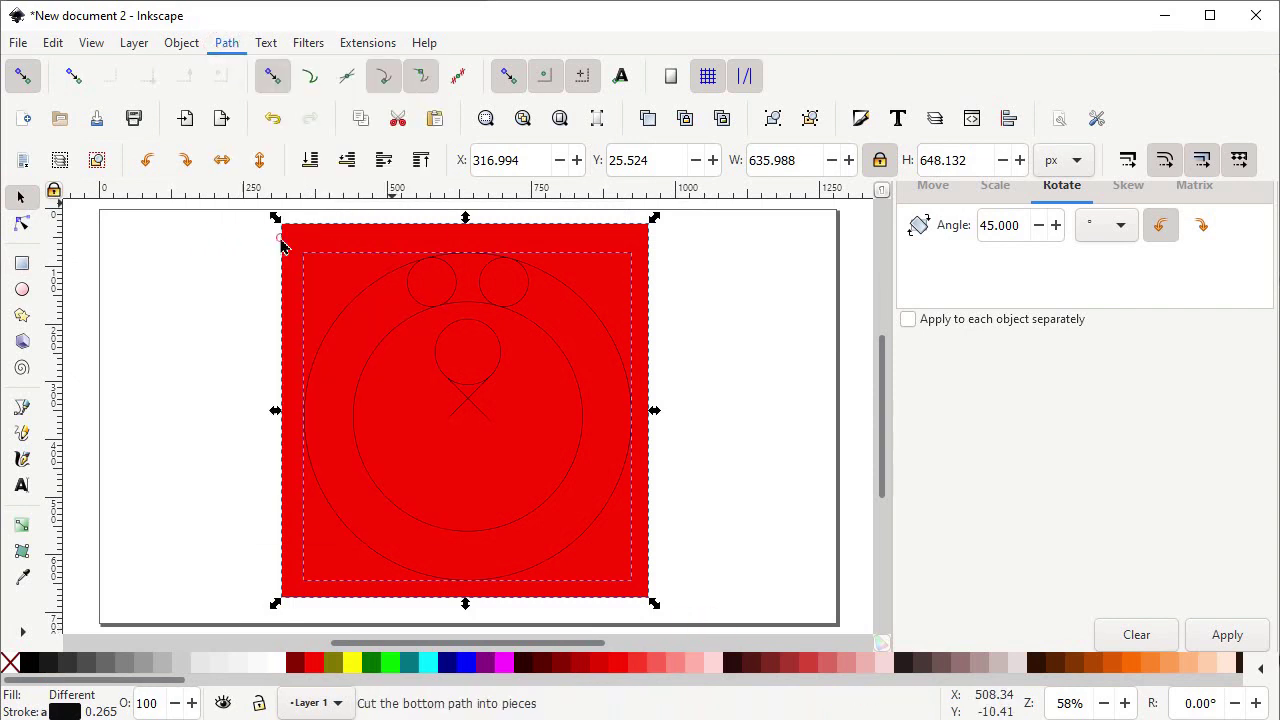
- Delete the piece outside the large circle, the inner disc and the rest of the ring, keeping the curved band and teardrop
left_click(716, 425)
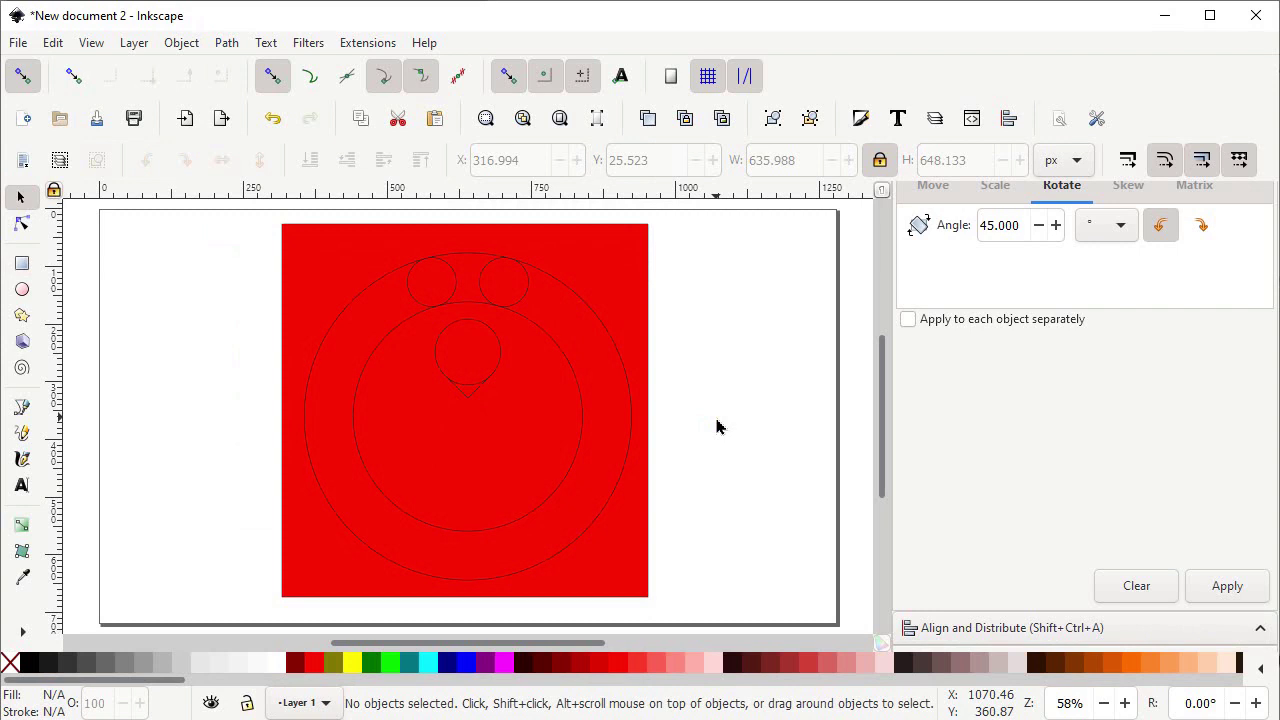
key("Delete")
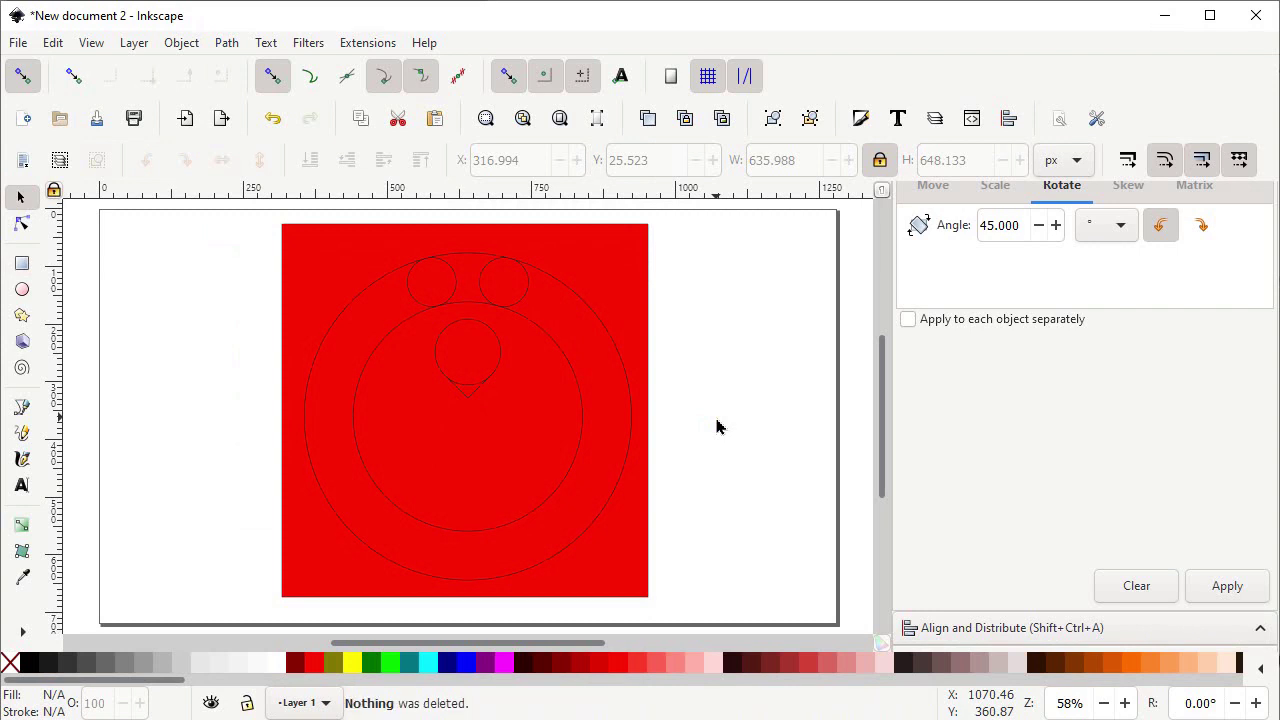
left_click(640, 548)
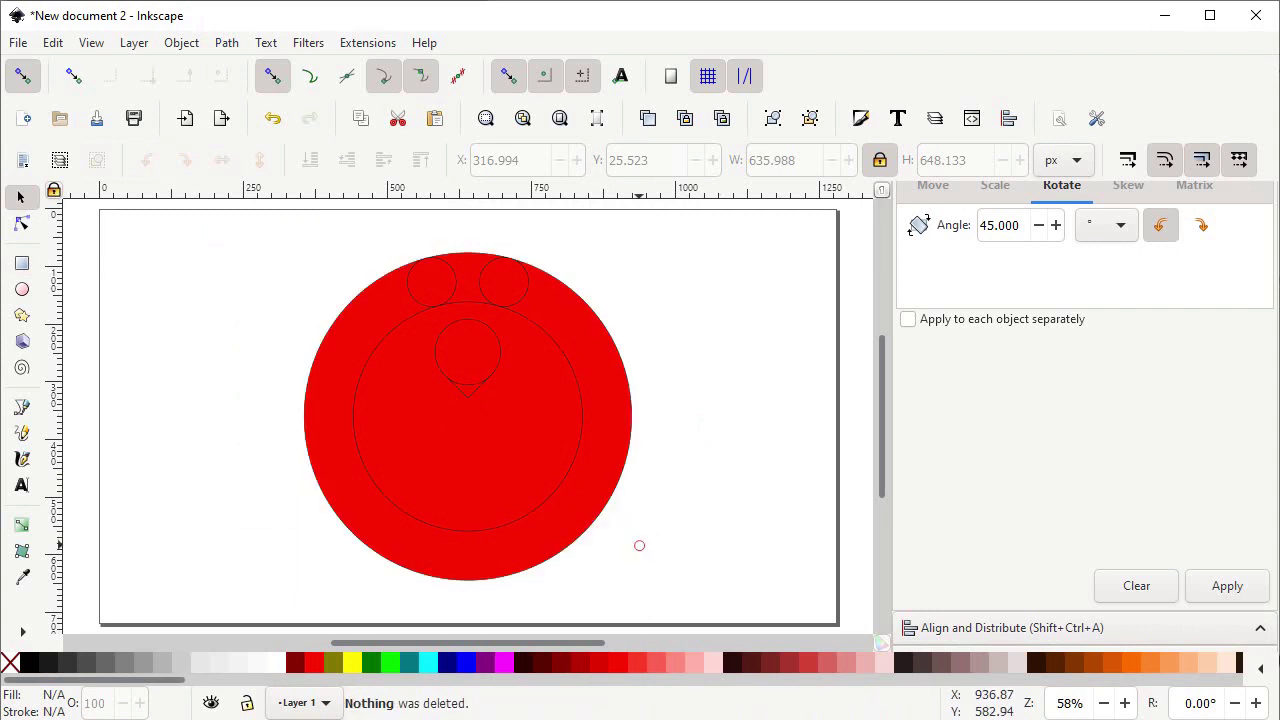
left_click(498, 462)
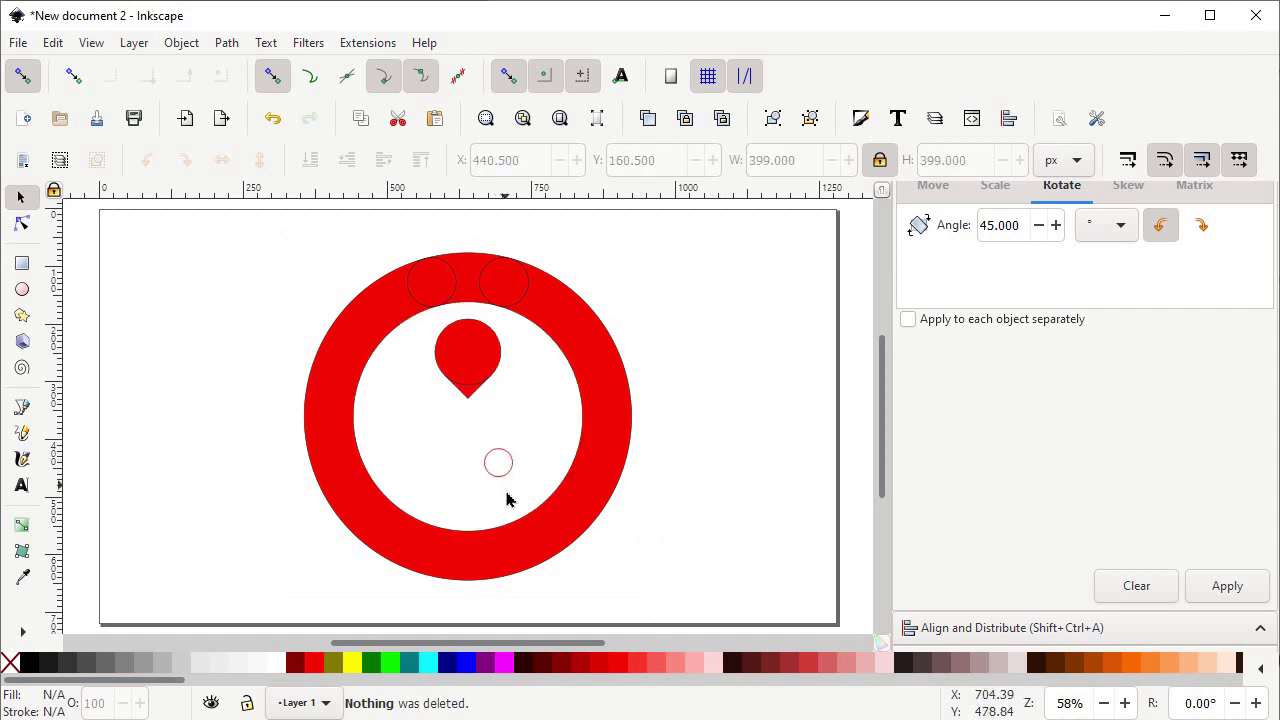
left_click(514, 546)
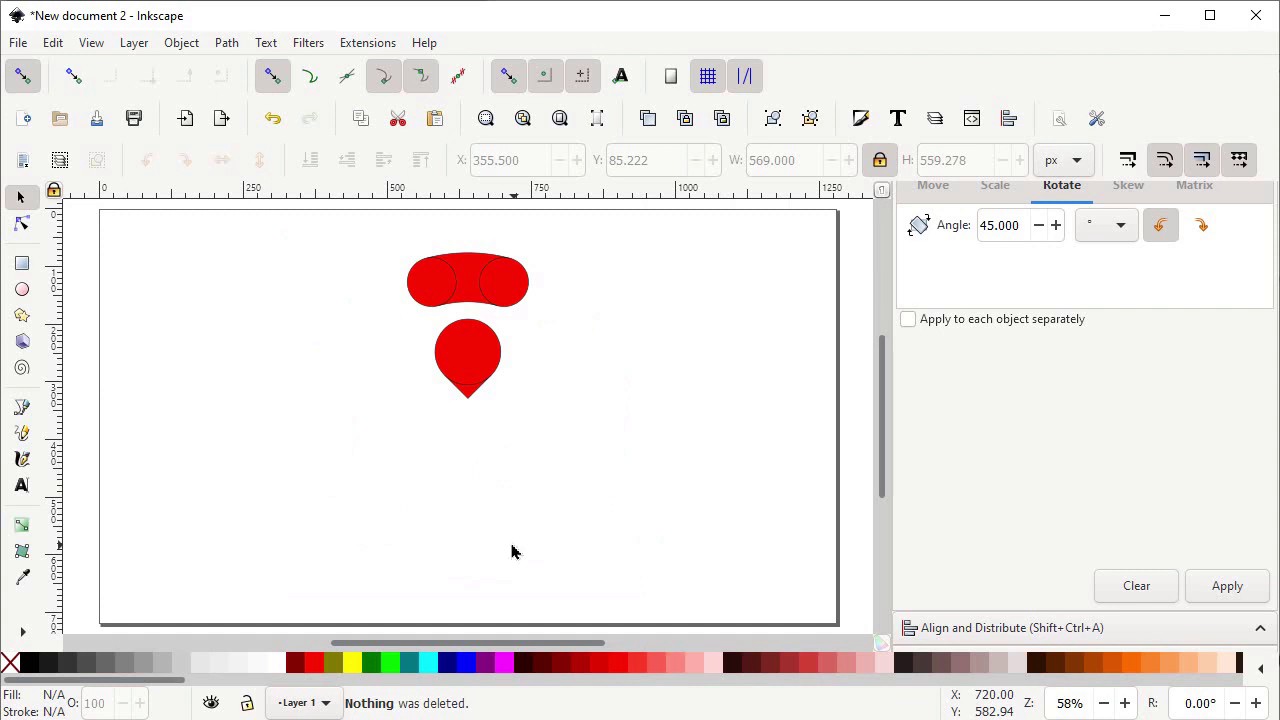
- Merge the remaining red pieces with Union and remove the stroke from the resulting shape
left_click_drag(364, 453, 587, 232)
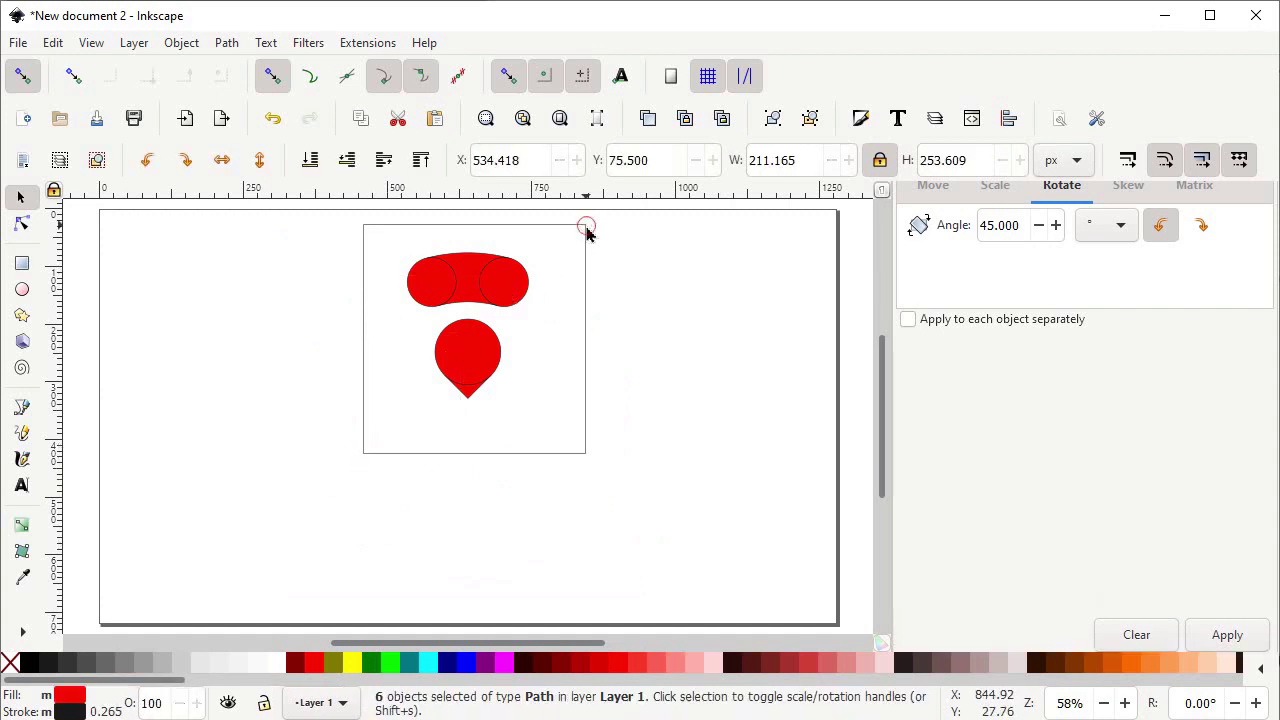
left_click(222, 42)
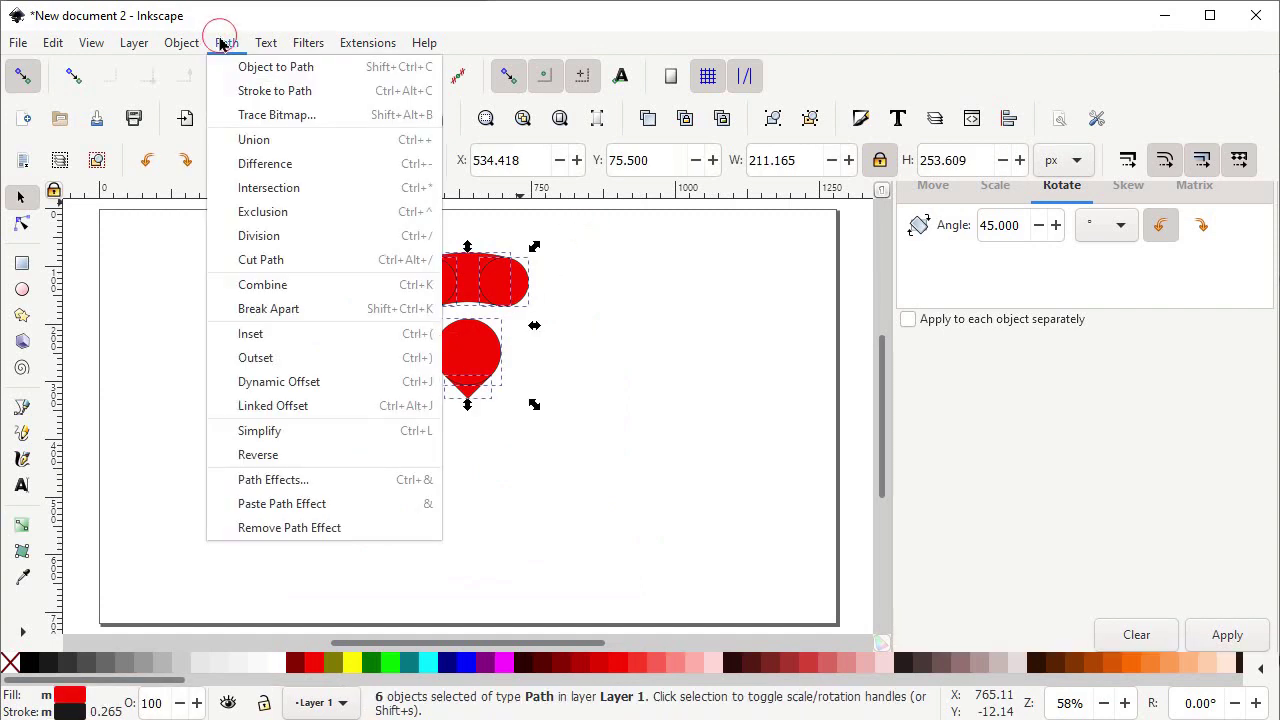
left_click(253, 142)
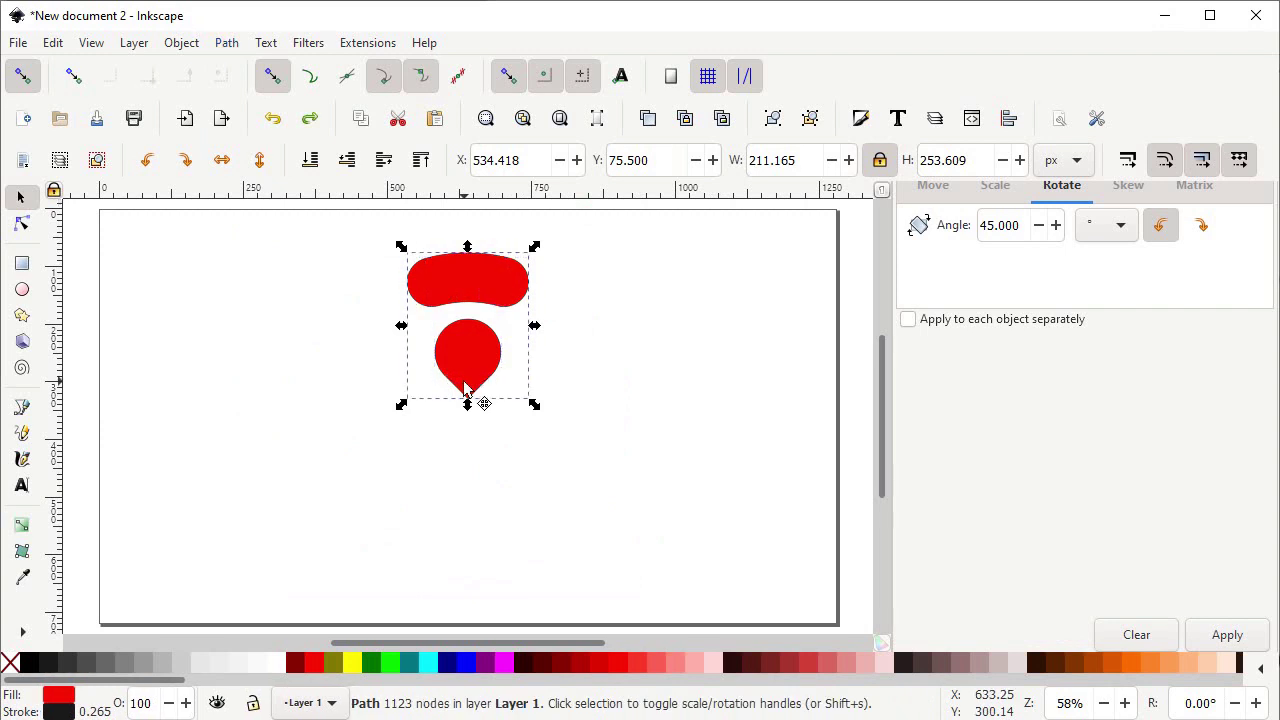
key("shift")
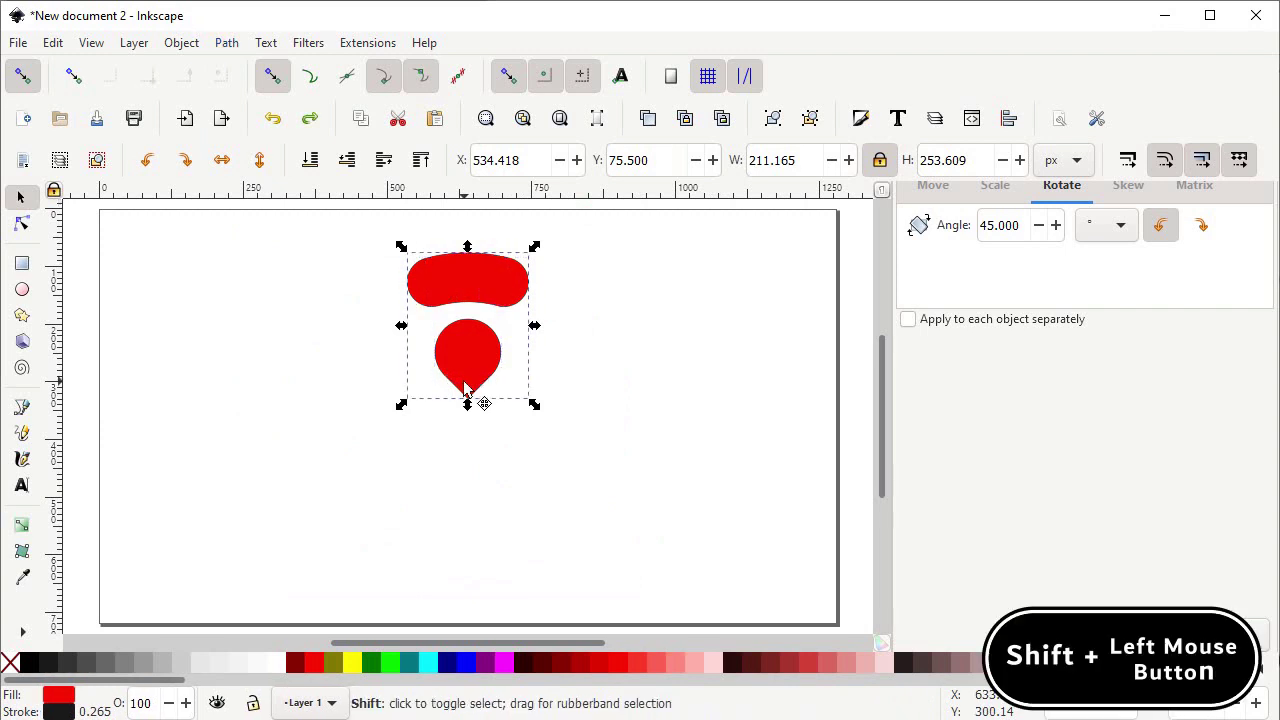
left_click(10, 663, "shift")
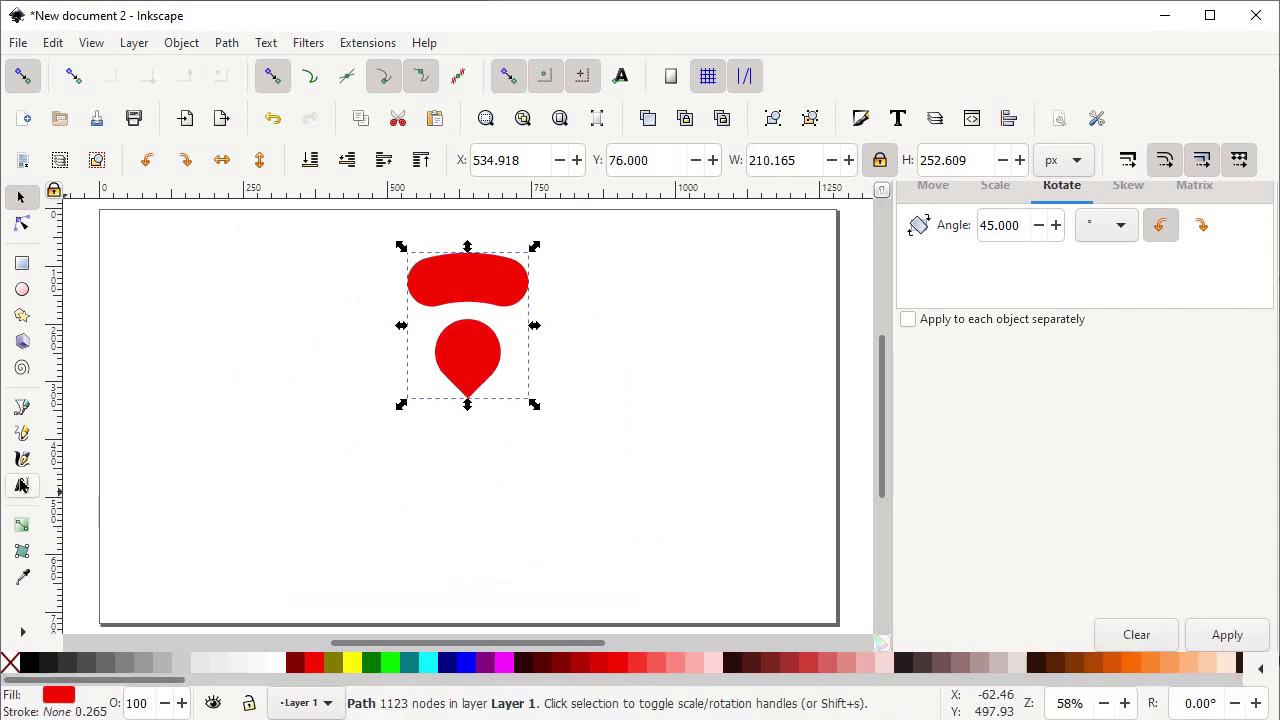
- Add the text "TinyDrop" below the teardrop and set its letter spacing to 10 px
left_click(21, 485)
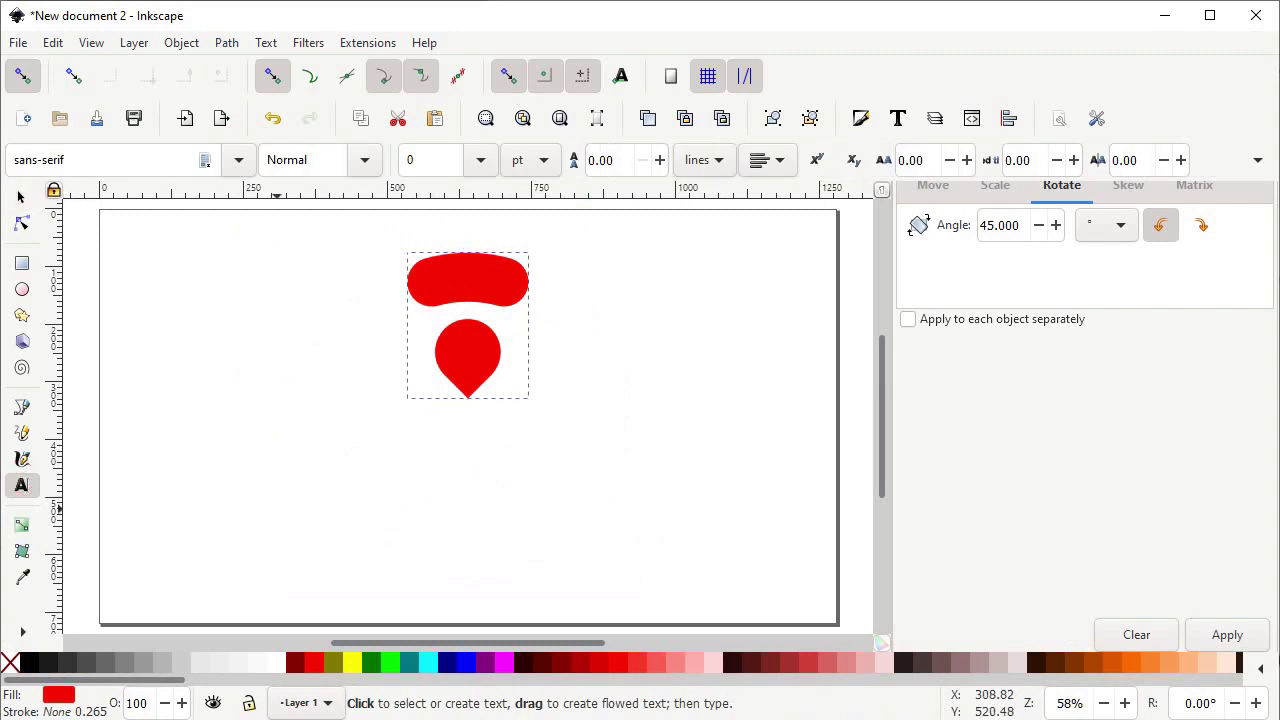
left_click(280, 508)
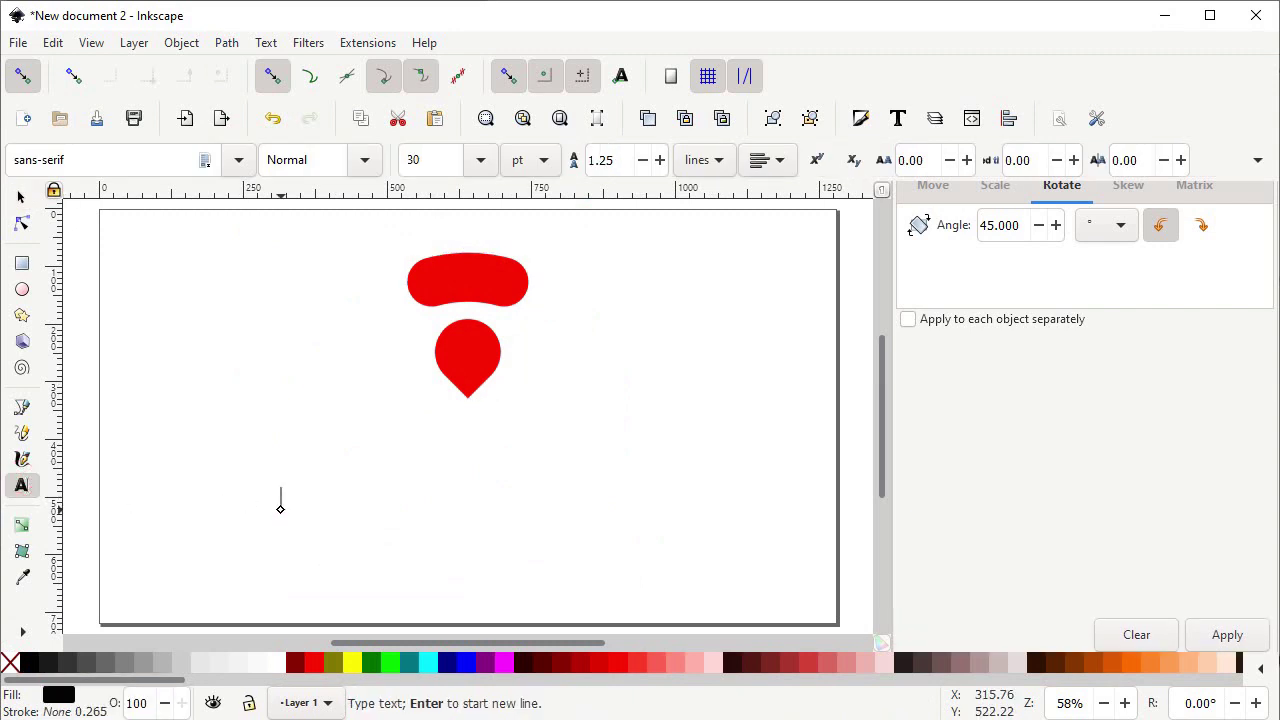
type("TinyDrop")
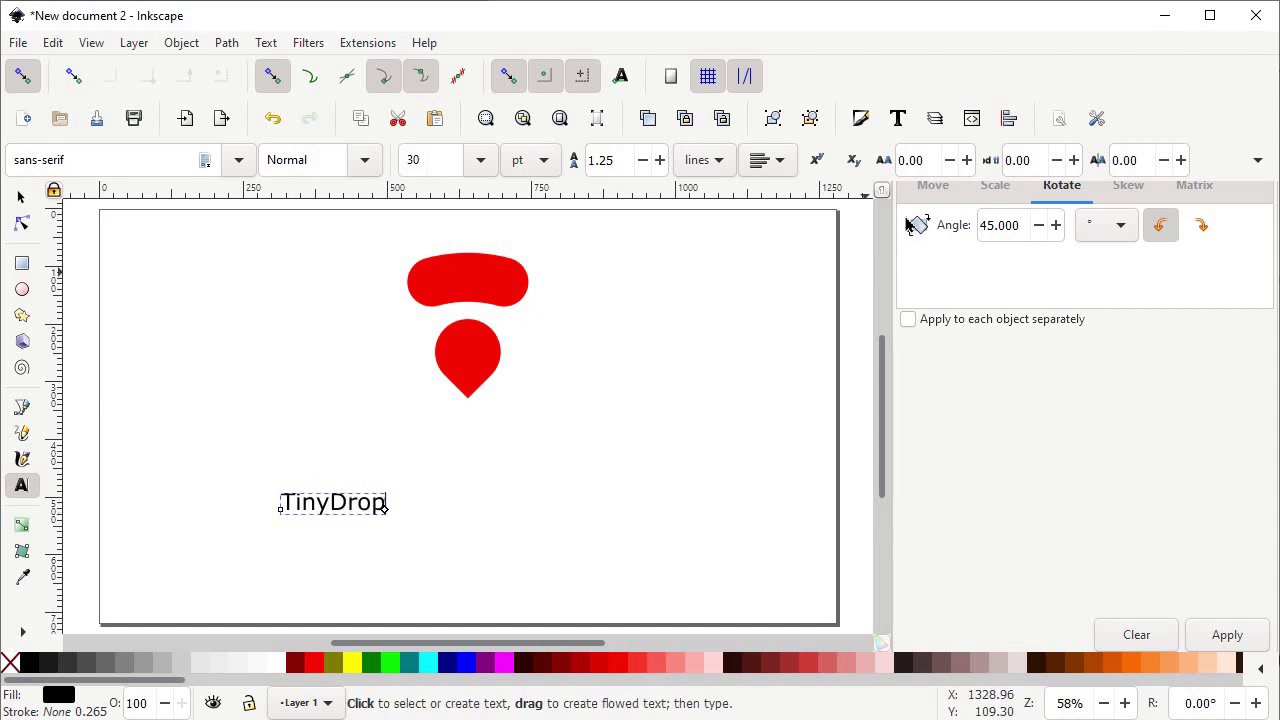
left_click(884, 160)
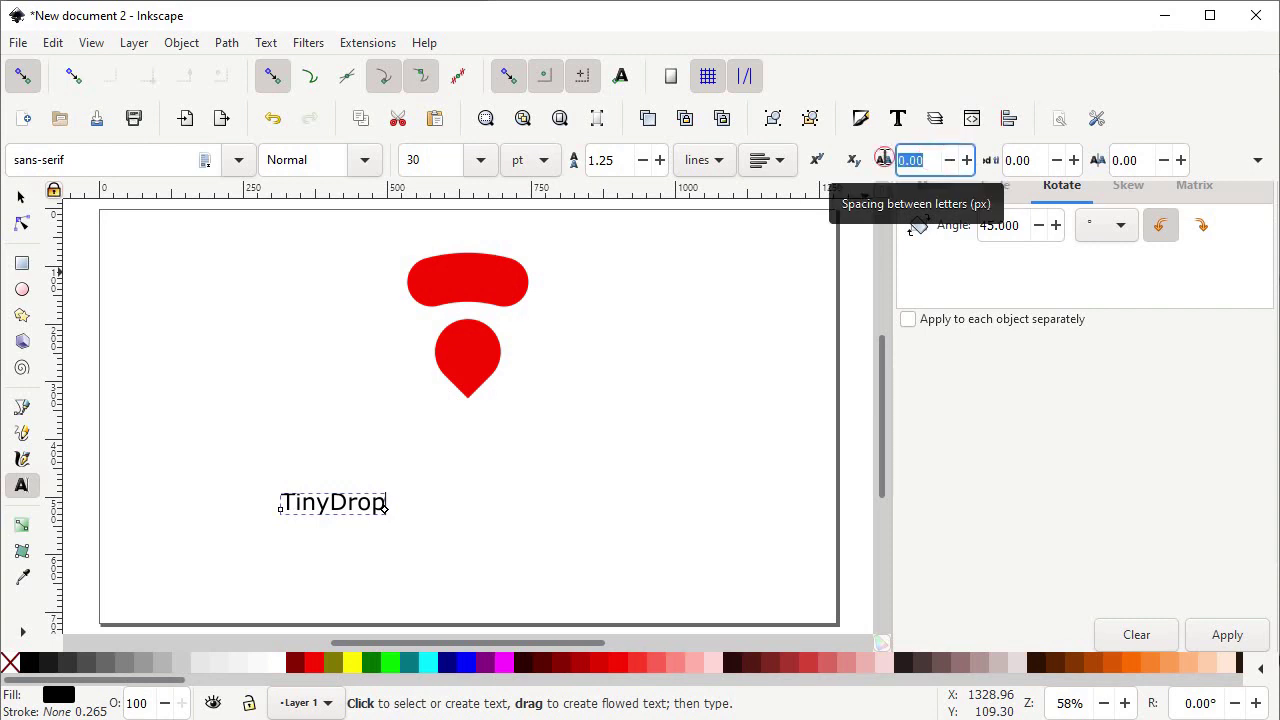
type("10")
key("Return")
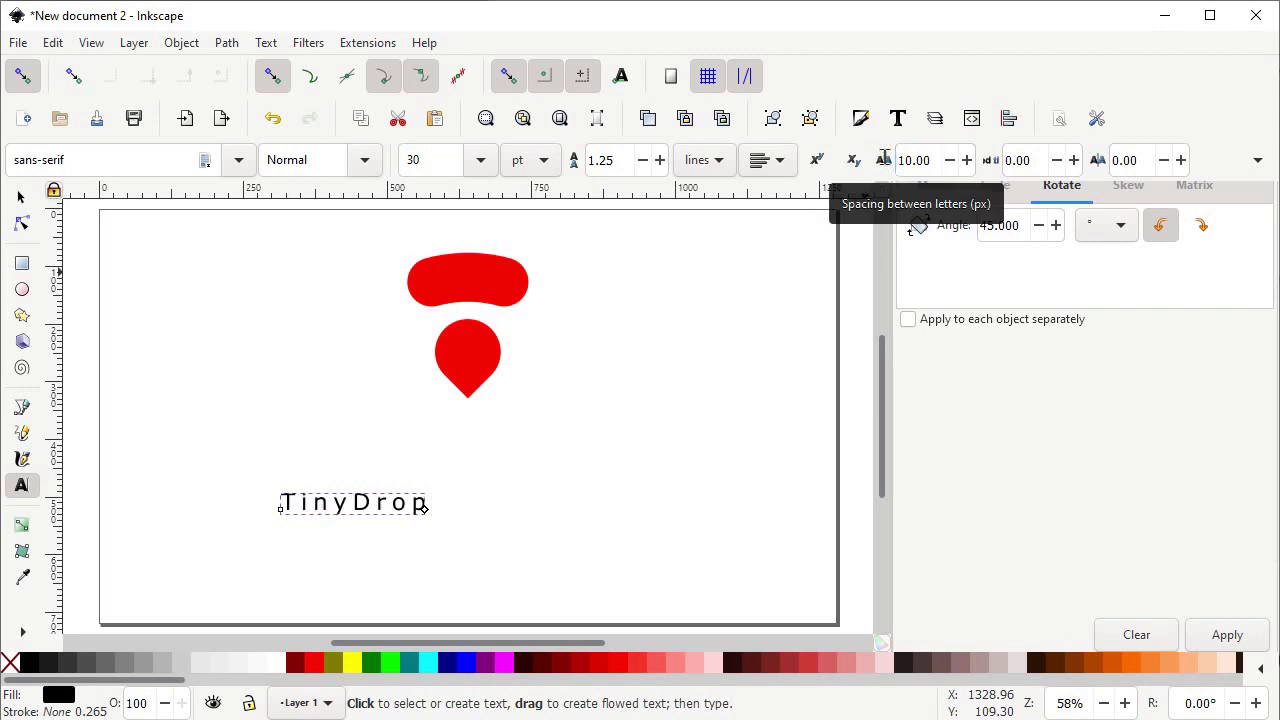
- Convert the TinyDrop text to paths and scale it proportionally to a height of 90 px
left_click(23, 199)
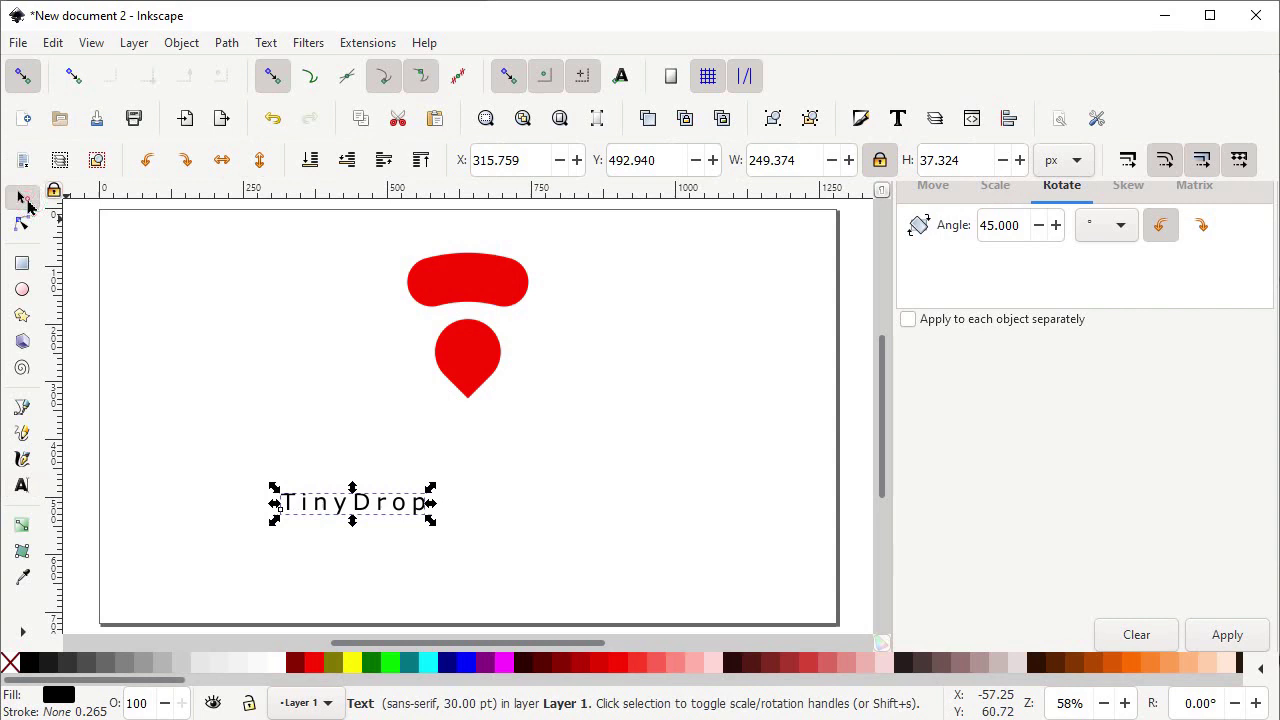
left_click(228, 43)
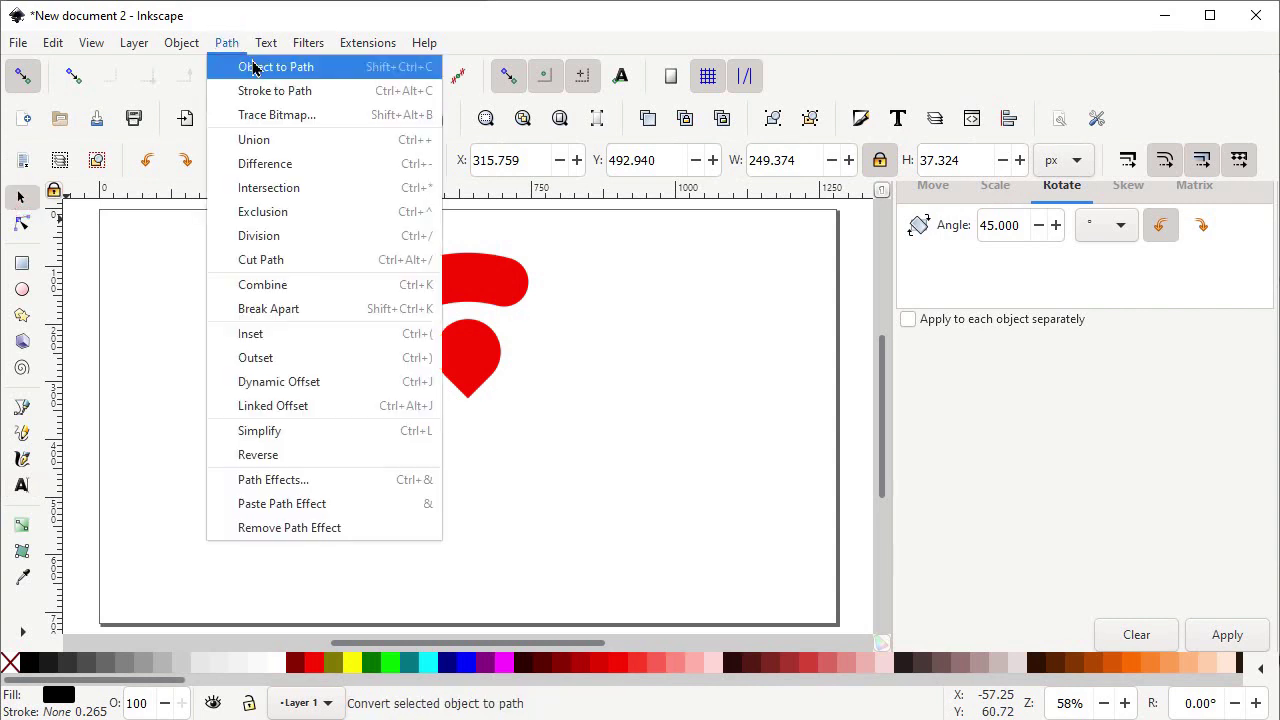
left_click(263, 66)
left_click(400, 523)
left_click(383, 505)
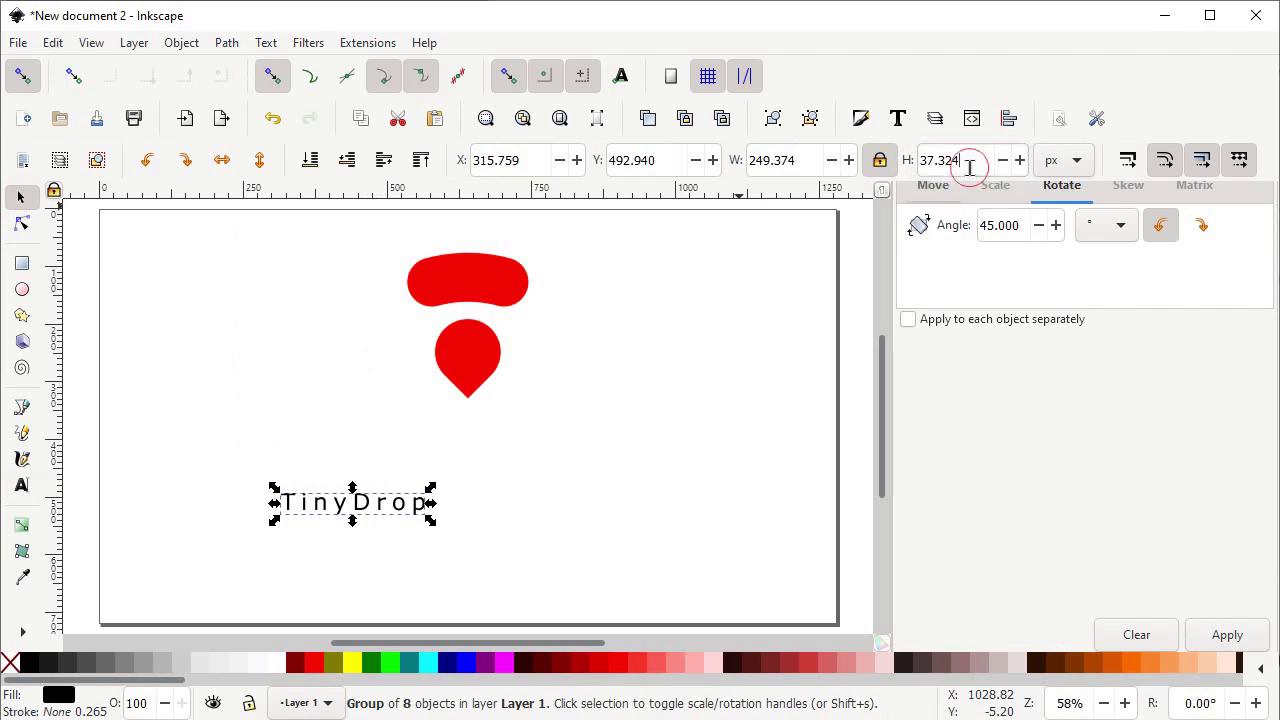
left_click_drag(969, 167, 897, 167)
type("90")
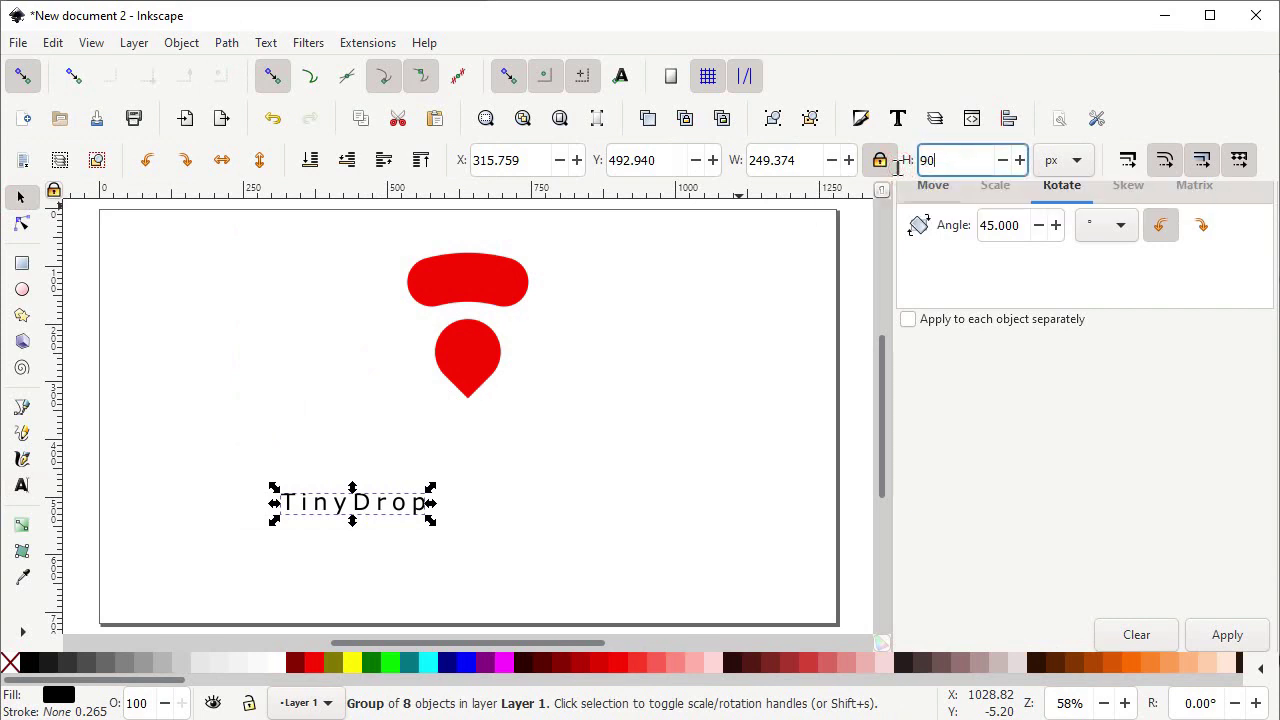
key("Return")
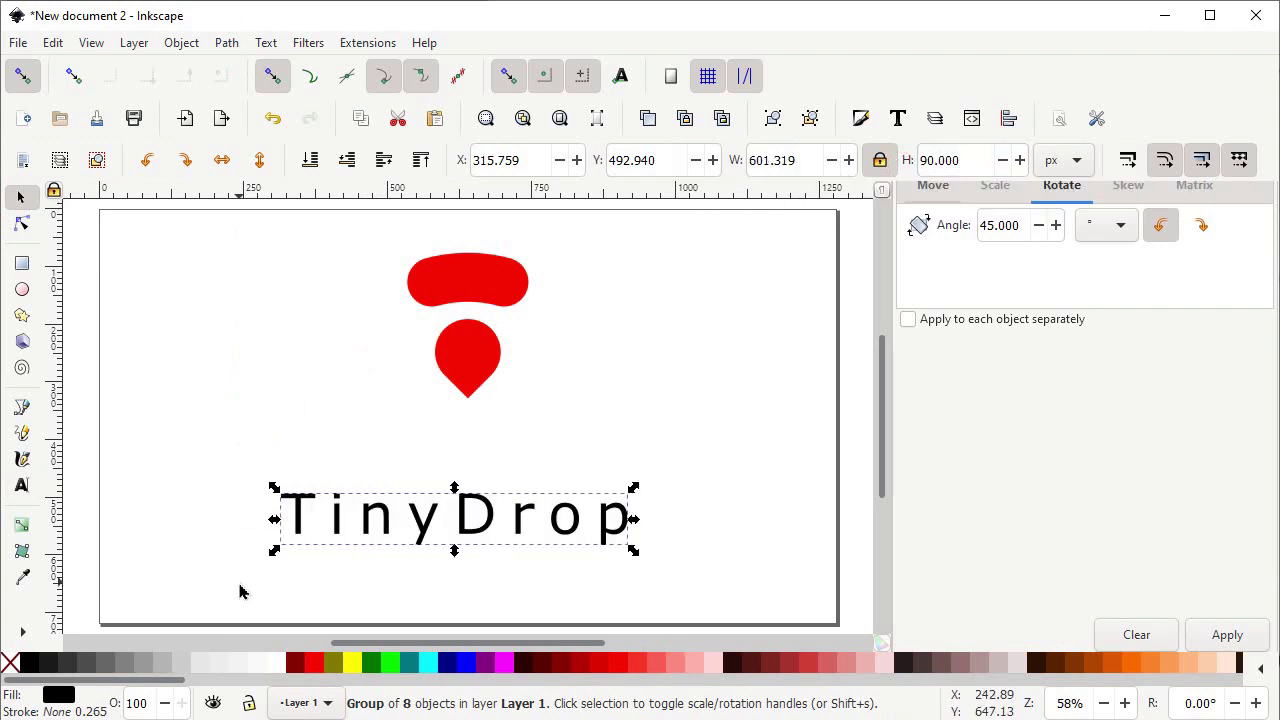
- Centre the red logo shape and the TinyDrop lettering horizontally on the page
left_click_drag(240, 590, 717, 234)
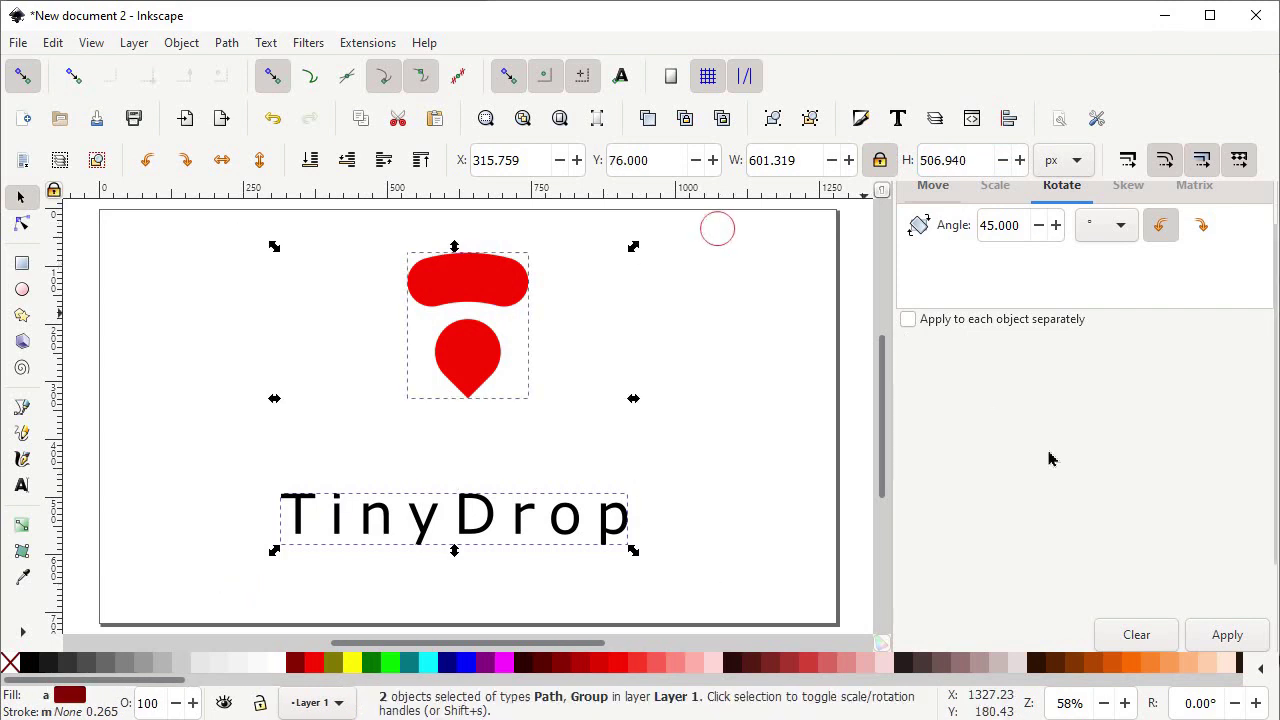
scroll(1050, 458, "down", 2)
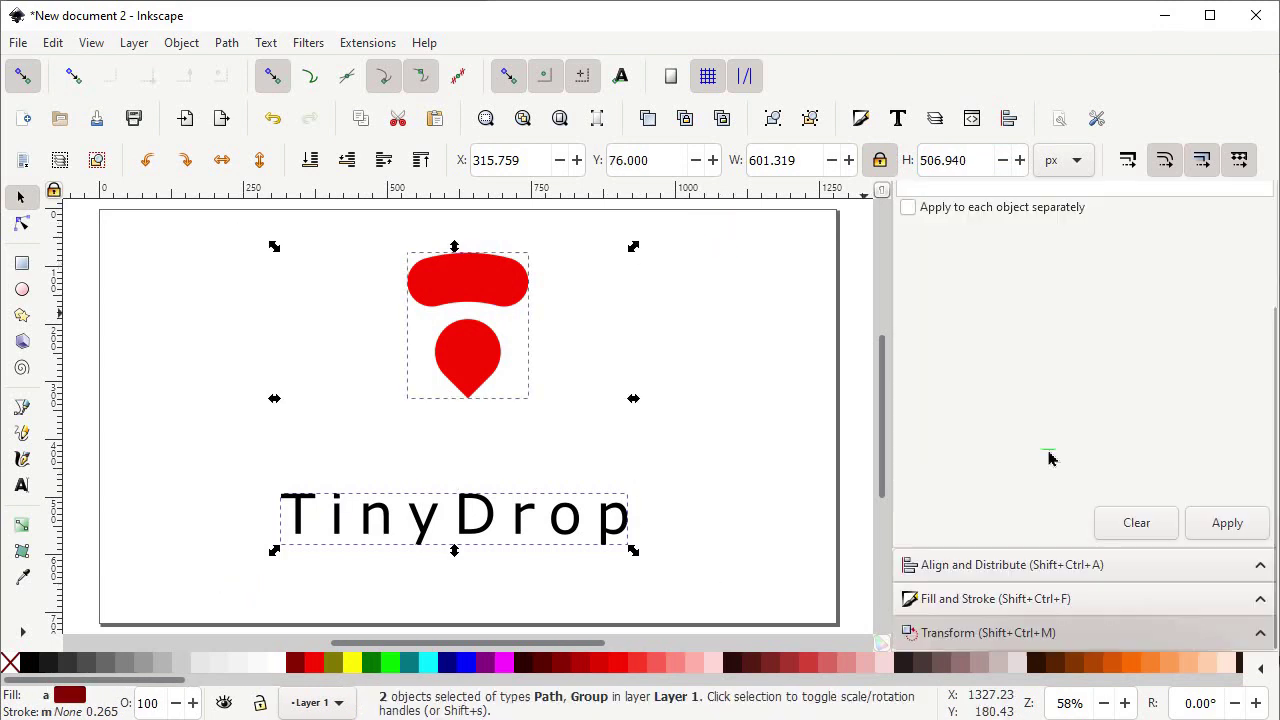
left_click(1013, 568)
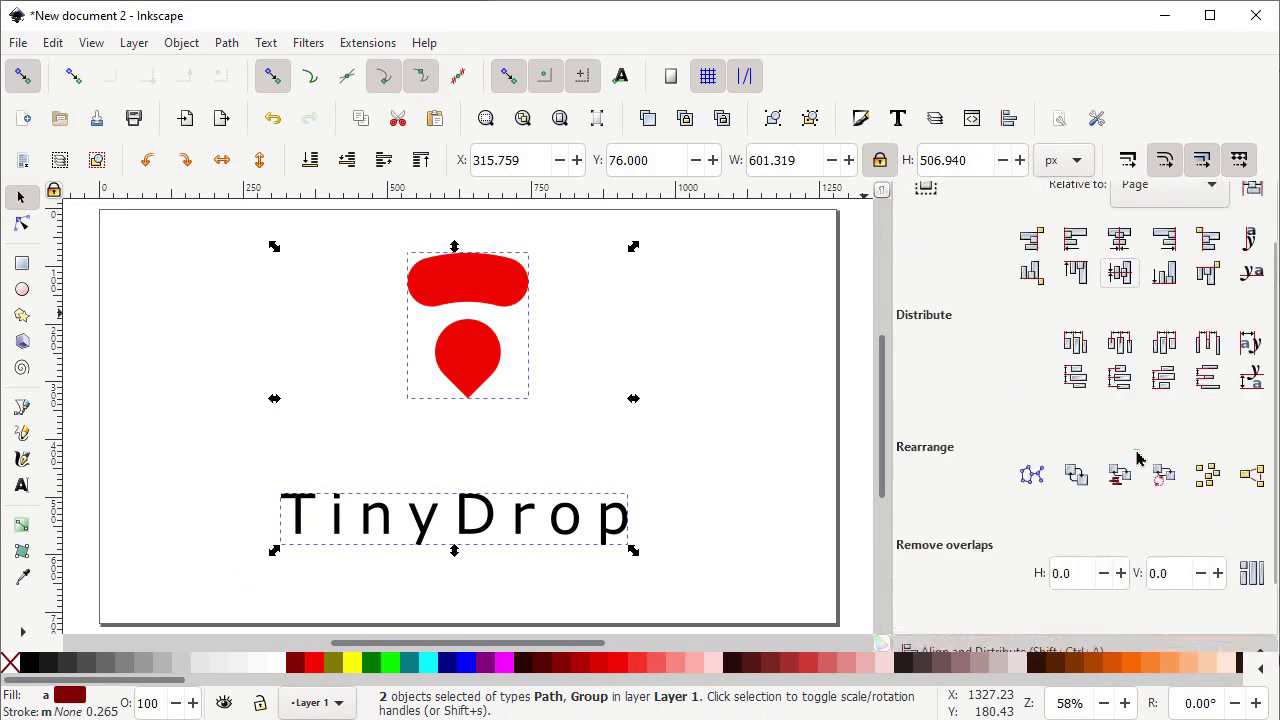
left_click(1120, 256)
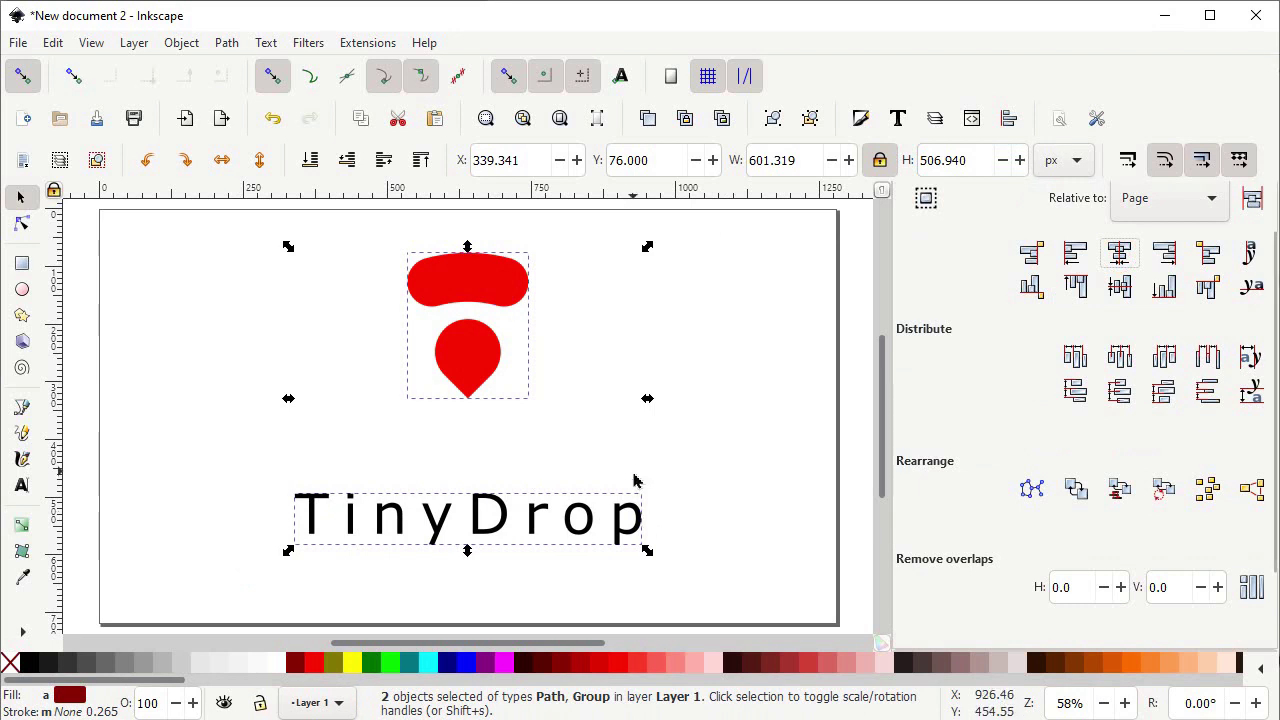
left_click(685, 465)
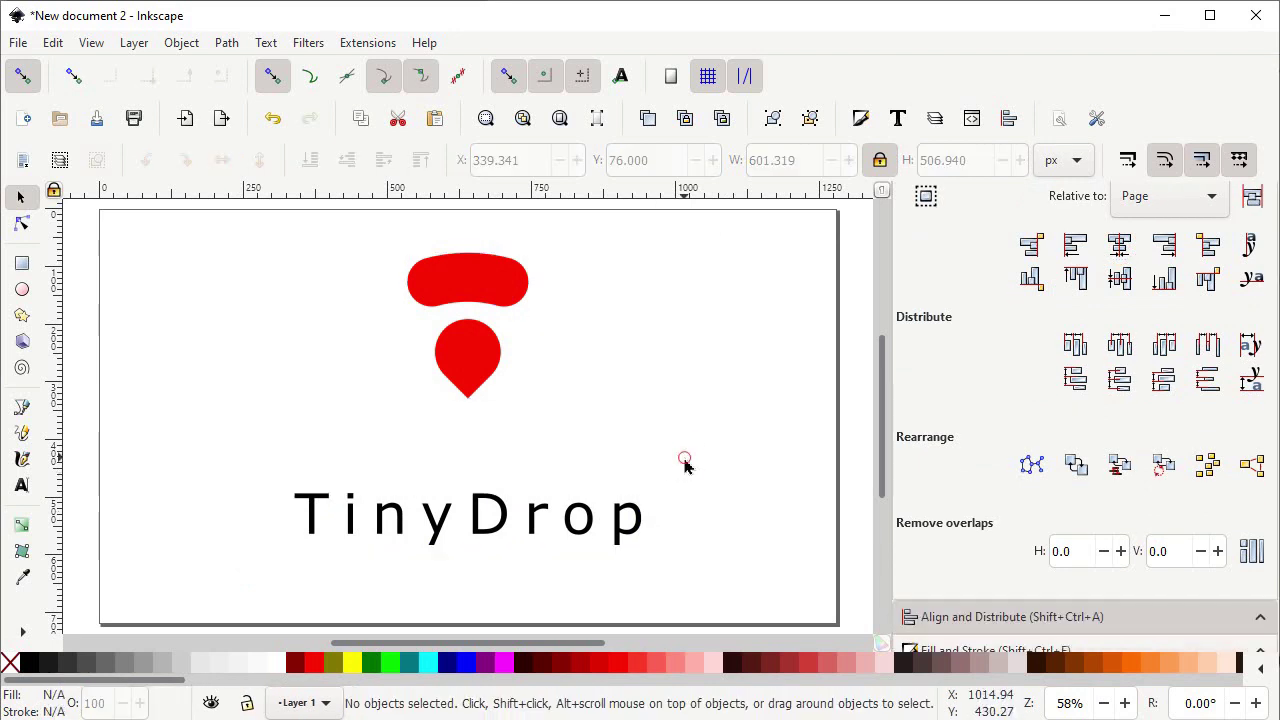
- Move the TinyDrop lettering straight up to about Y 403 px, closer to the teardrop, and ungroup it into separate letters
left_click(614, 470, "ctrl")
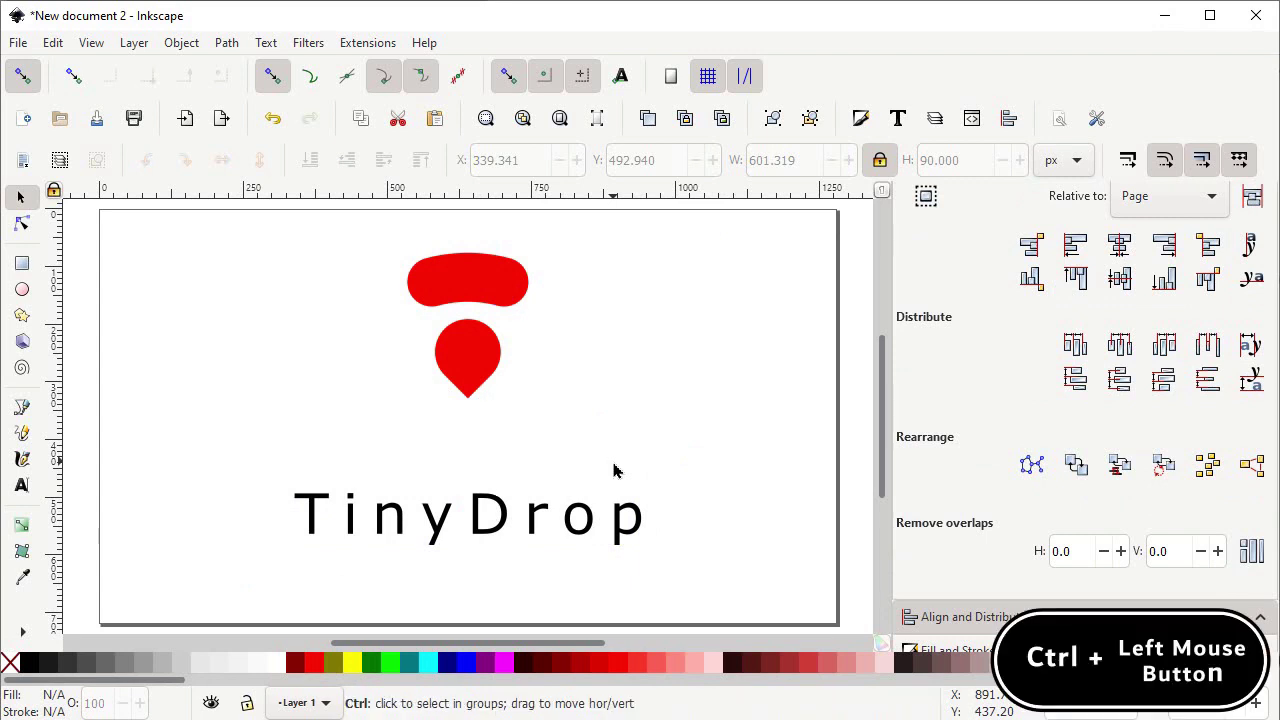
left_click_drag(479, 522, 479, 469)
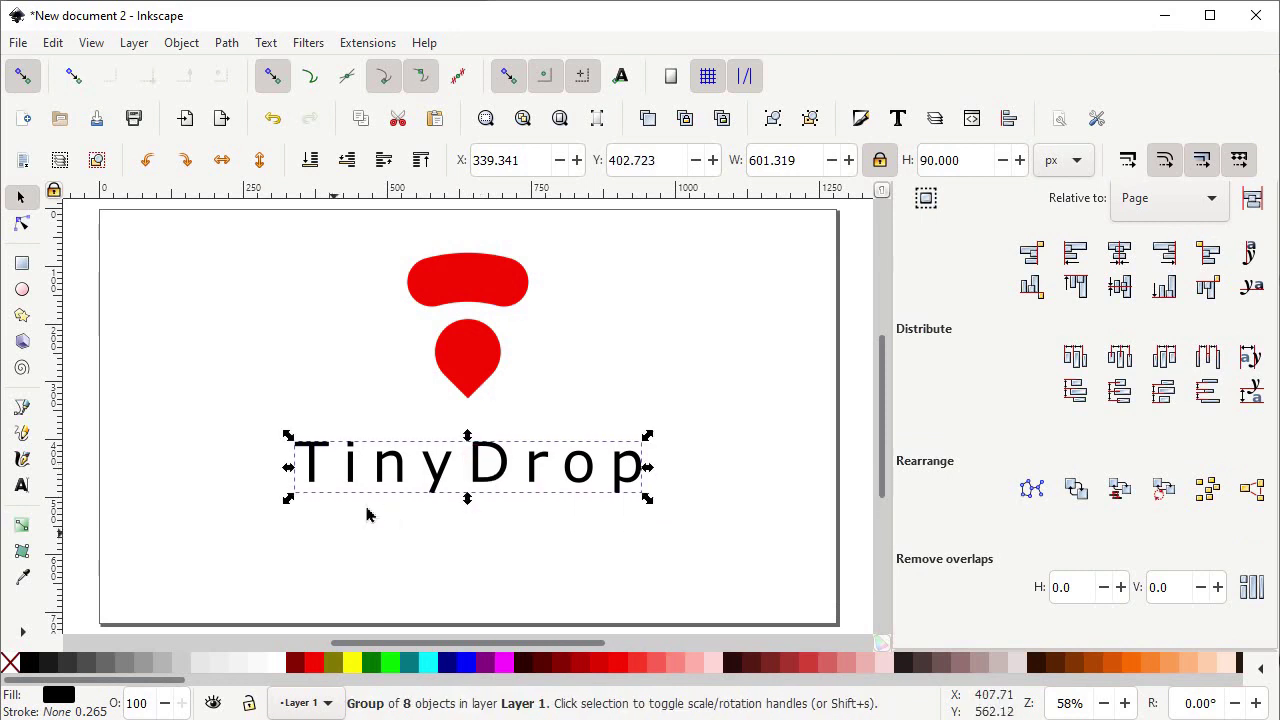
right_click(435, 480)
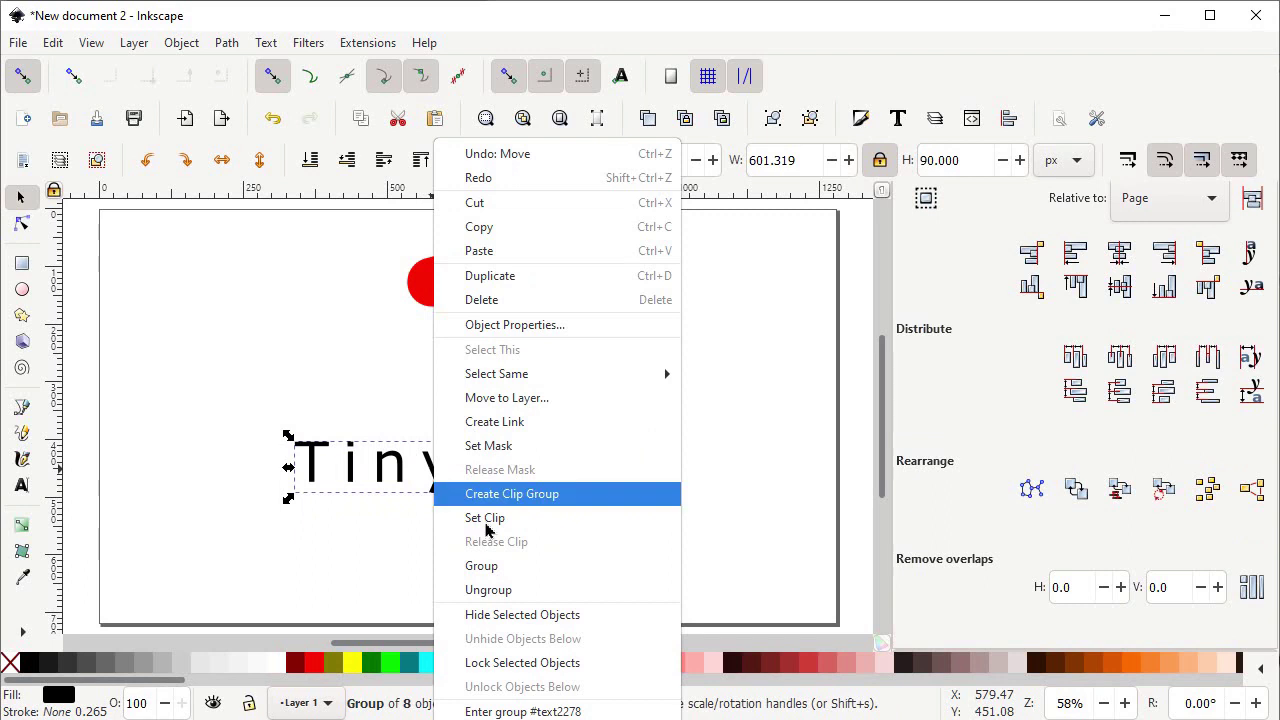
left_click(495, 590)
- Move the logo shape and all the letters together down to about X 348, Y 140 px
left_click_drag(251, 598, 729, 241)
left_click_drag(487, 292, 493, 329)
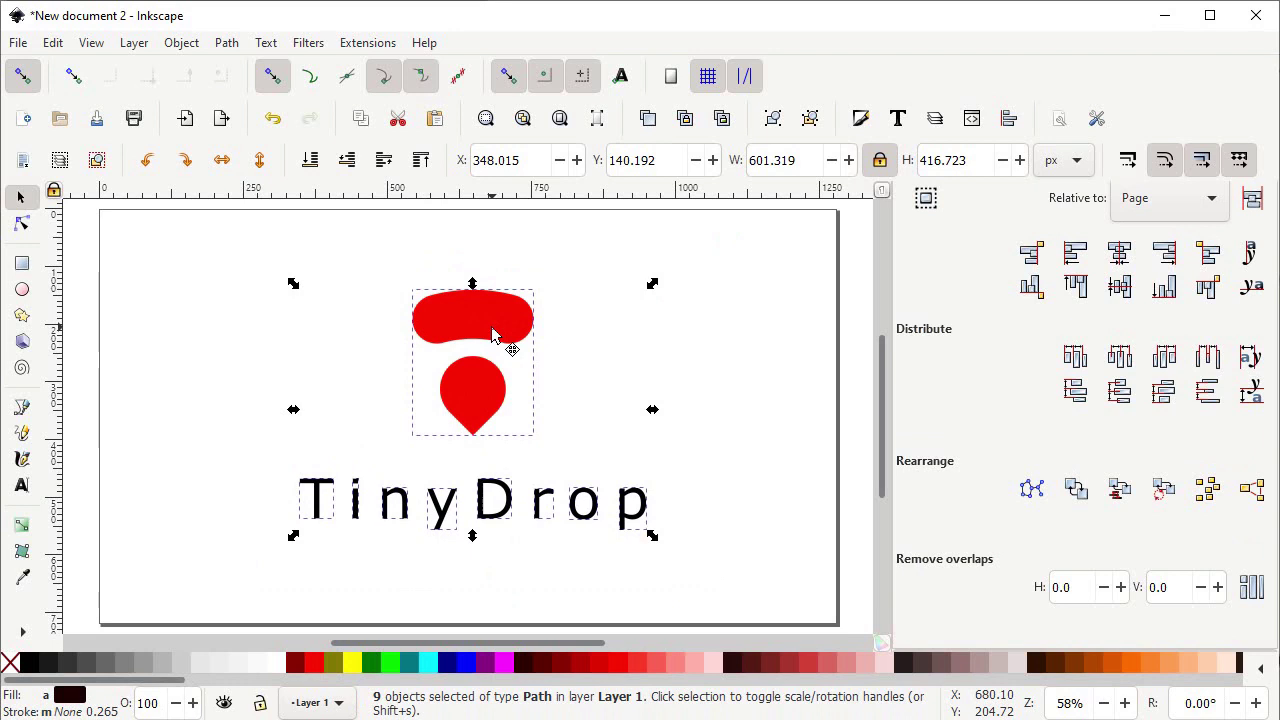
left_click(517, 563)
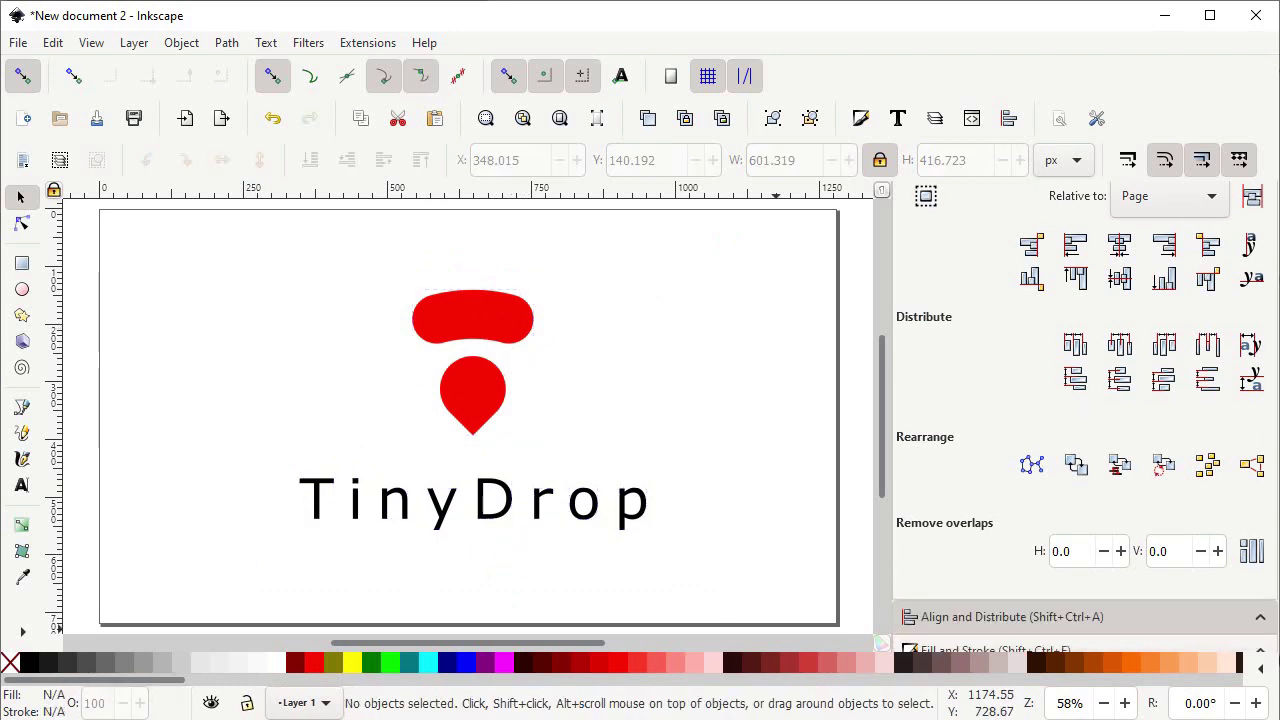
- Paste the 0057d4 and 00b1db colour swatches in place and give the logo shape a vertical linear gradient from teardrop tip to band top
key("ctrl+alt+v")
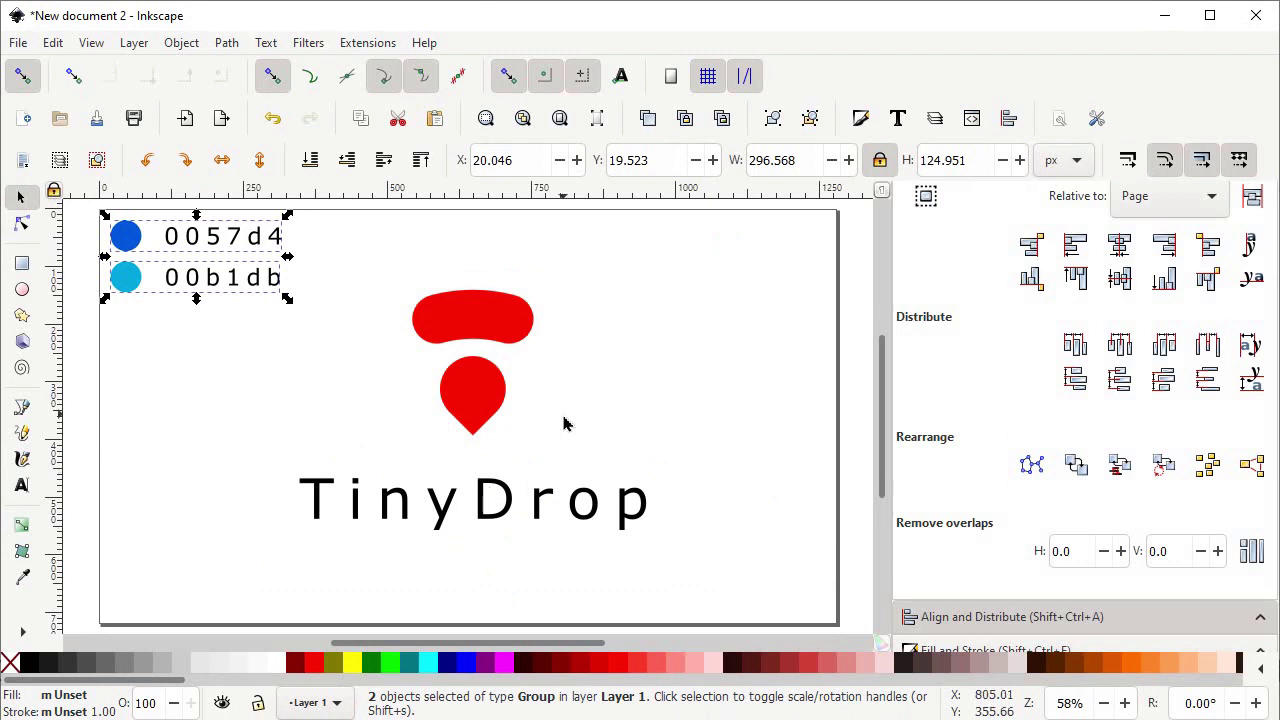
left_click(484, 401)
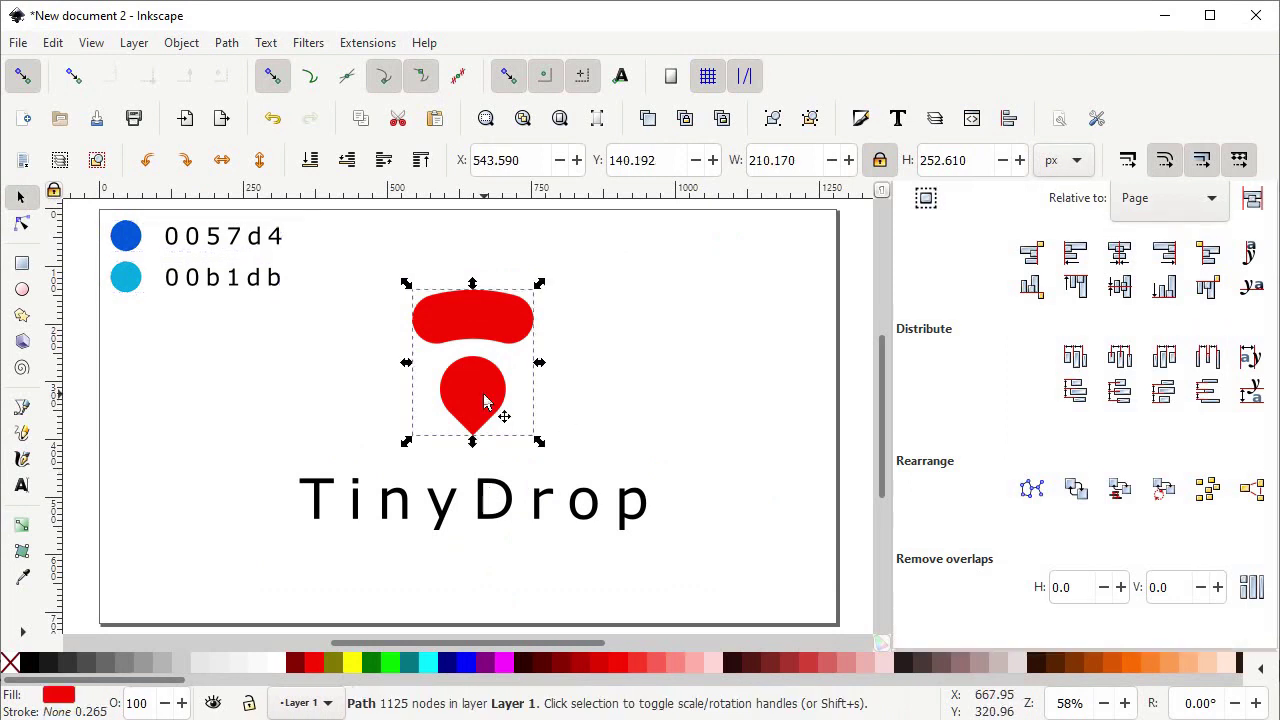
left_click(22, 528)
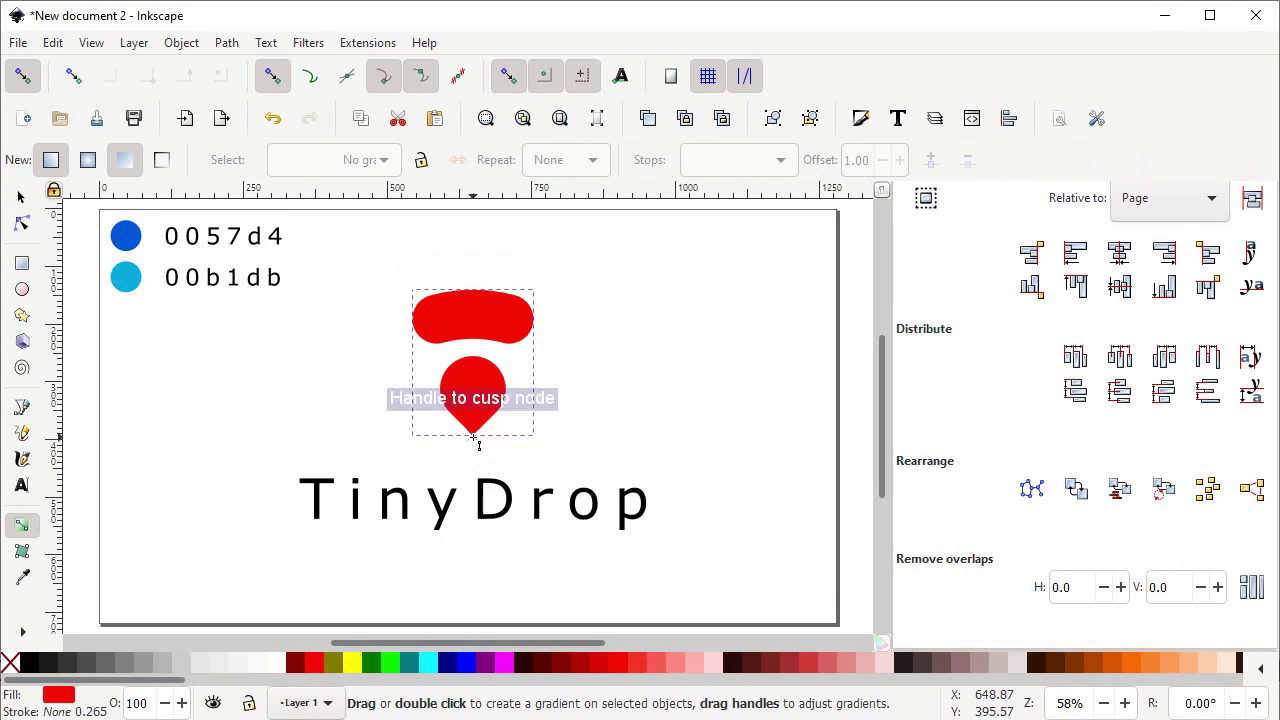
left_click_drag(474, 437, 473, 291)
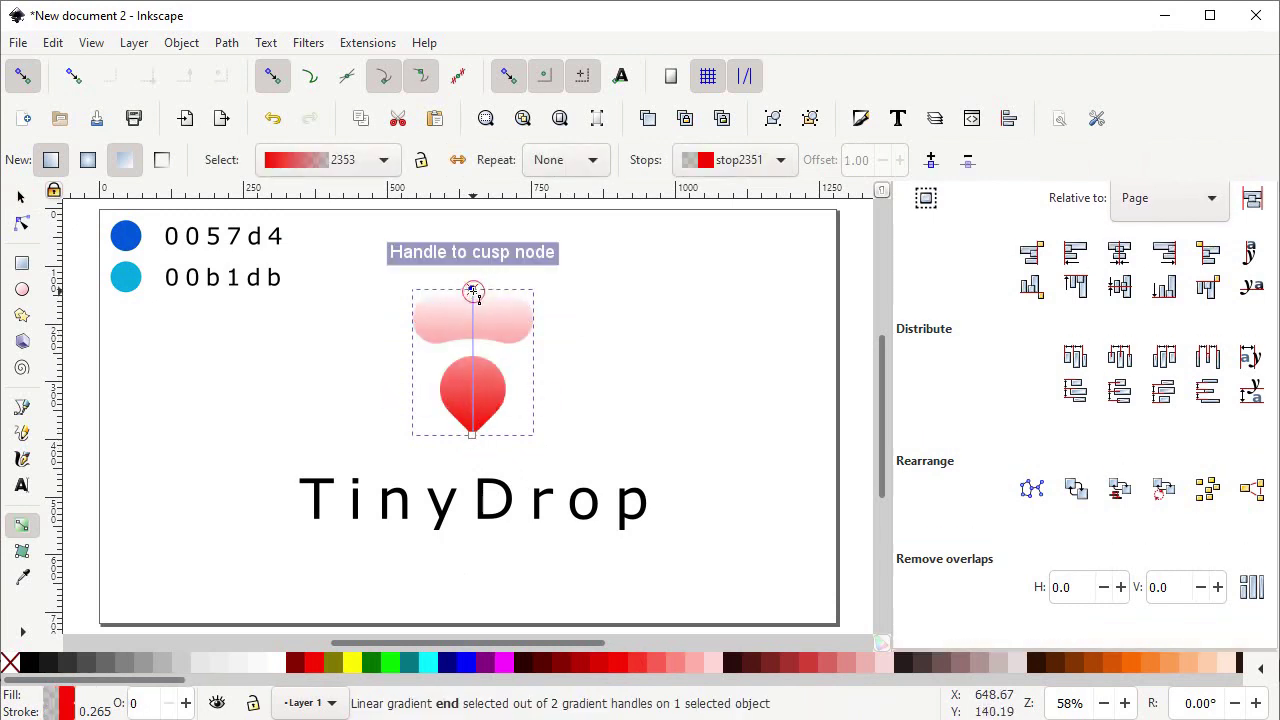
- Colour the gradient's upper stop 0057d4 and its lower stop 00b1db by sampling the two swatches
left_click(25, 580)
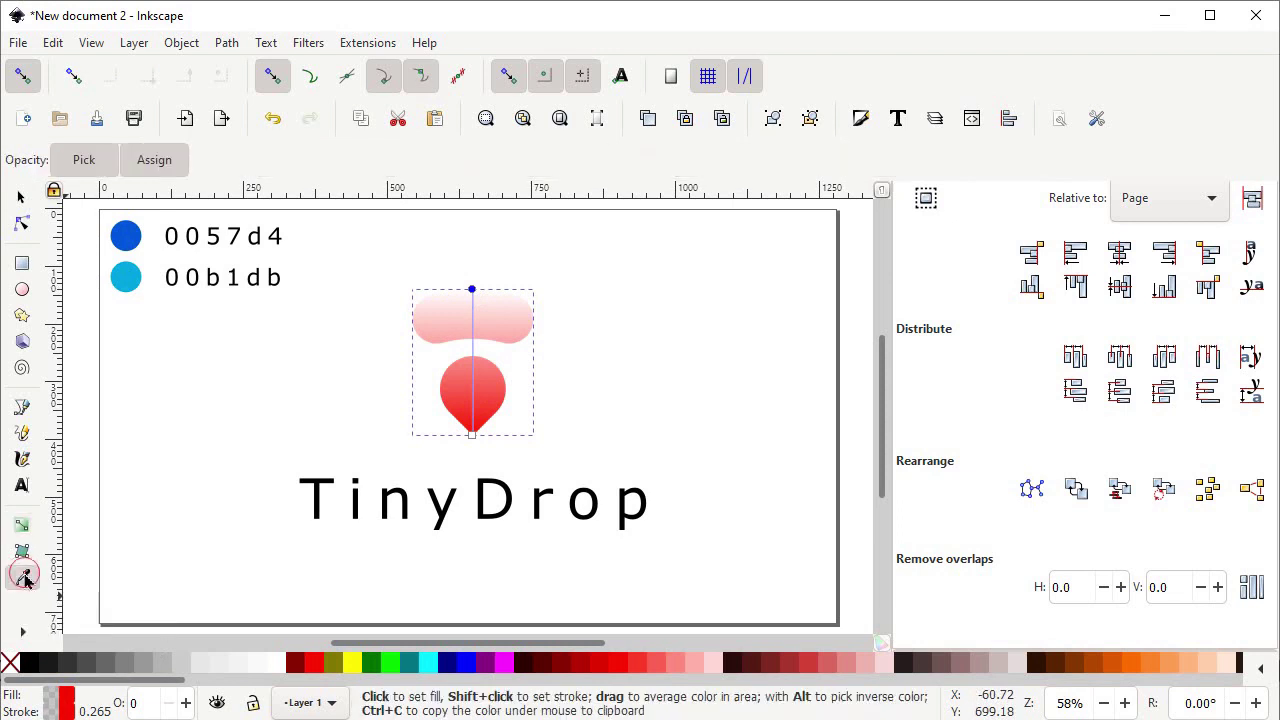
left_click(135, 240)
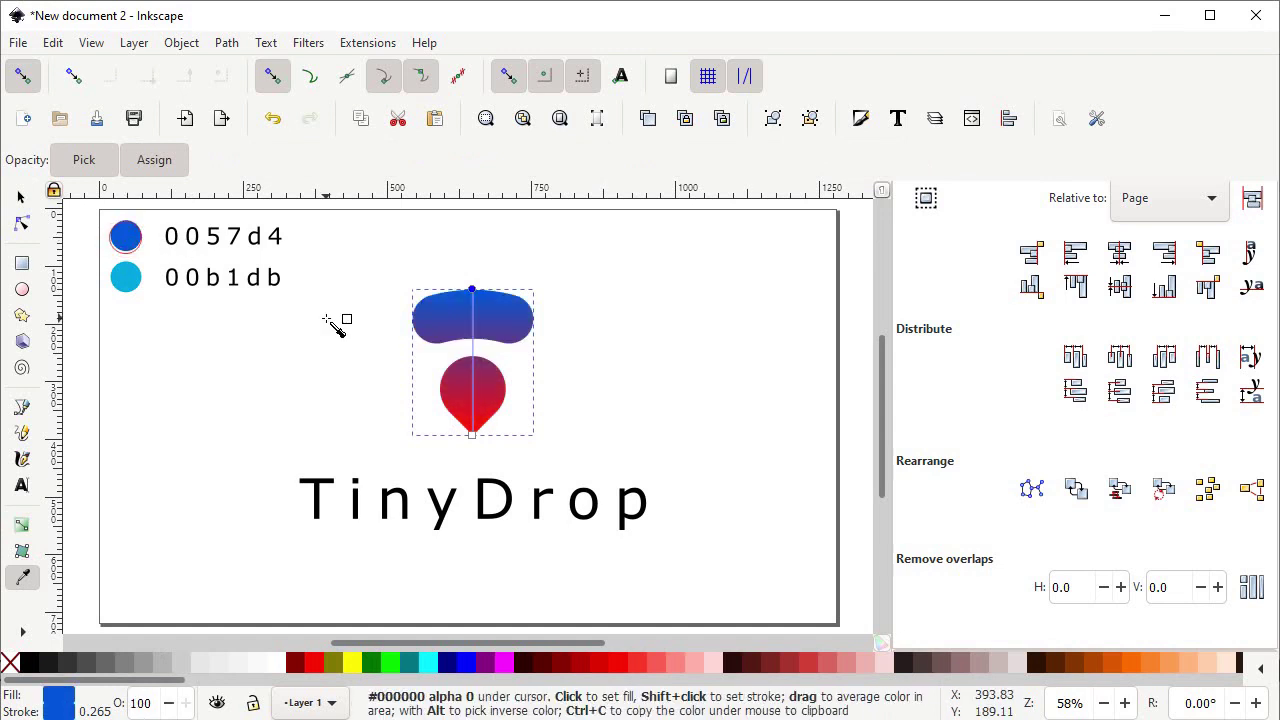
left_click(472, 434)
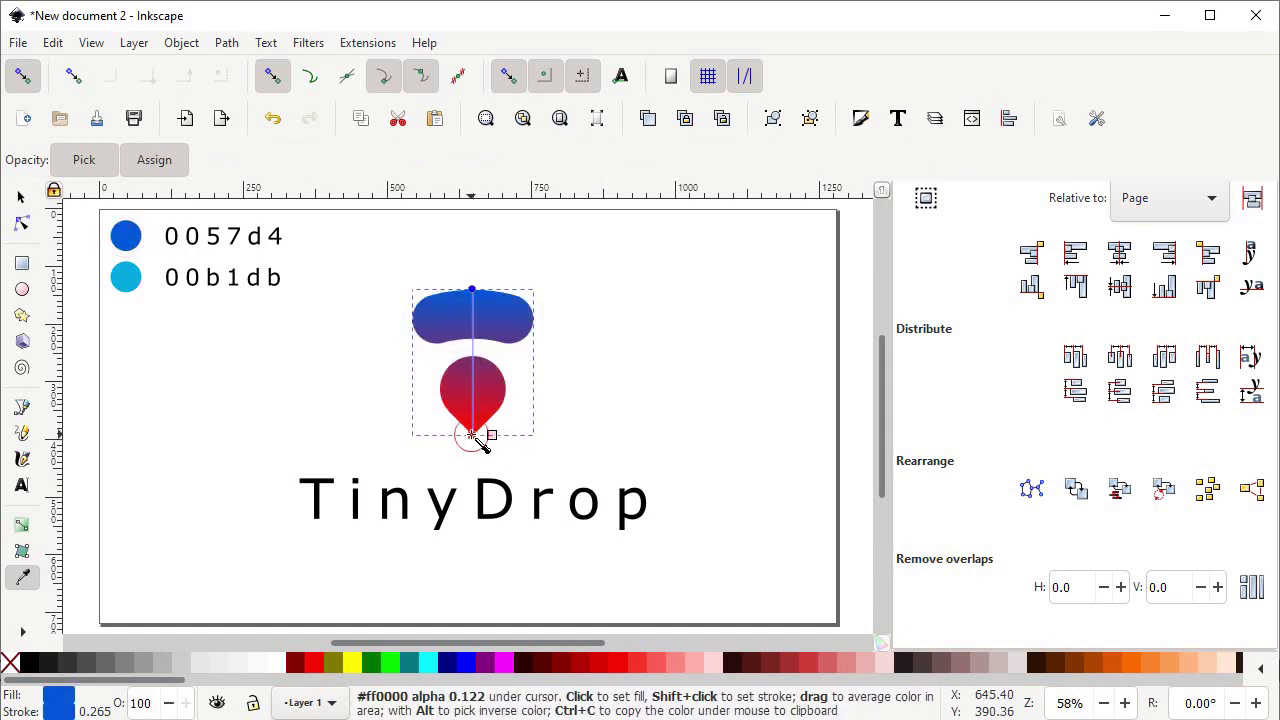
left_click(126, 281)
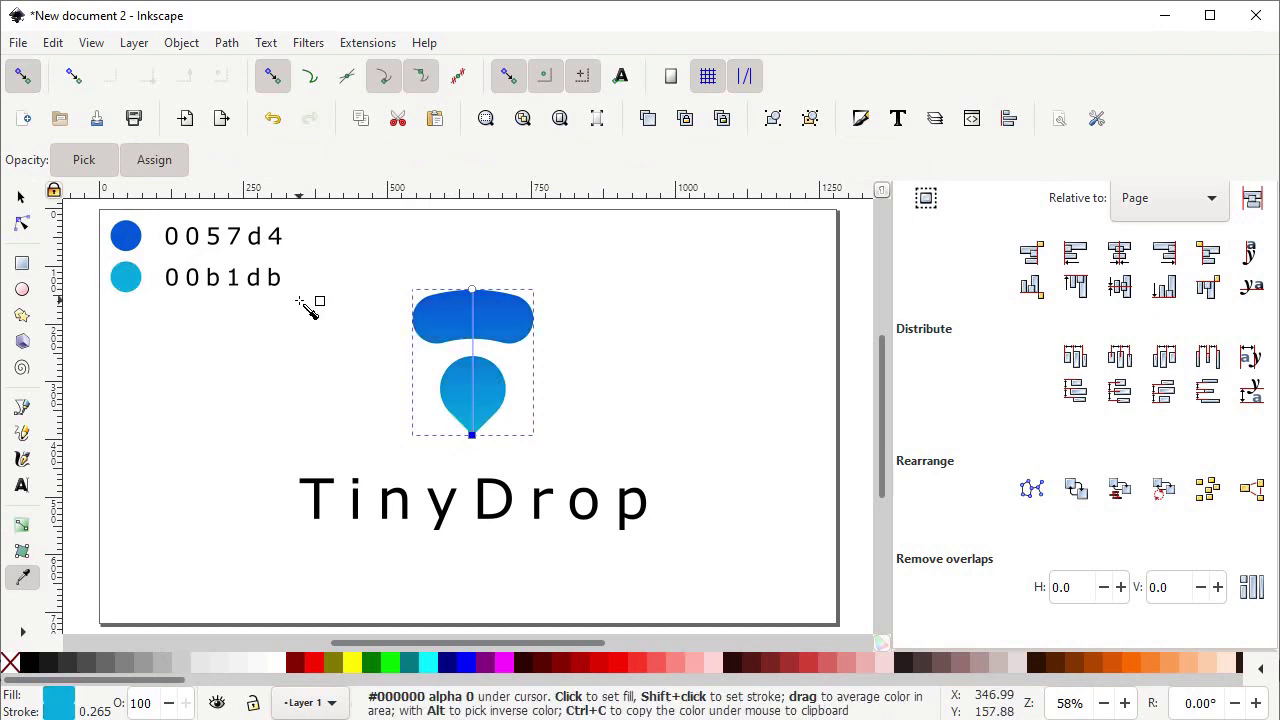
- Fill the four letters of "Tiny" with the dark blue 0057d4 sampled from its swatch
left_click(21, 197)
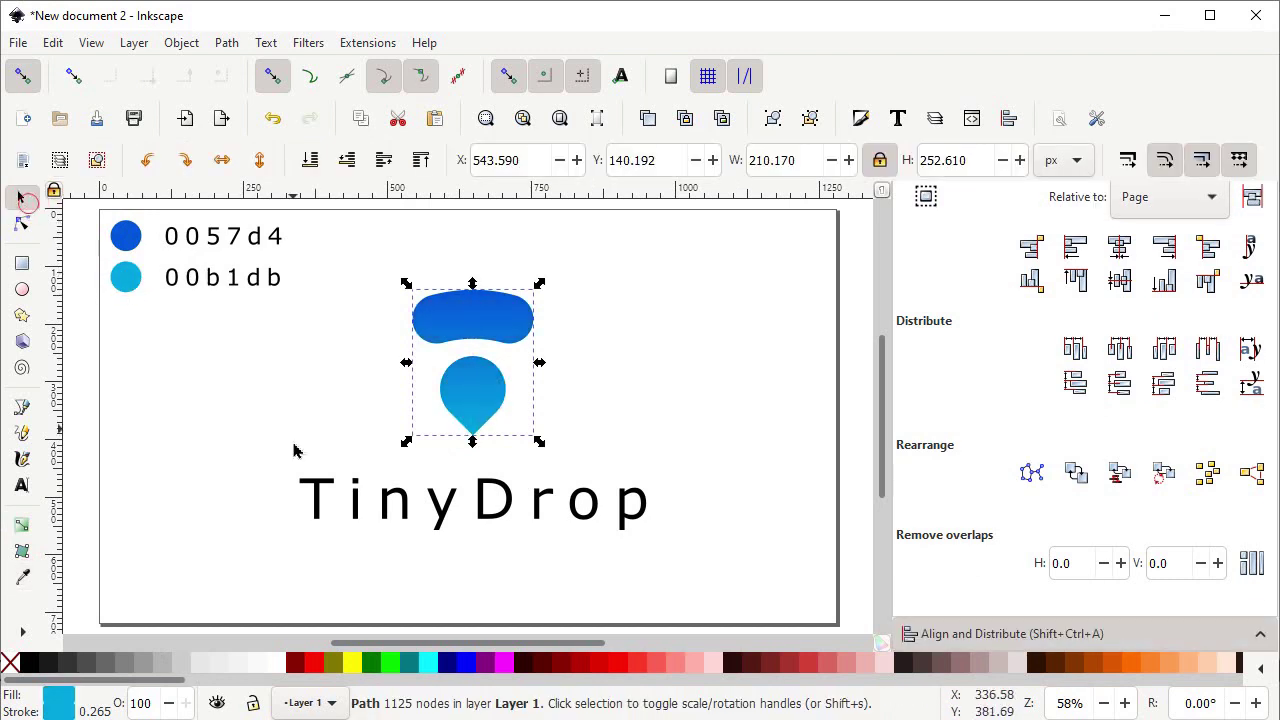
left_click_drag(271, 448, 474, 555)
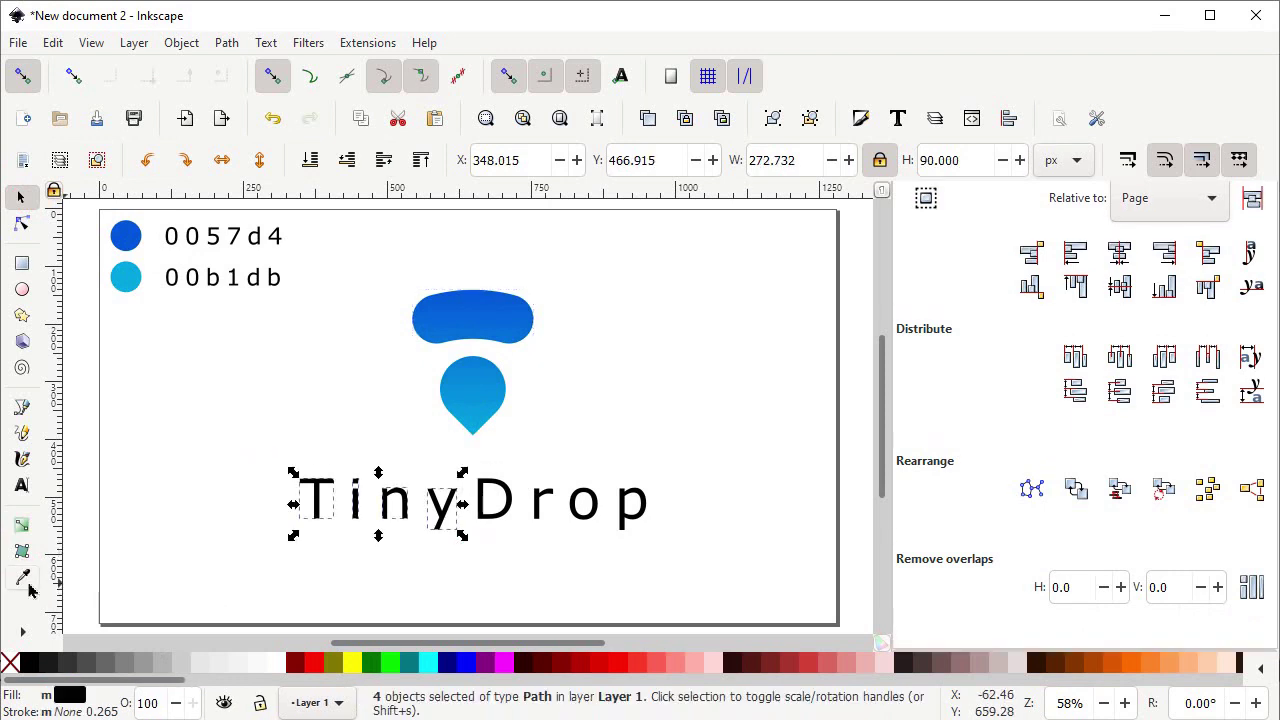
left_click(22, 578)
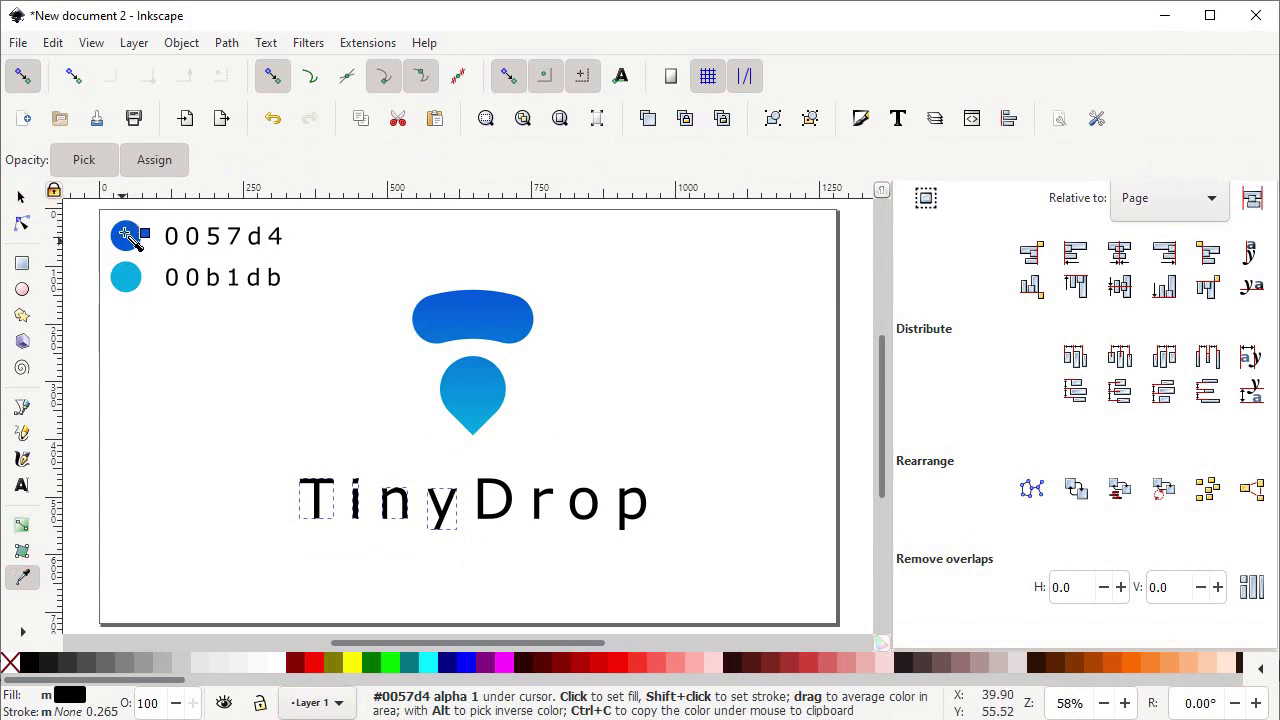
left_click_drag(126, 232, 126, 232)
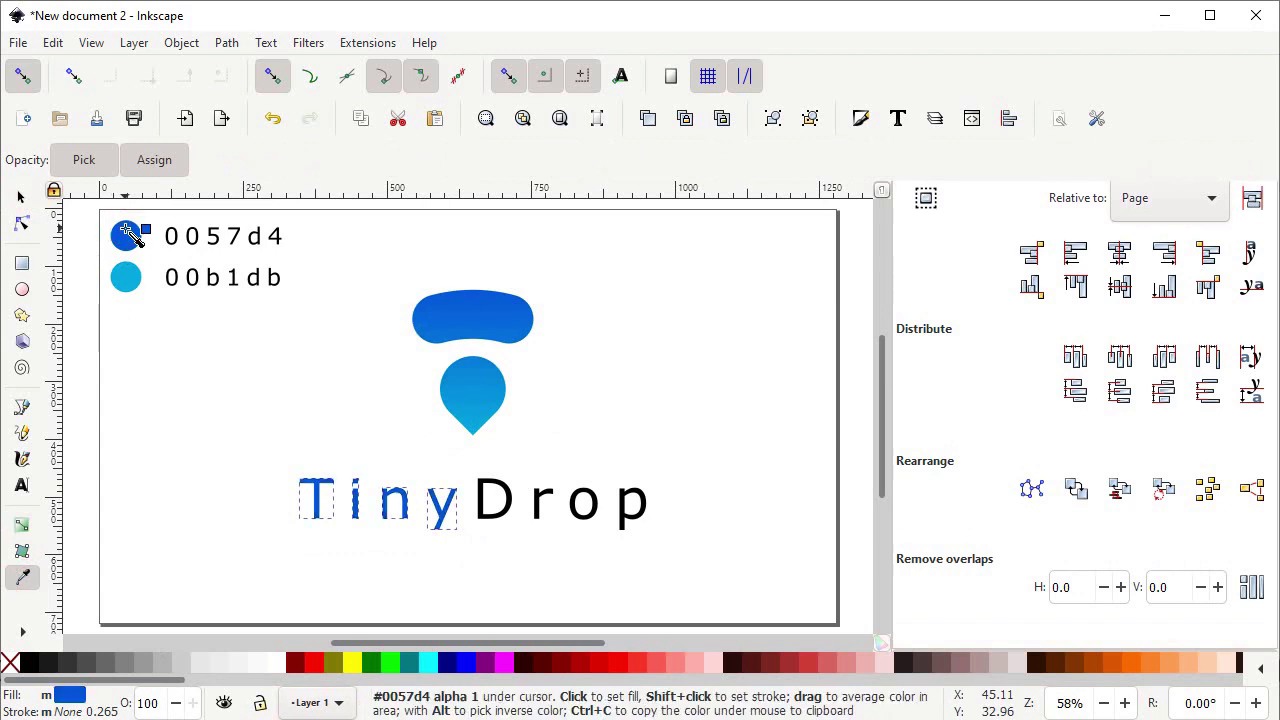
- Fill the four letters of "Drop" with the light blue 00b1db sampled from its swatch
left_click(21, 197)
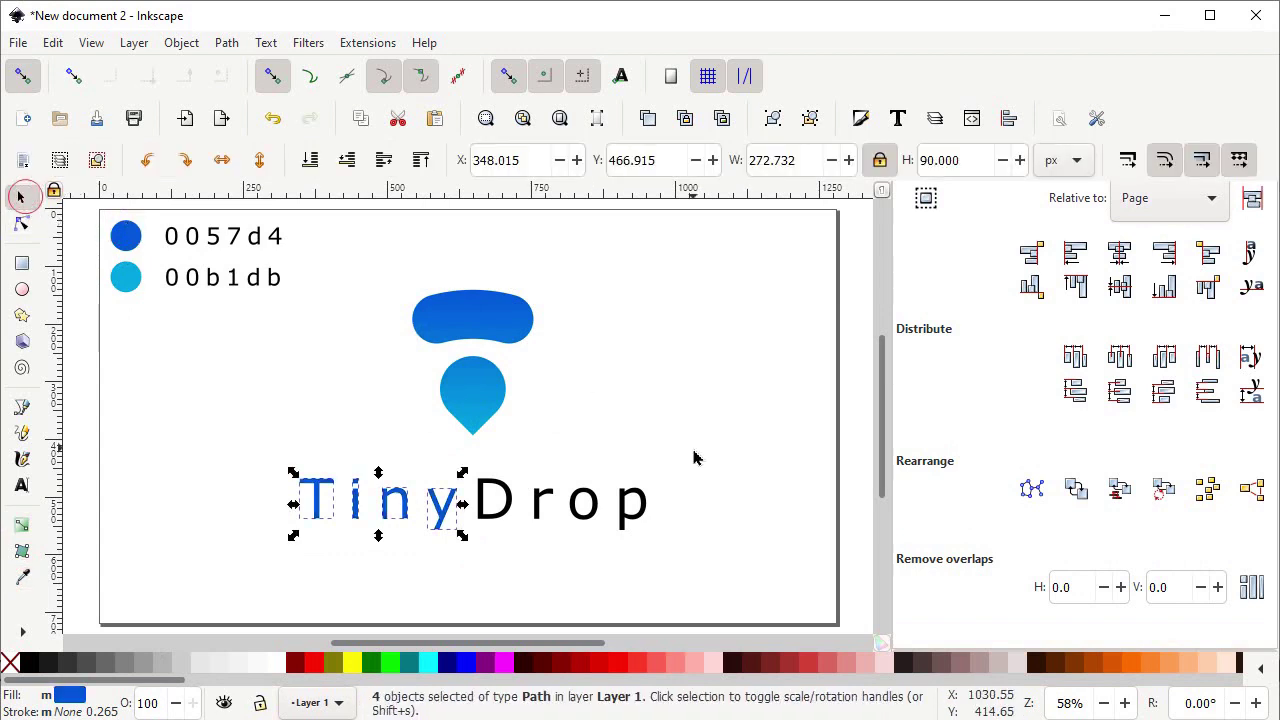
left_click_drag(693, 458, 463, 586)
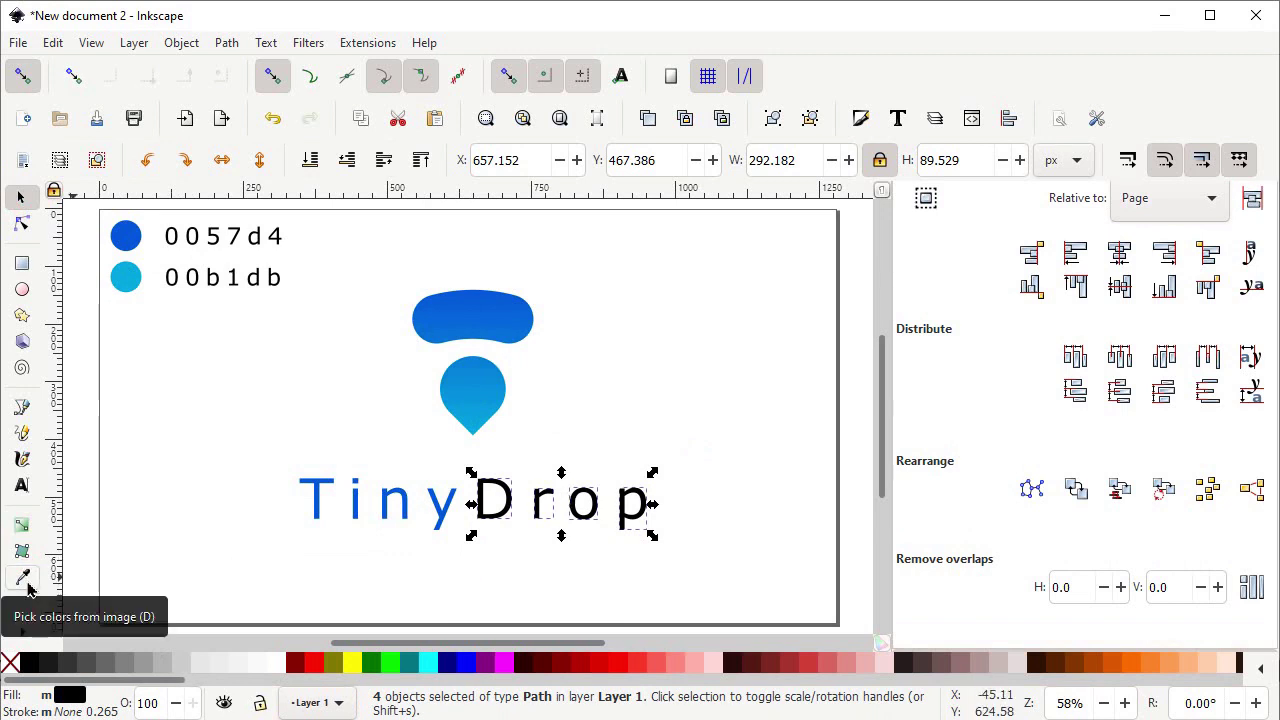
left_click(23, 578)
left_click(128, 277)
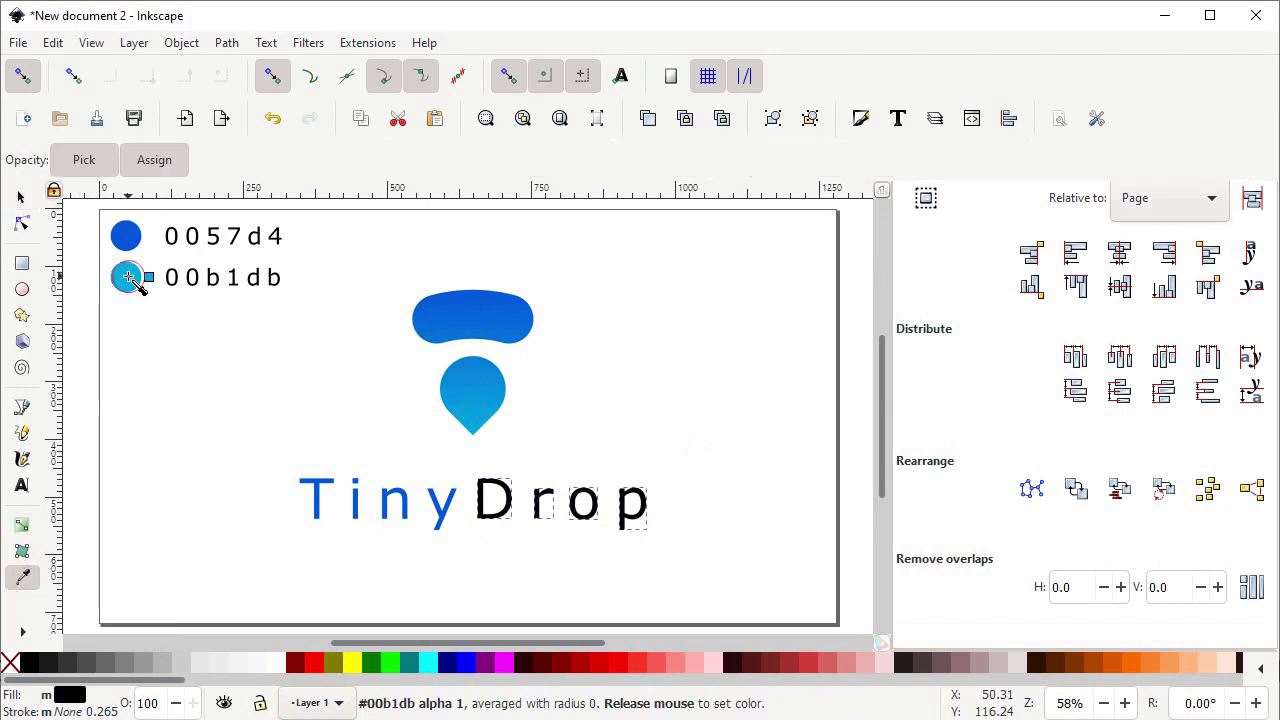